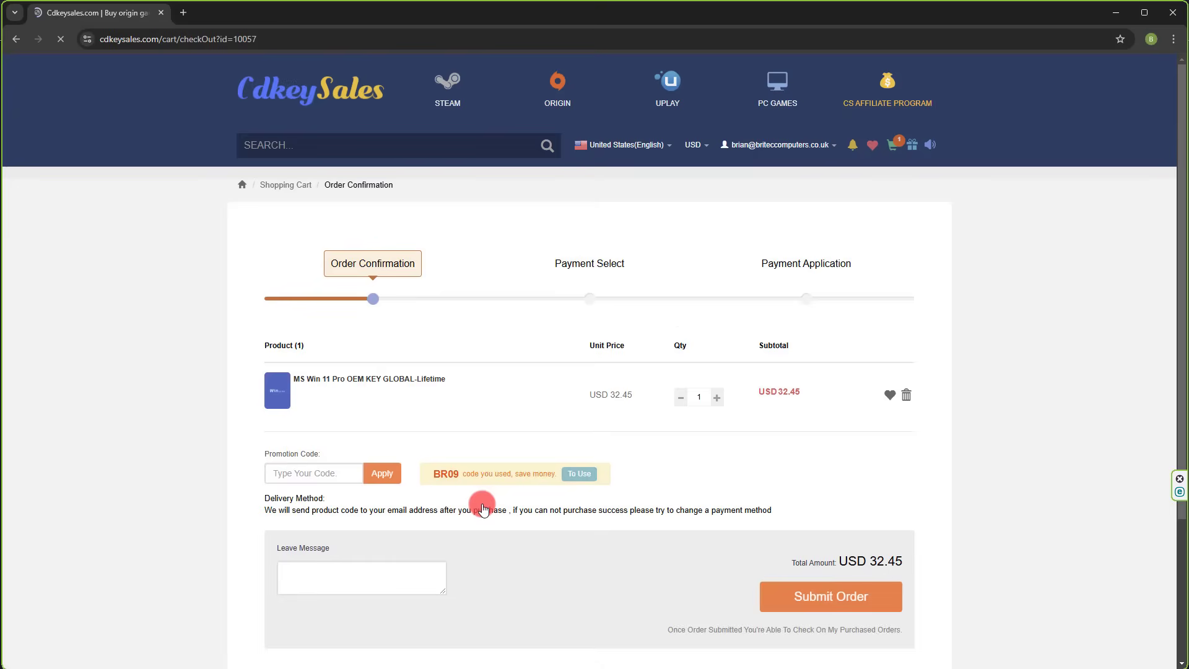
Apply promotion code BR09 to the MS Win 11 Pro OEM key order and submit the order.
{"action": "type", "text": "BR"}
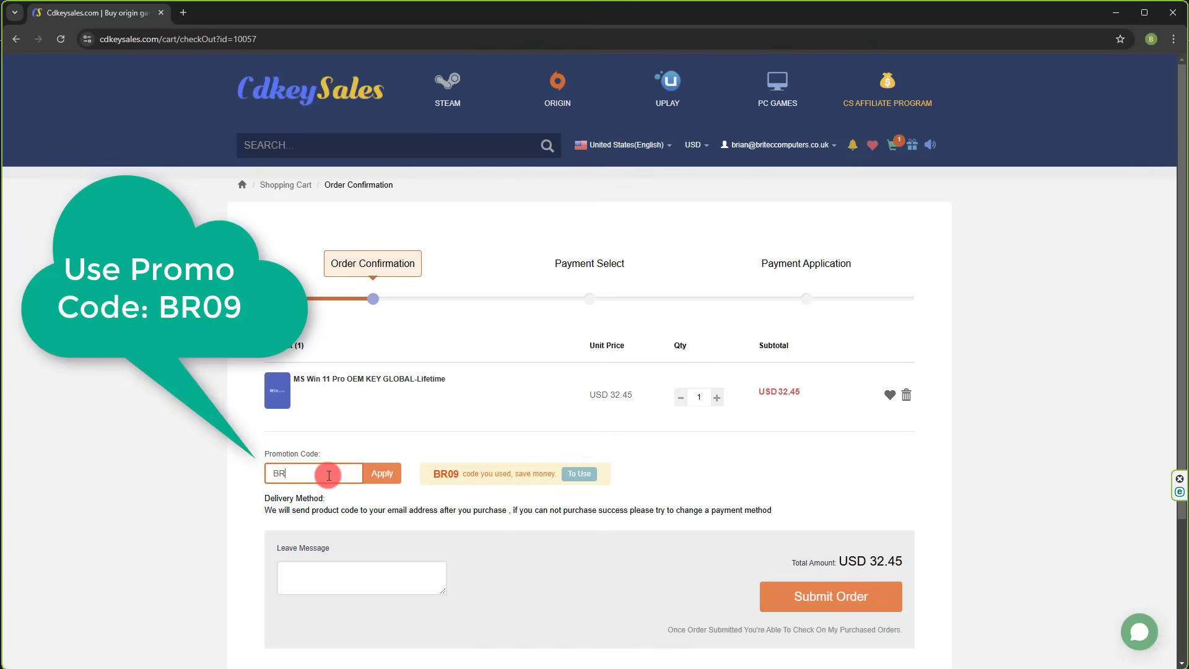
{"action": "type", "text": "09"}
{"action": "left_click", "coordinate": [382, 479]}
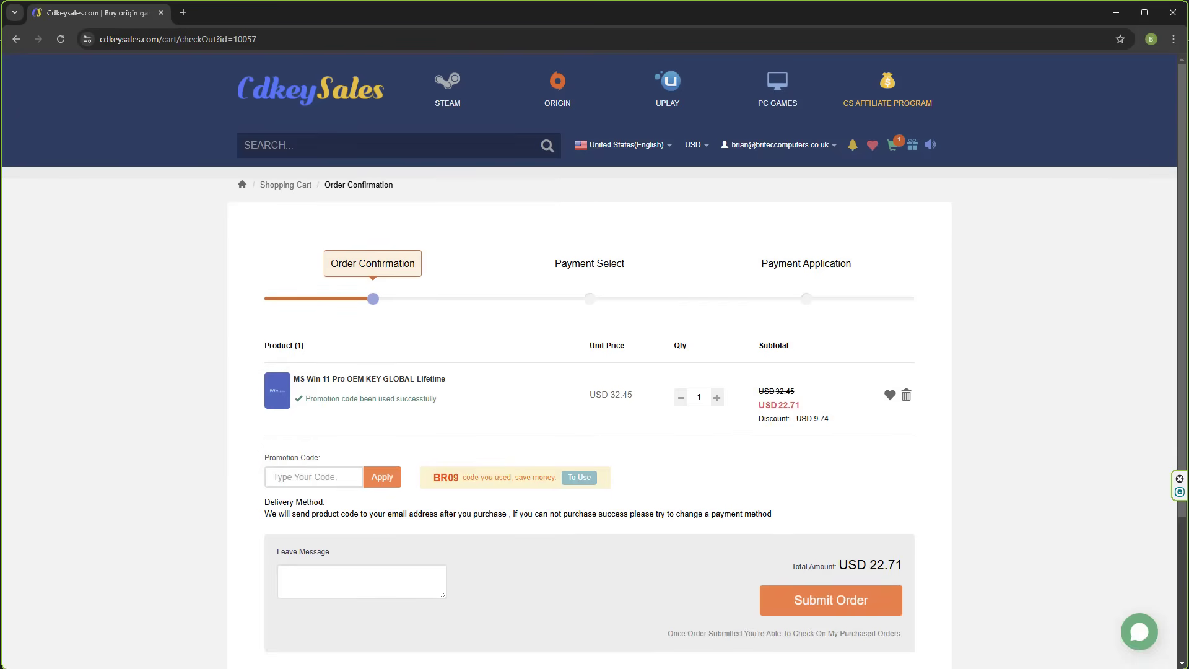
{"action": "left_click", "coordinate": [814, 606]}
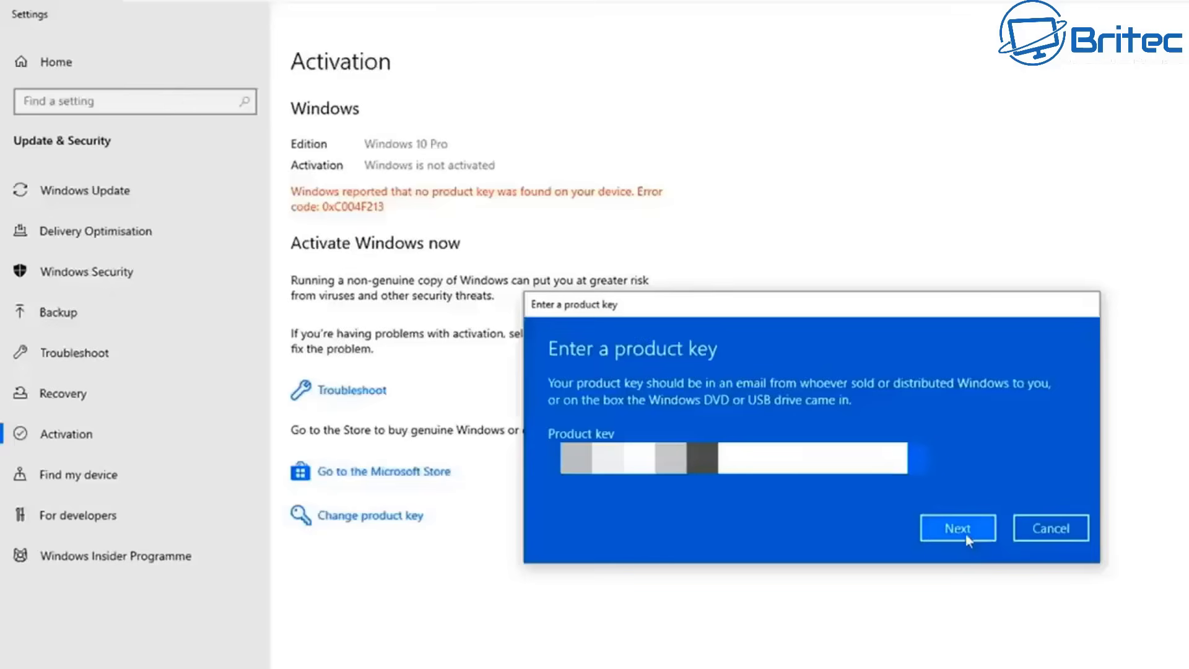
Submit the product key already entered in the Windows activation dialog and proceed with activation.
{"action": "left_click", "coordinate": [961, 599]}
{"action": "left_click", "coordinate": [961, 487]}
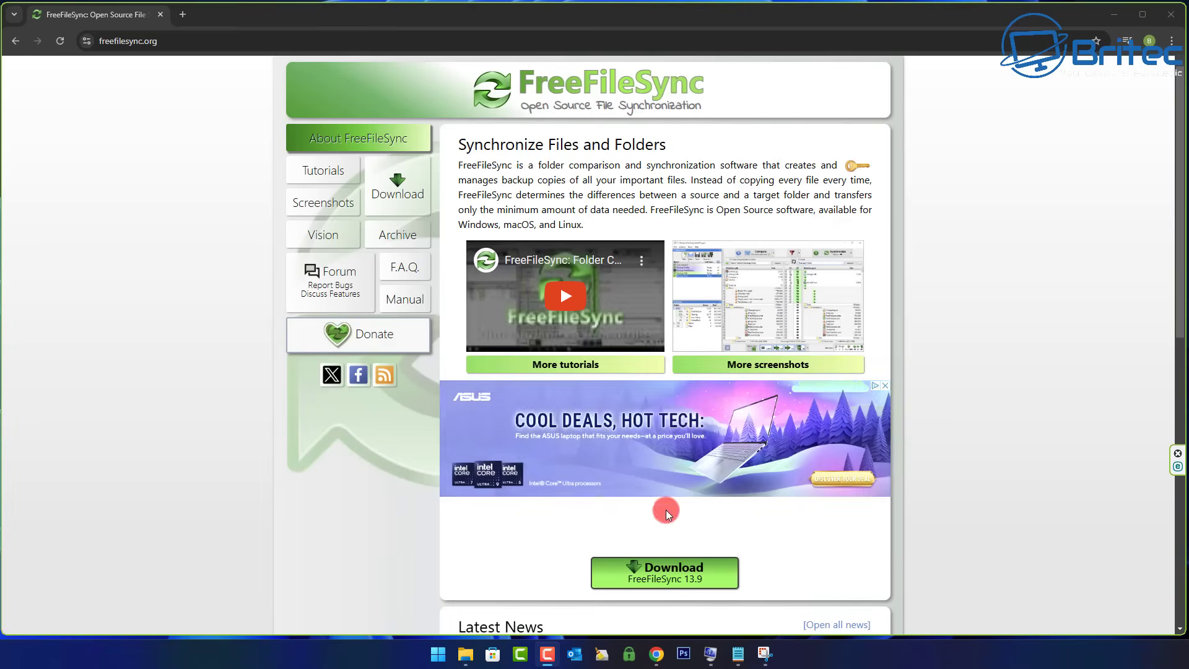
Open the FreeFileSync 13.9 download page and go to its list of download links.
{"action": "left_click", "coordinate": [675, 579]}
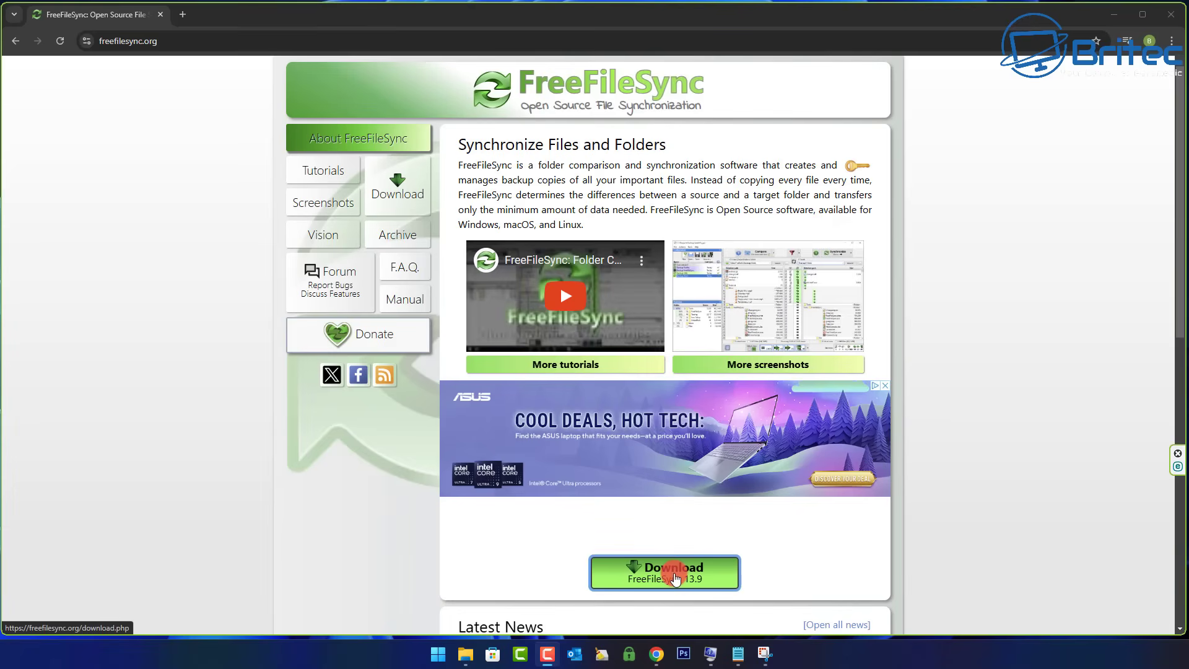
{"action": "left_click", "coordinate": [676, 579]}
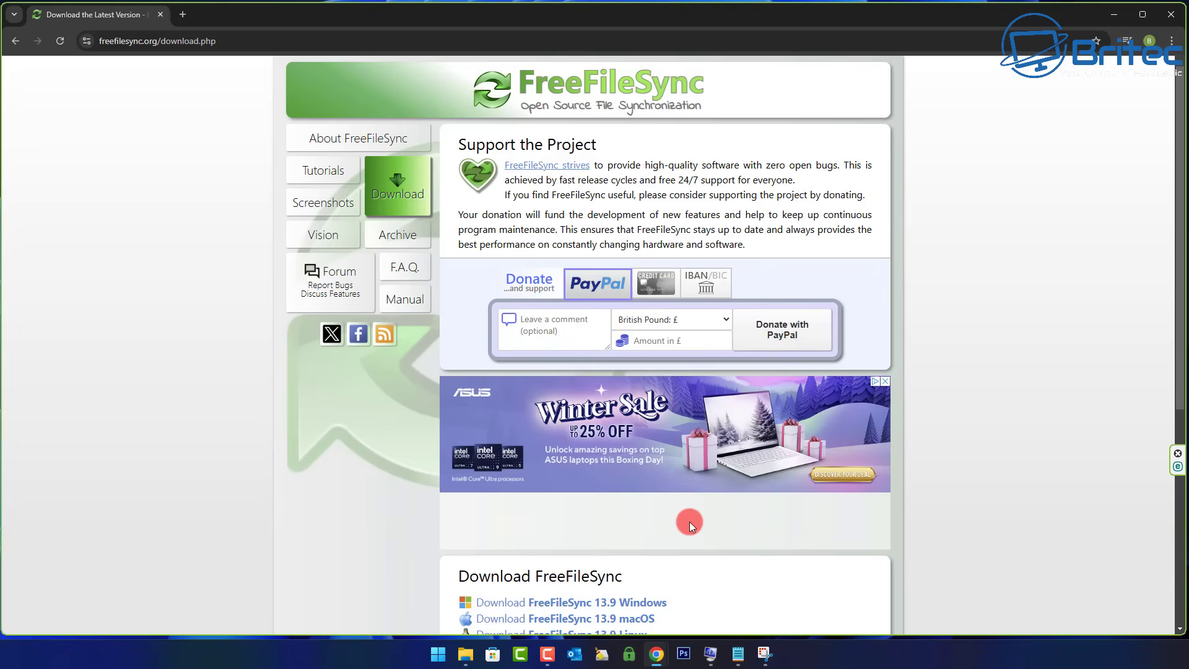
{"action": "middle_click", "coordinate": [991, 486]}
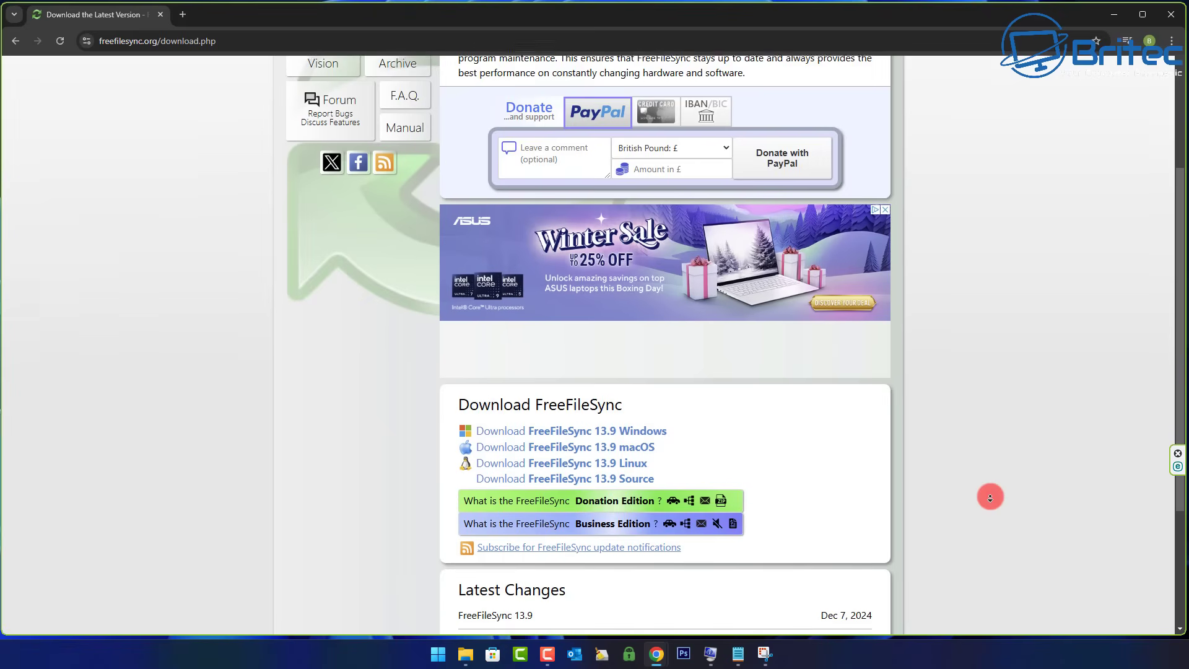
{"action": "middle_click", "coordinate": [989, 496]}
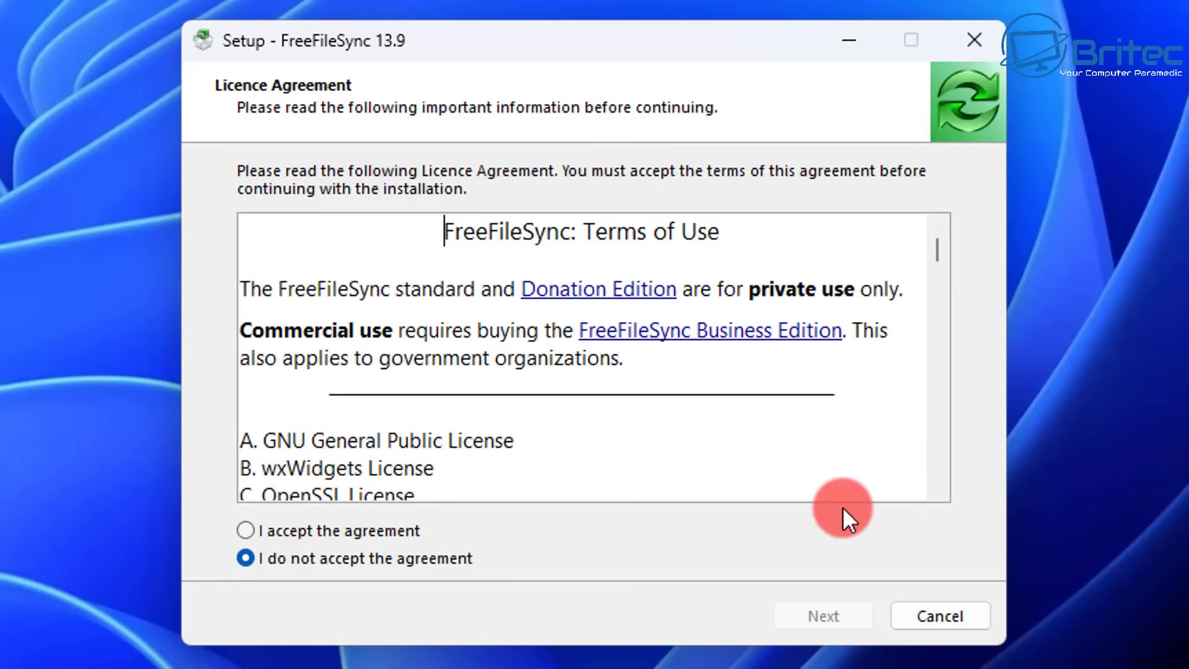
Install FreeFileSync 13.9, accepting the licence agreement and keeping the destination C:\Program Files\FreeFileSync, and finish the setup.
{"action": "left_click", "coordinate": [343, 530]}
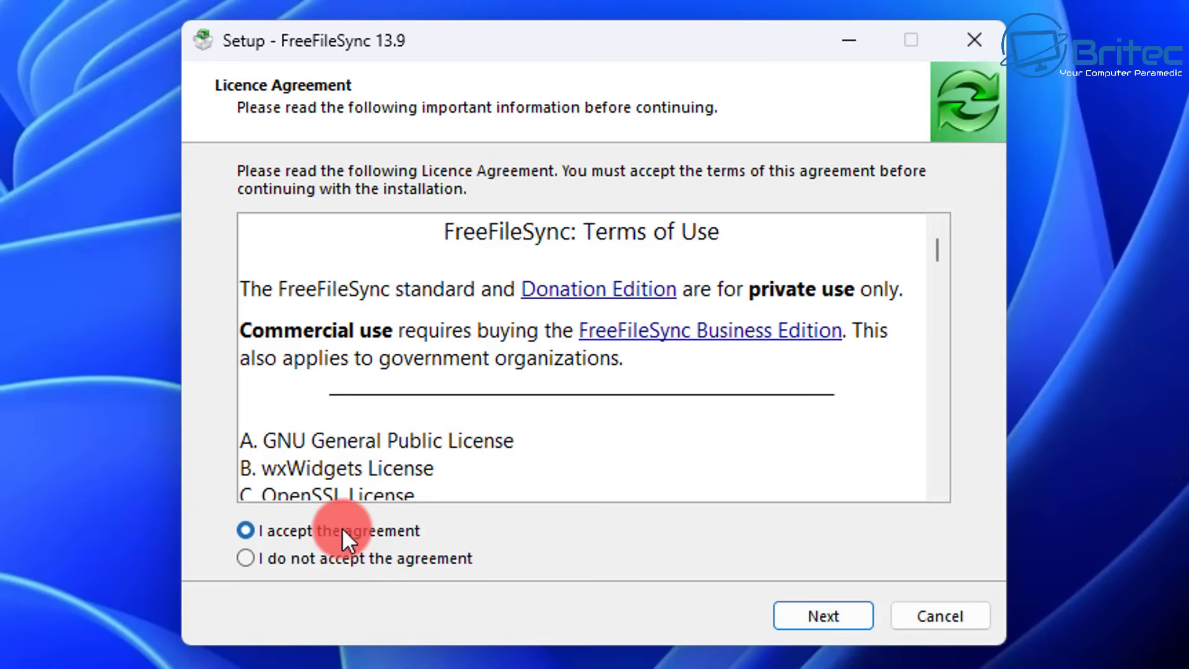
{"action": "left_click", "coordinate": [809, 614]}
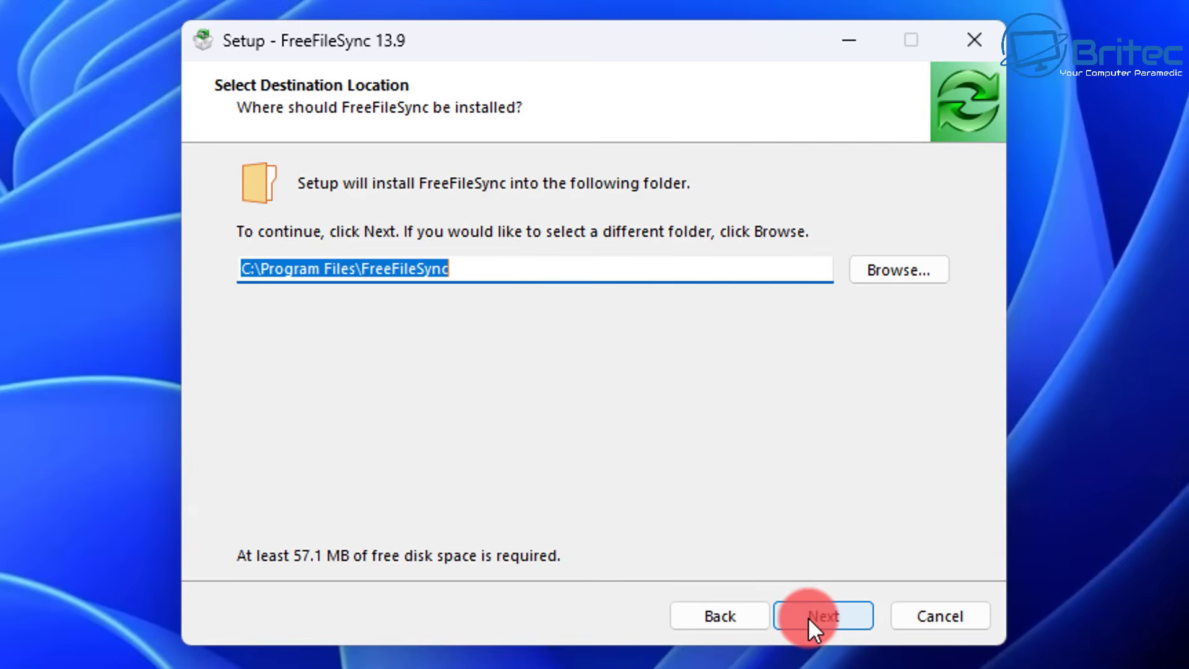
{"action": "left_click", "coordinate": [808, 617]}
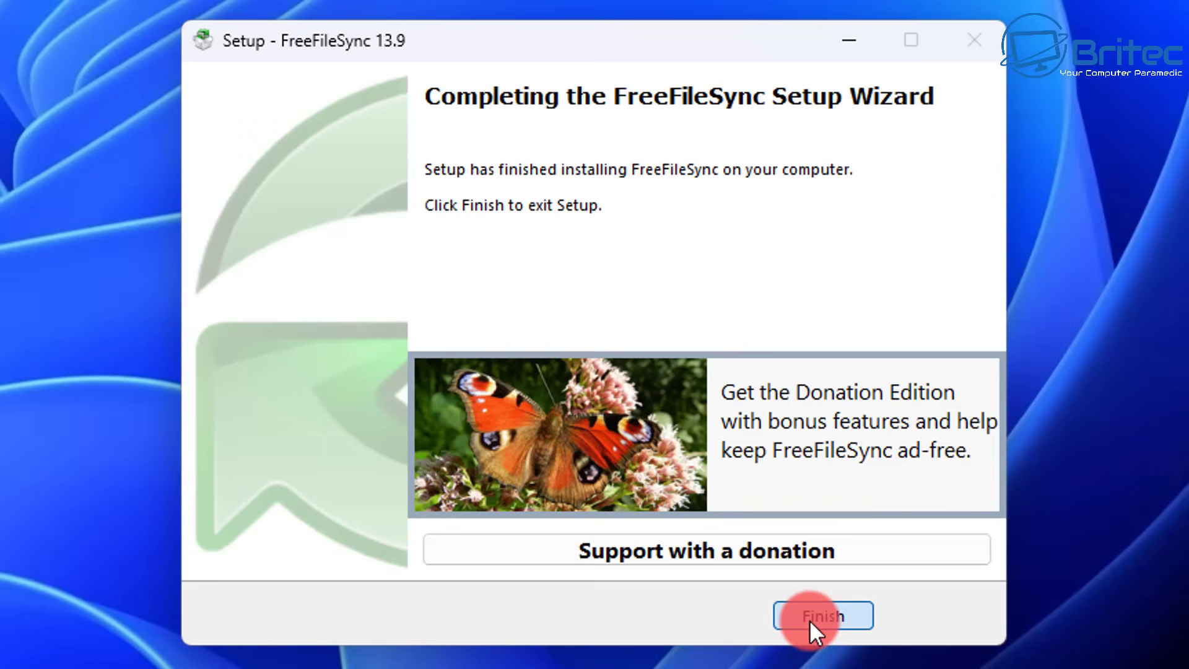
{"action": "left_click", "coordinate": [809, 616]}
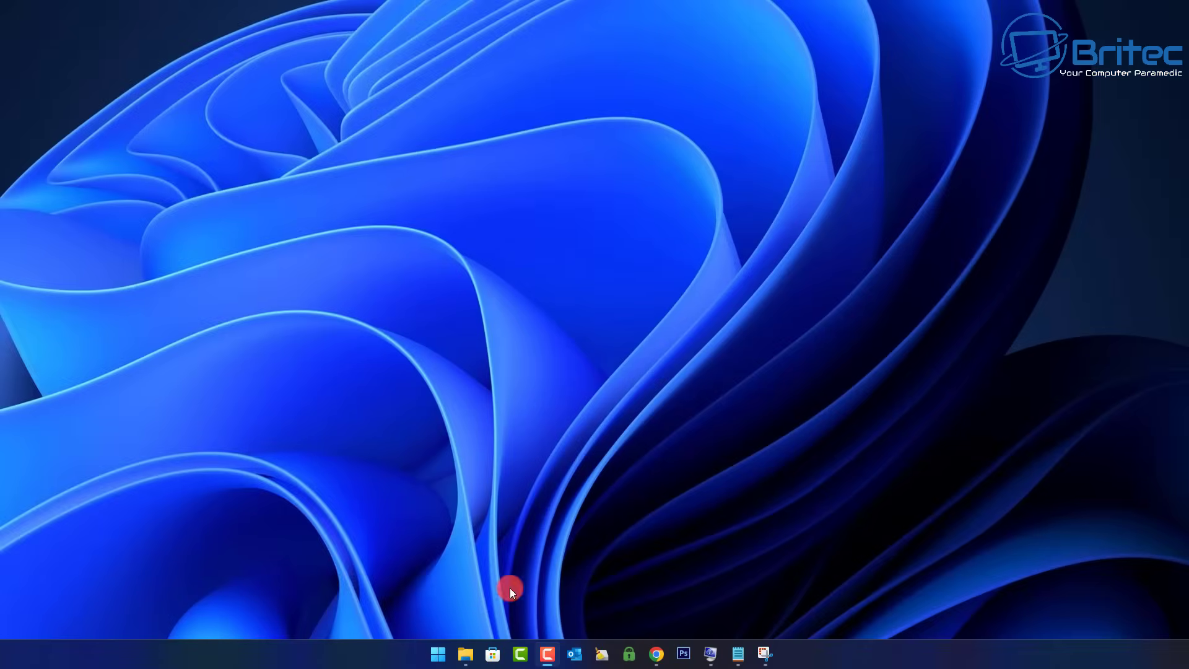
Check the contents and details of BackupDrive (E:) in File Explorer, and minimize the window.
{"action": "right_click", "coordinate": [465, 653]}
{"action": "left_click", "coordinate": [451, 587]}
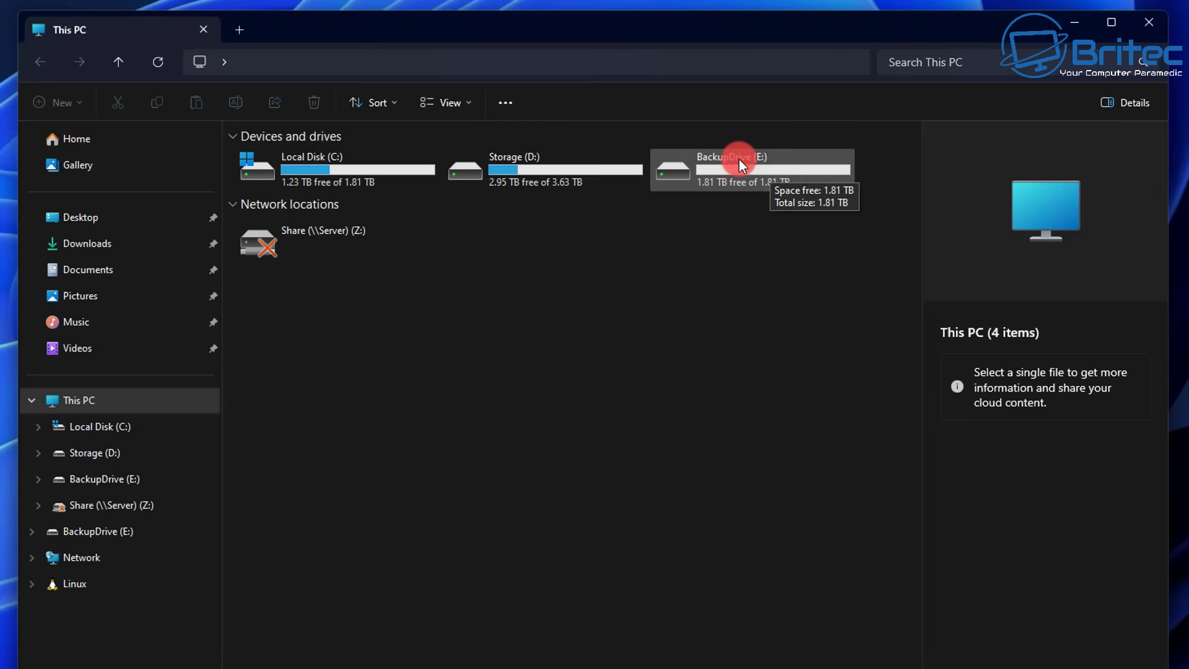
{"action": "double_click", "coordinate": [738, 160]}
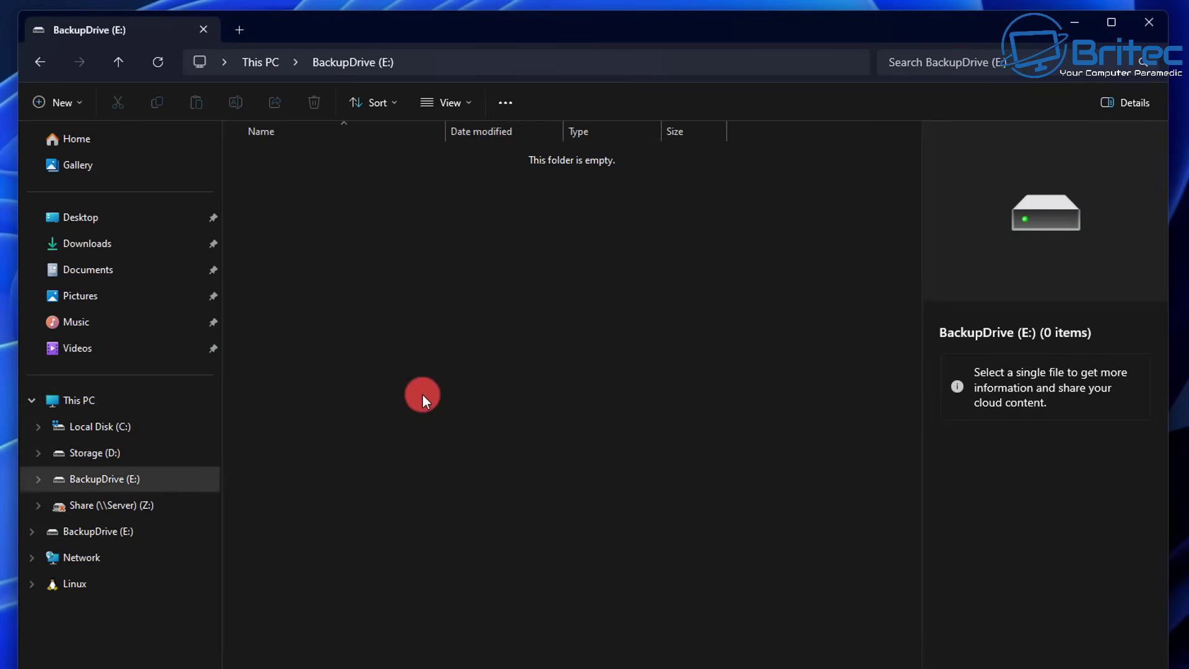
{"action": "left_click", "coordinate": [38, 62]}
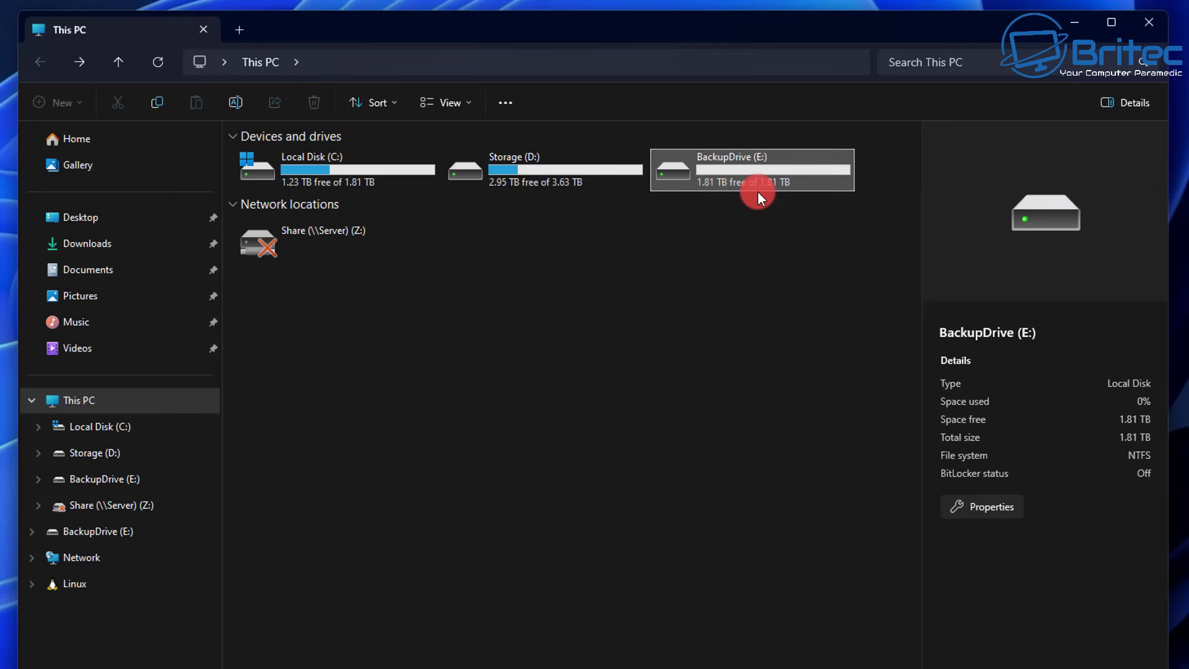
{"action": "left_click", "coordinate": [1075, 22]}
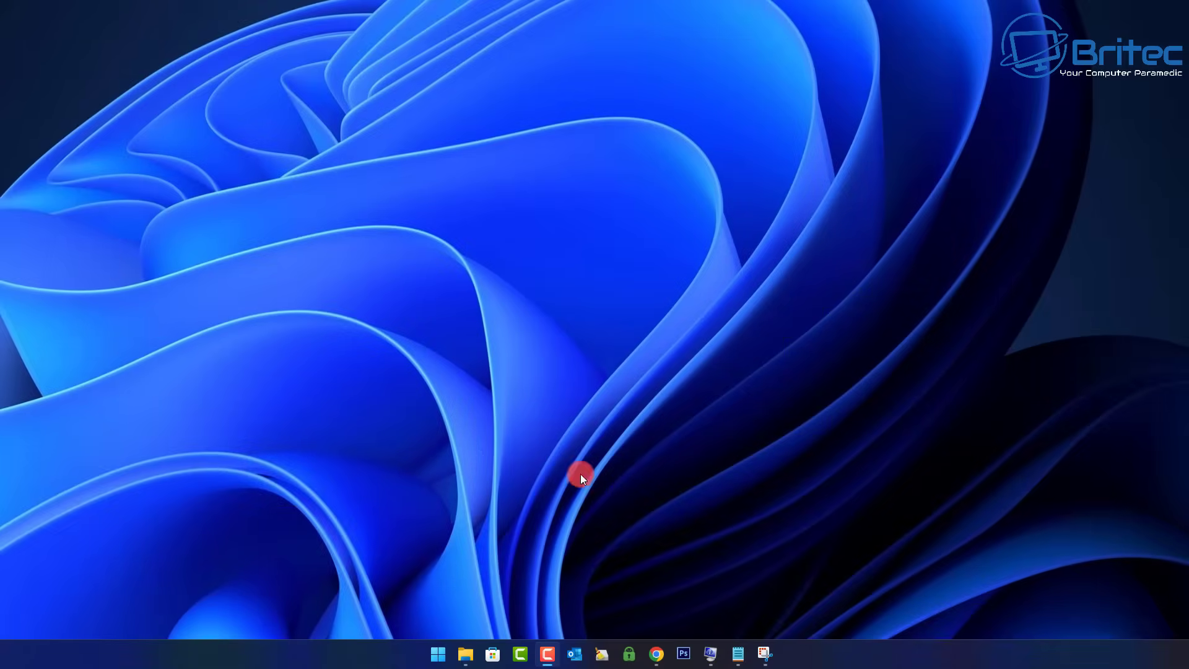
Find and launch FreeFileSync, dismiss its About window, and maximize the main window.
{"action": "left_click", "coordinate": [437, 657]}
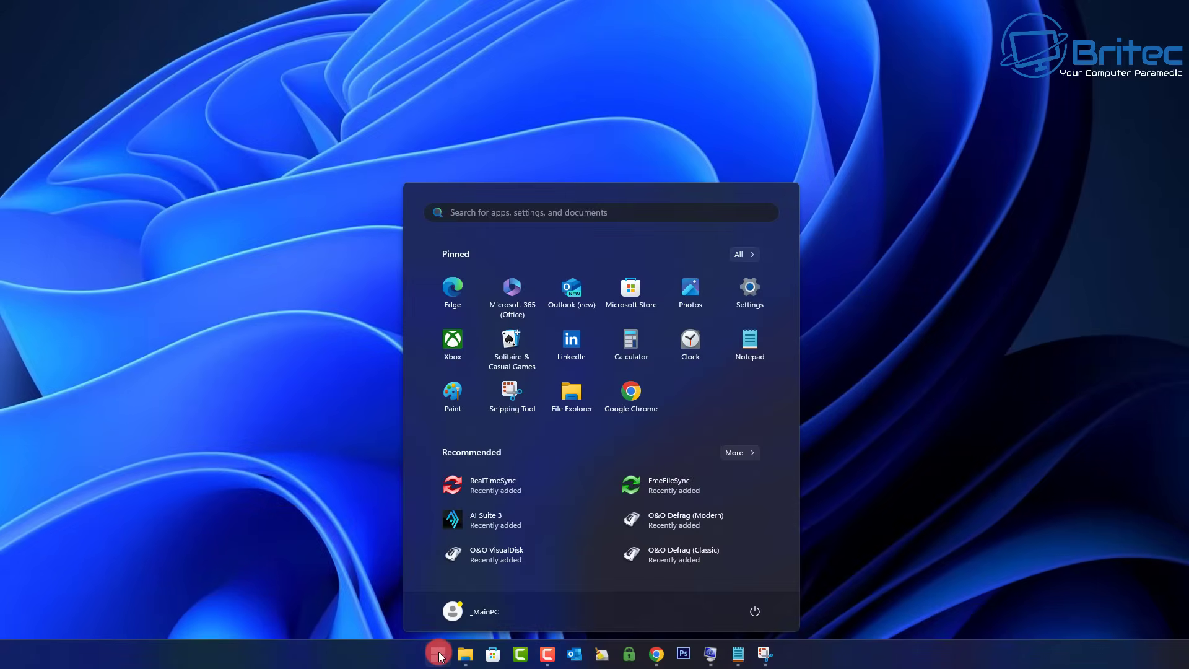
{"action": "type", "text": "fre"}
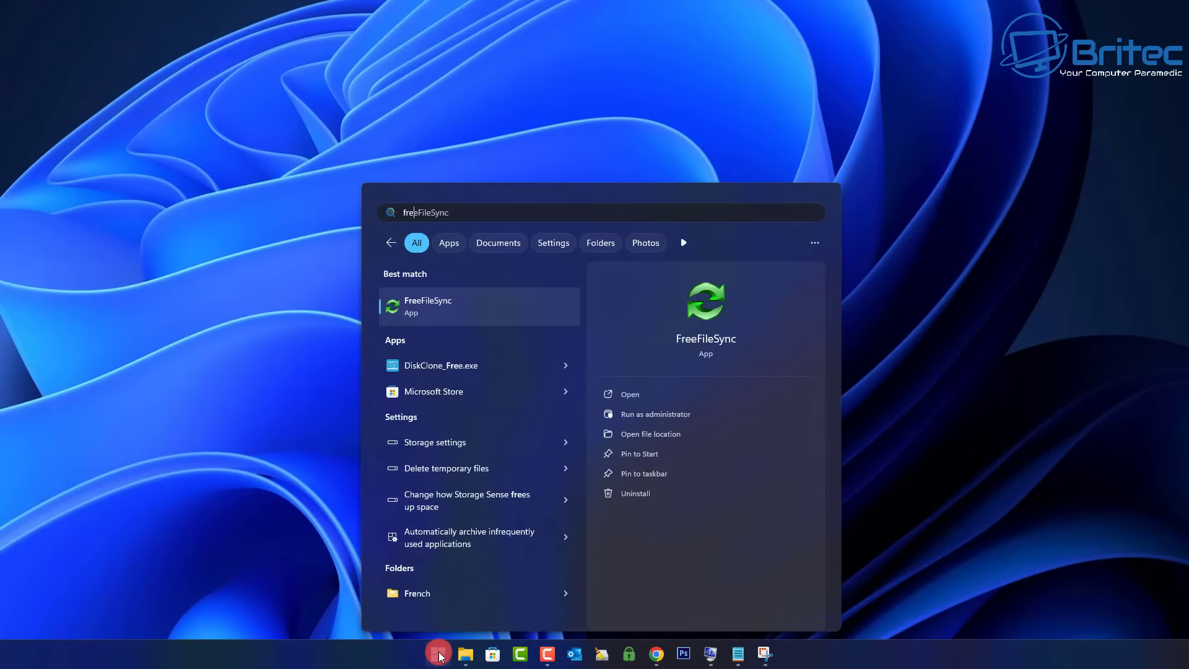
{"action": "left_click", "coordinate": [442, 306]}
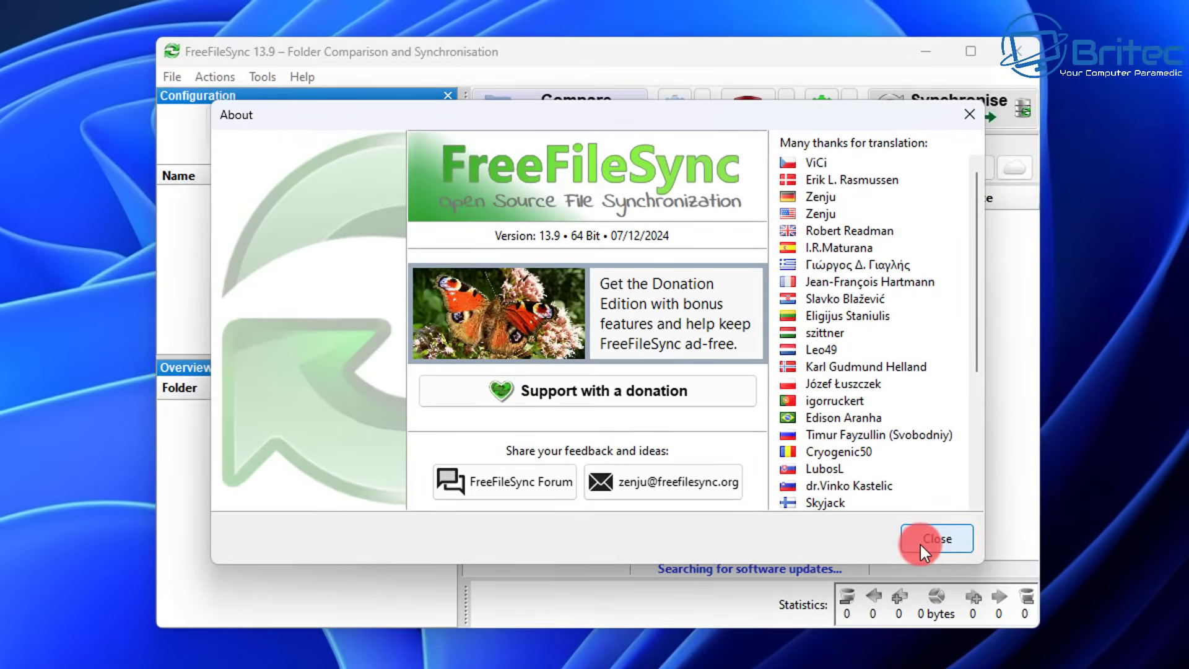
{"action": "left_click", "coordinate": [805, 333]}
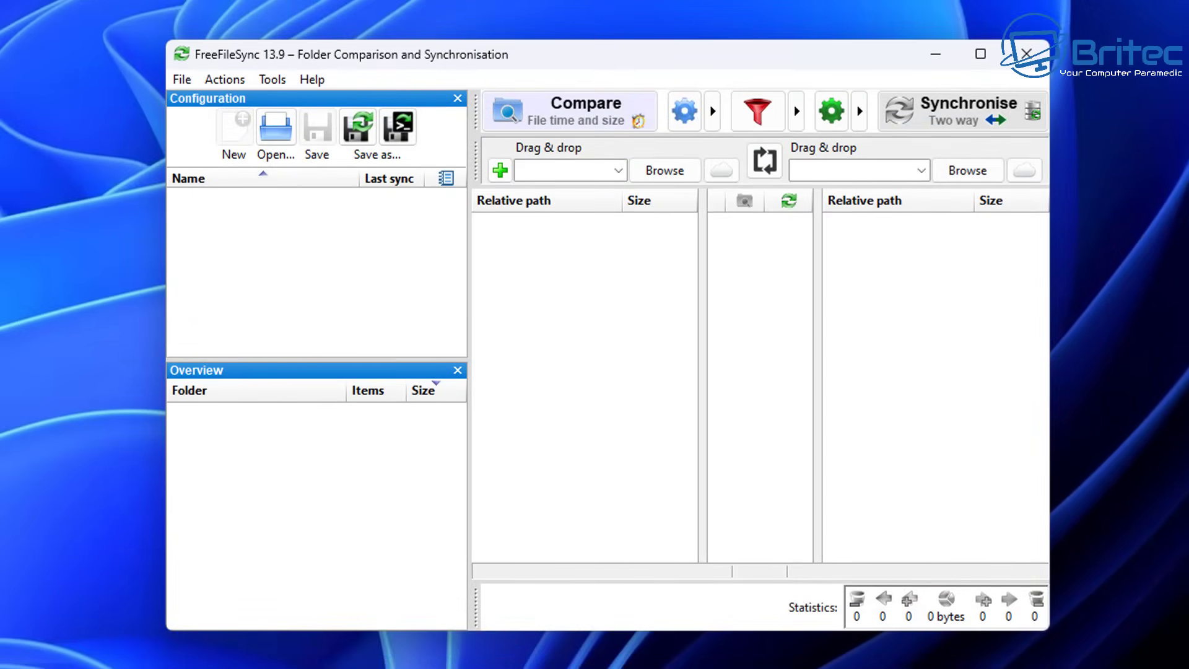
{"action": "key", "text": "super+Up"}
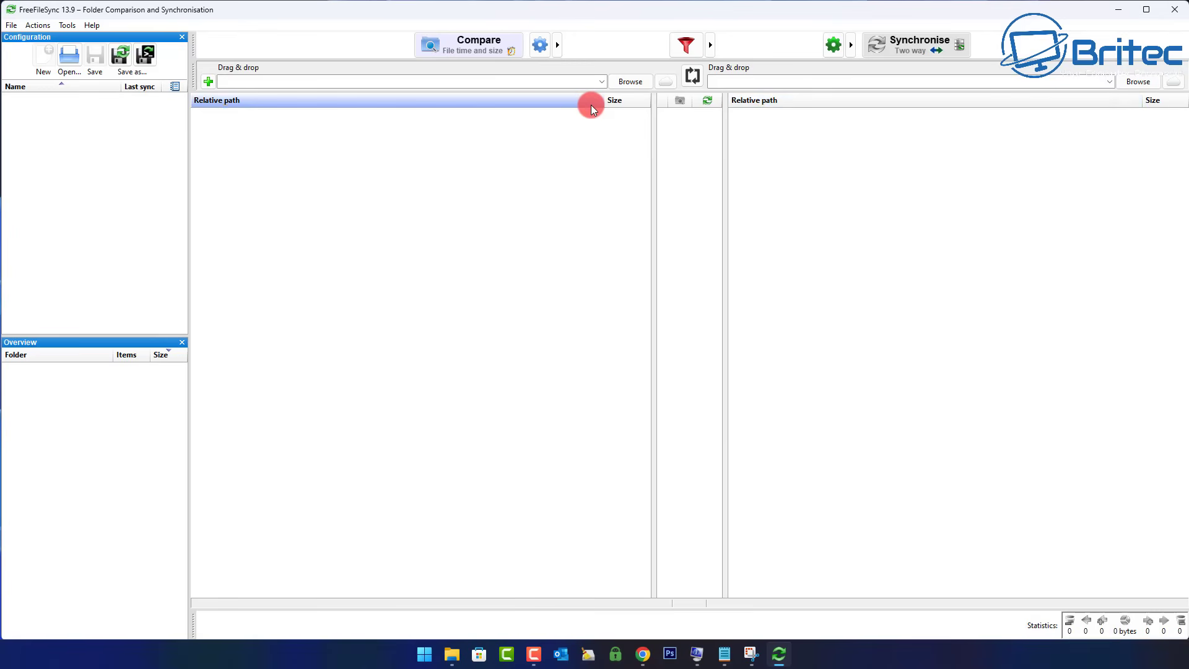
Set the Camtasia Studio folder in Documents as the first folder of the comparison pair, checking its contents before selecting it.
{"action": "left_click", "coordinate": [632, 83]}
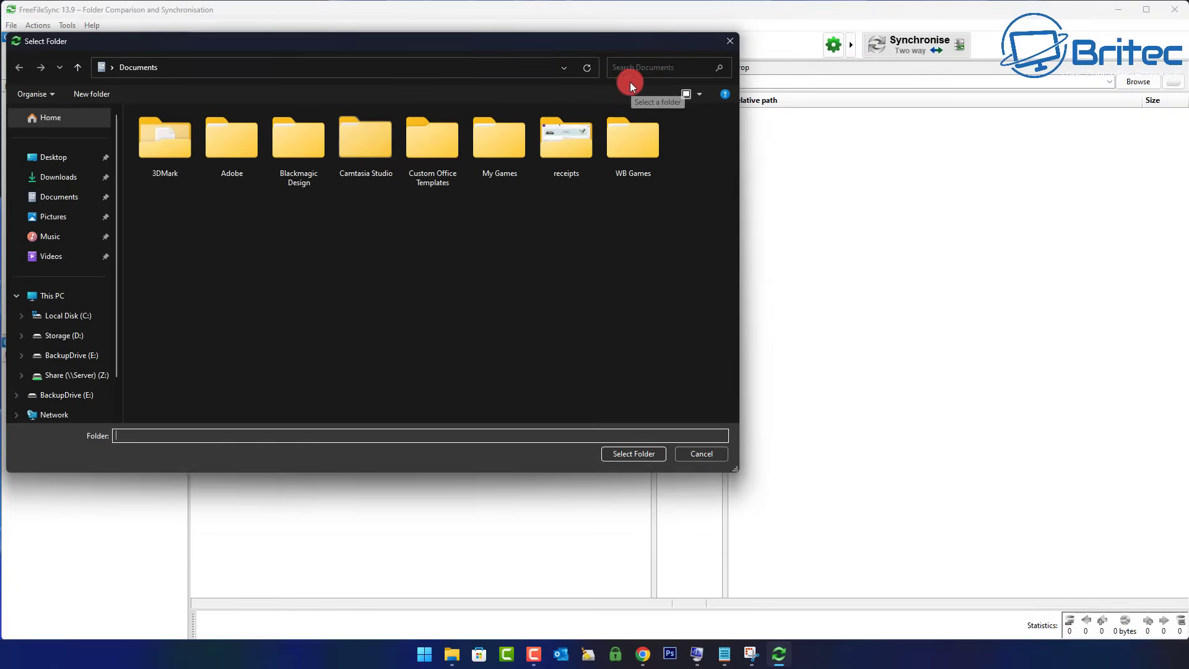
{"action": "left_click_drag", "start_coordinate": [462, 43], "coordinate": [719, 96]}
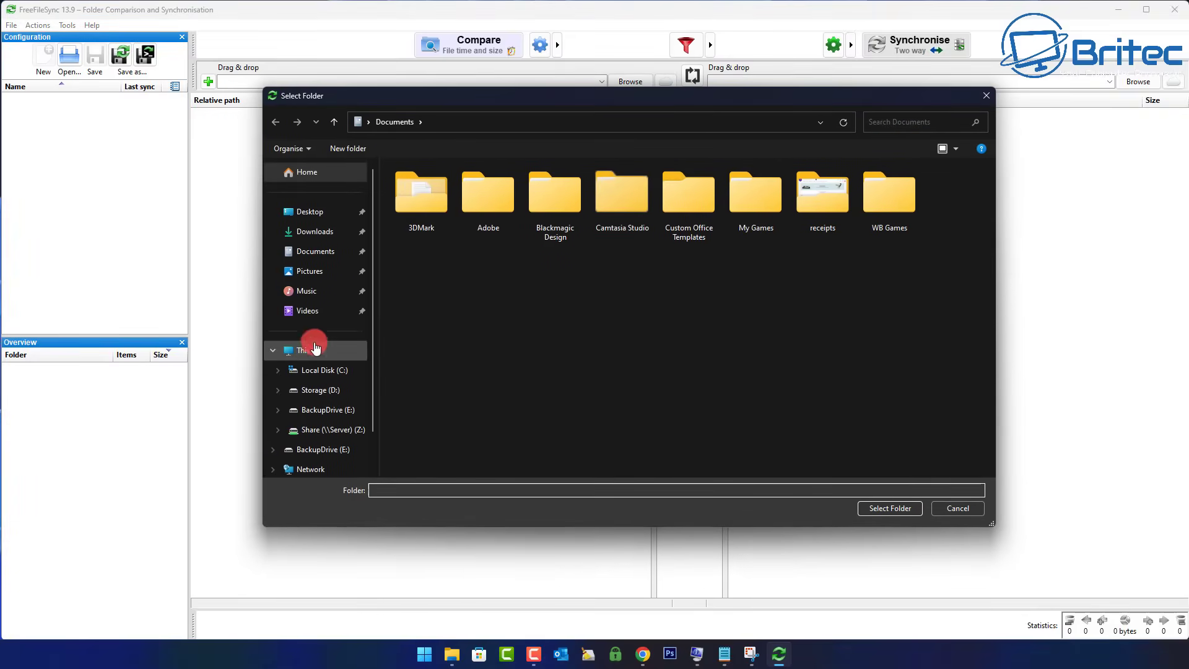
{"action": "left_click", "coordinate": [316, 255]}
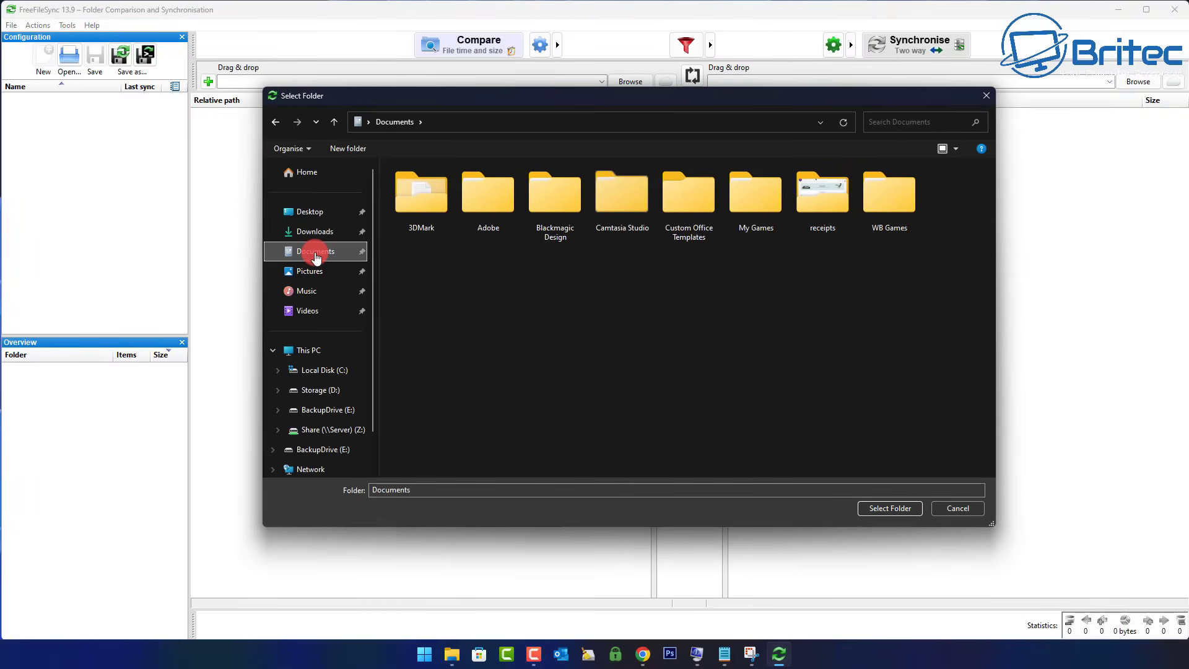
{"action": "double_click", "coordinate": [633, 207]}
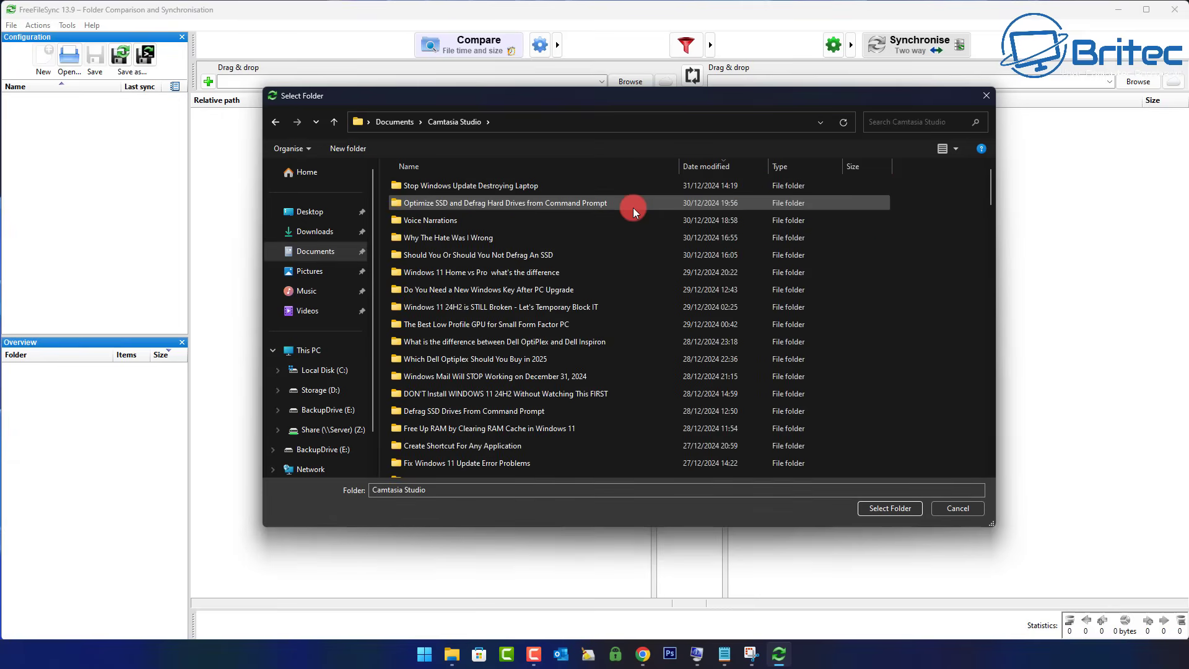
{"action": "scroll", "coordinate": [494, 310], "scroll_direction": "down", "scroll_amount": 10}
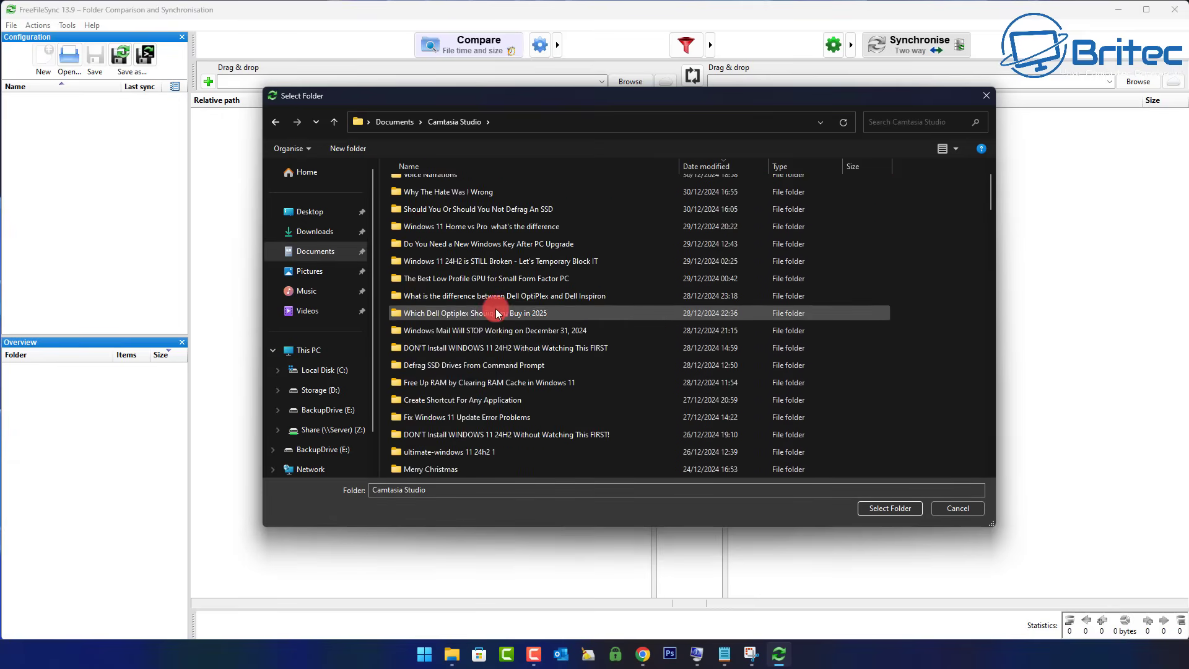
{"action": "scroll", "coordinate": [496, 315], "scroll_direction": "down", "scroll_amount": 7}
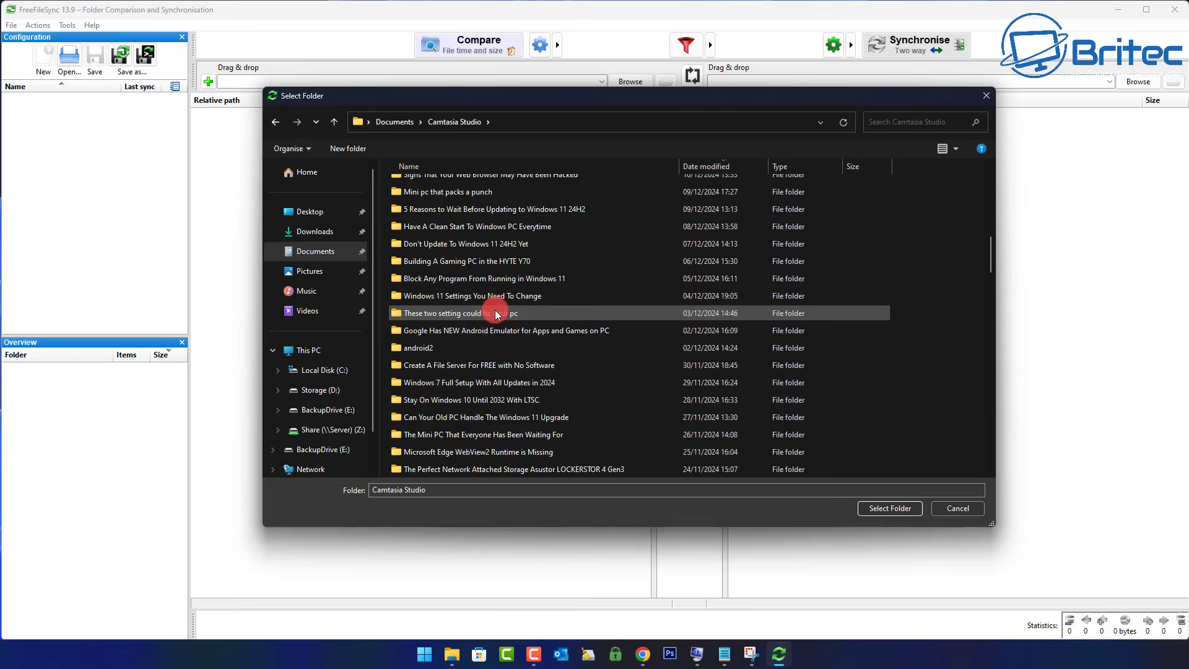
{"action": "left_click", "coordinate": [269, 121]}
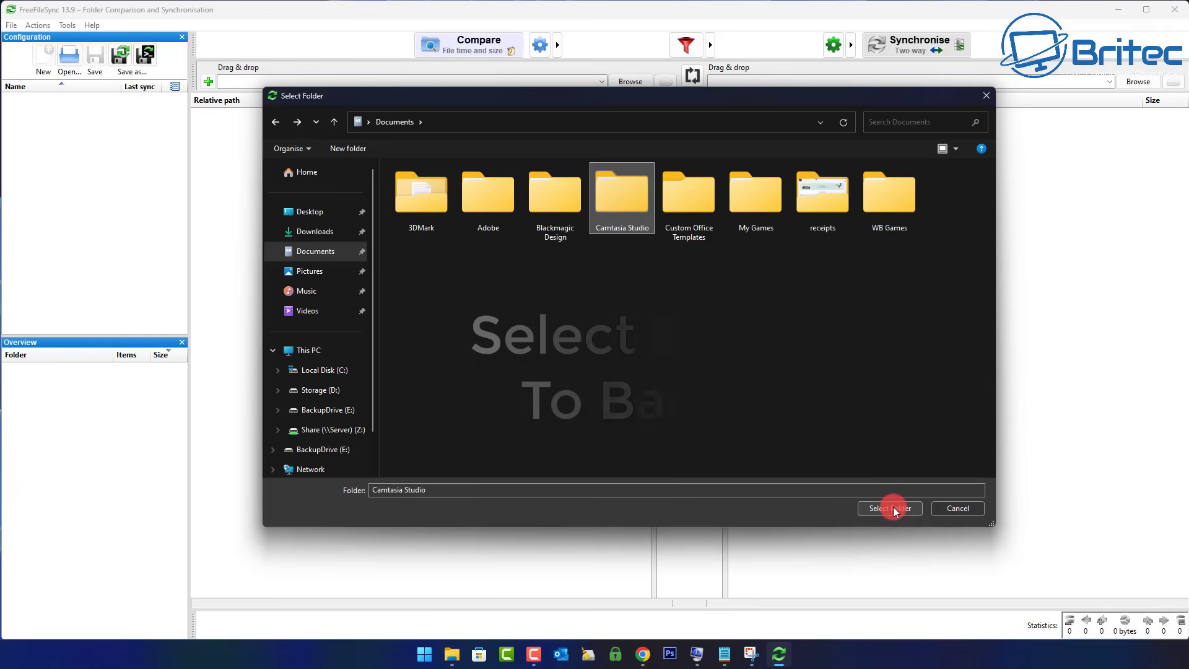
{"action": "left_click", "coordinate": [615, 201]}
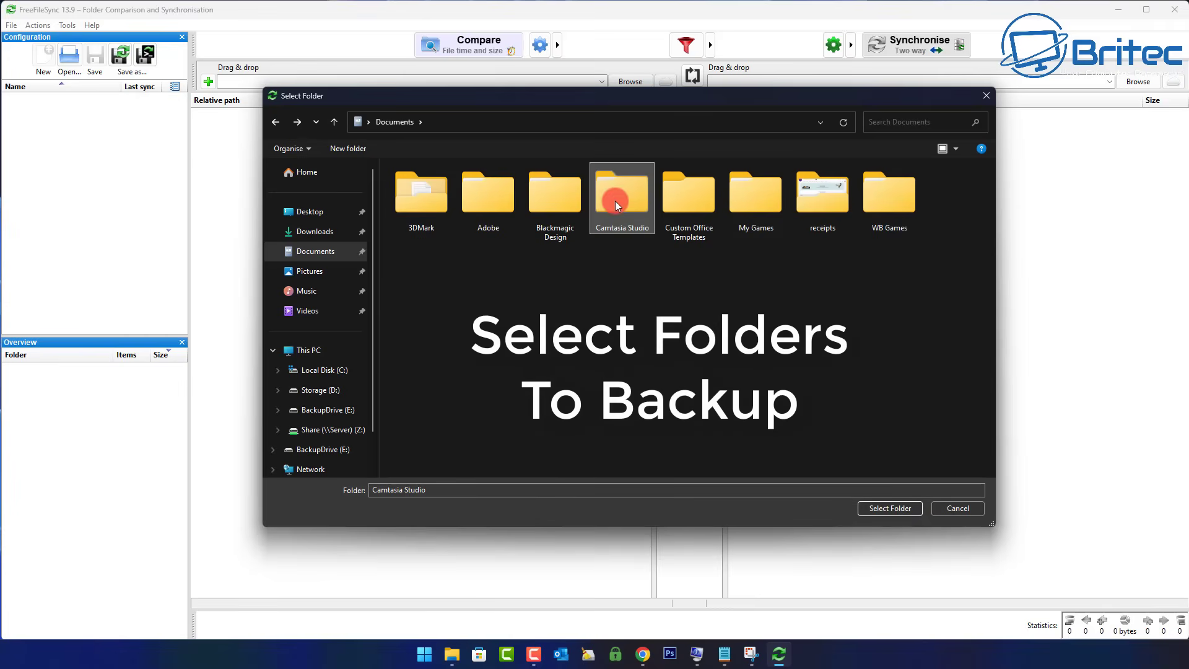
{"action": "left_click", "coordinate": [901, 507]}
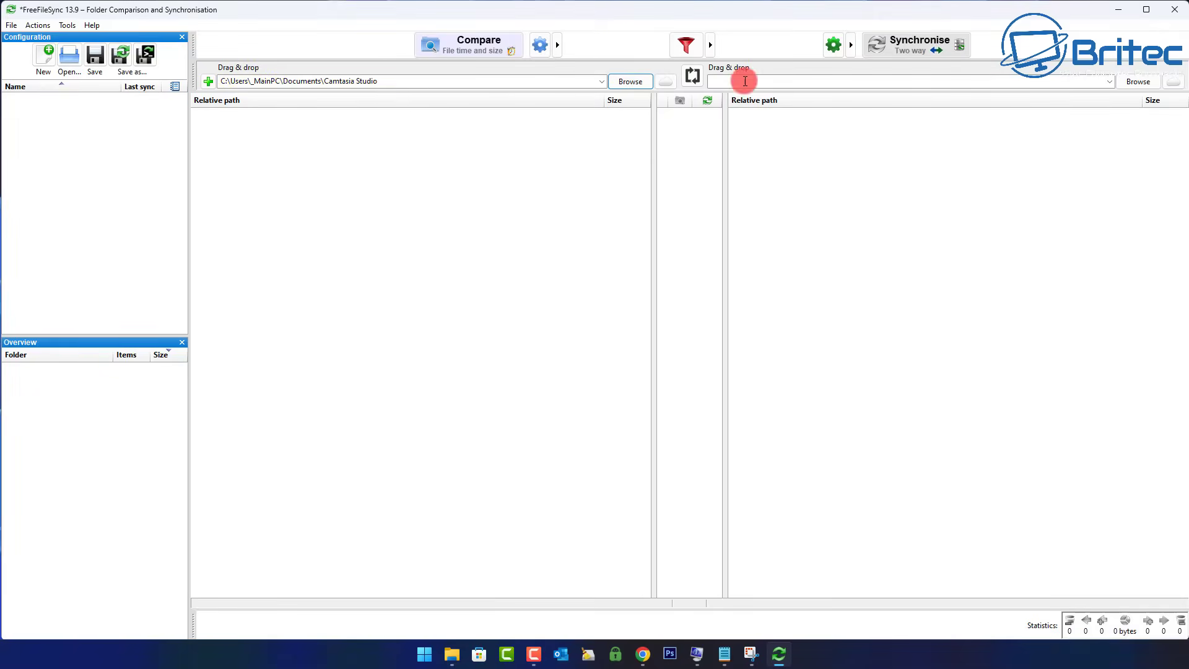
Create a folder named YouTube Videos on BackupDrive (E:) and set it as the second folder of the comparison pair.
{"action": "left_click", "coordinate": [1137, 83]}
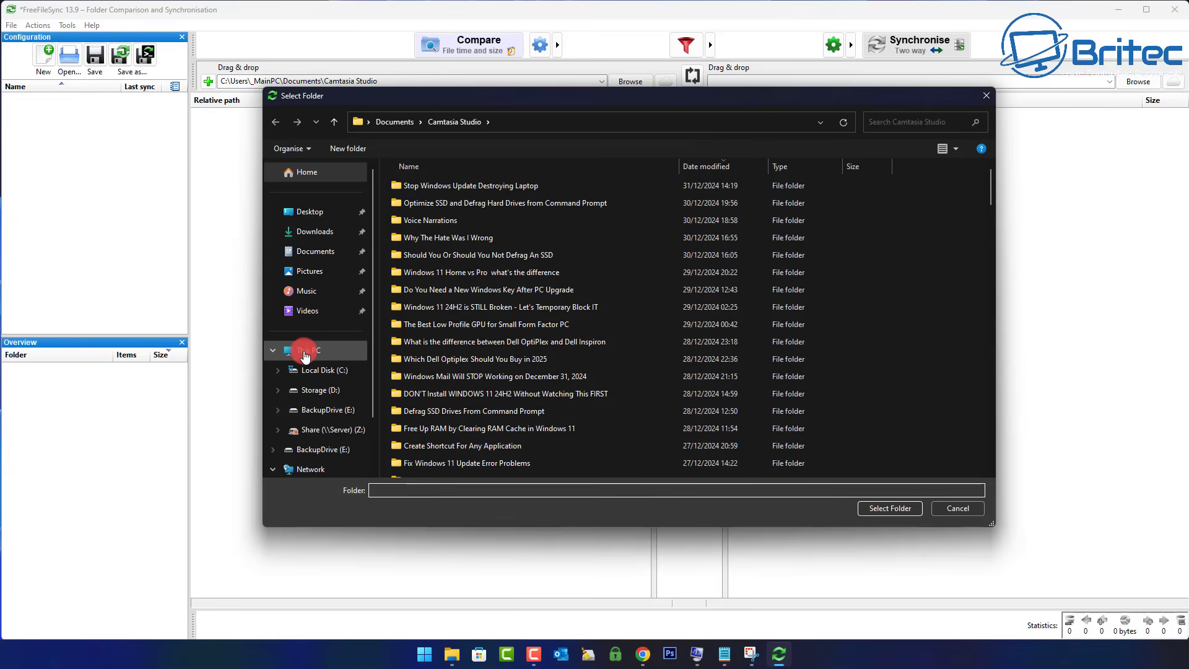
{"action": "left_click", "coordinate": [322, 411]}
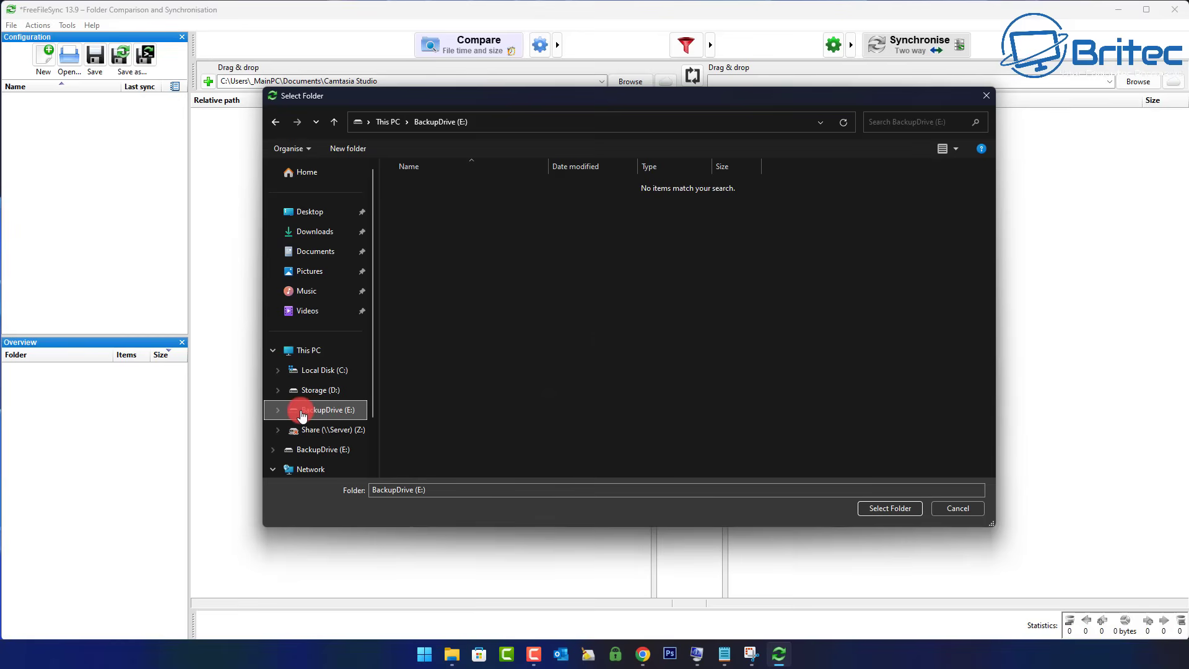
{"action": "right_click", "coordinate": [411, 192]}
{"action": "mouse_move", "coordinate": [441, 324]}
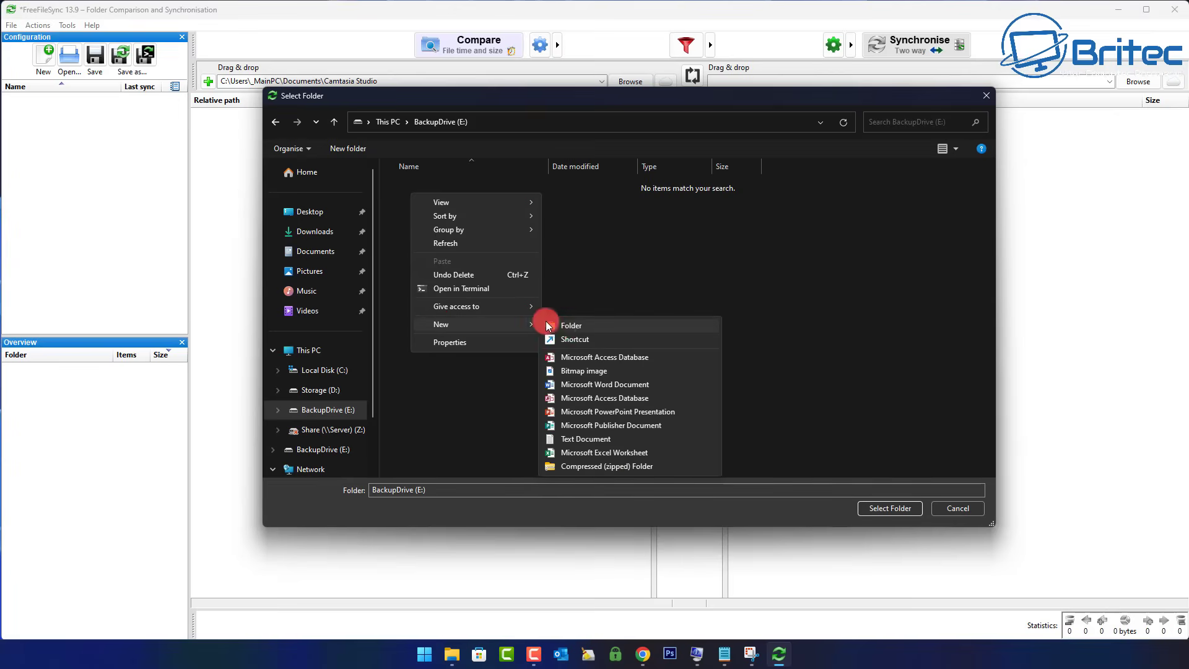
{"action": "left_click", "coordinate": [561, 329]}
{"action": "type", "text": "YouTub"}
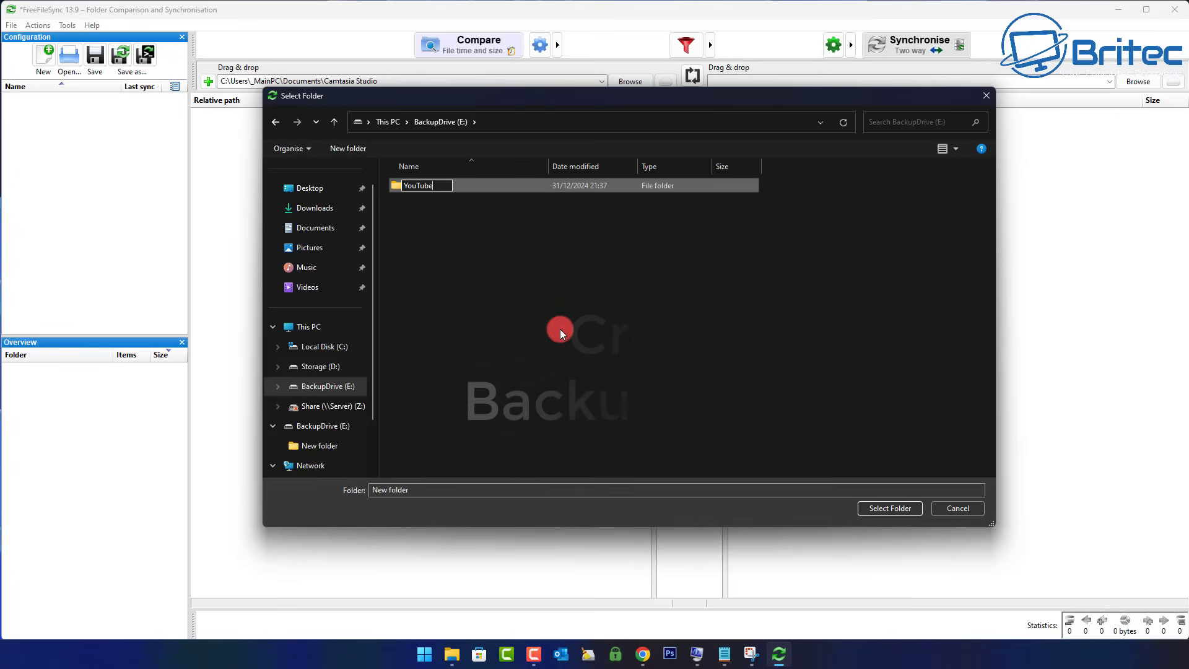
{"action": "type", "text": "e Videos"}
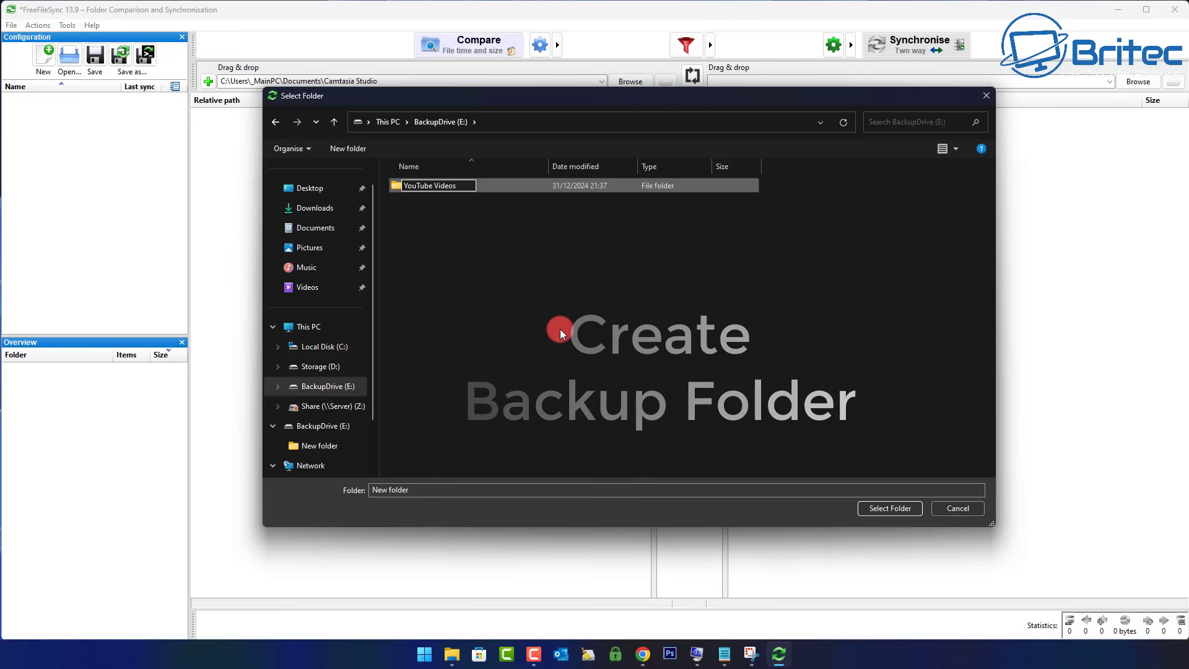
{"action": "key", "text": "Return"}
{"action": "left_click", "coordinate": [453, 187]}
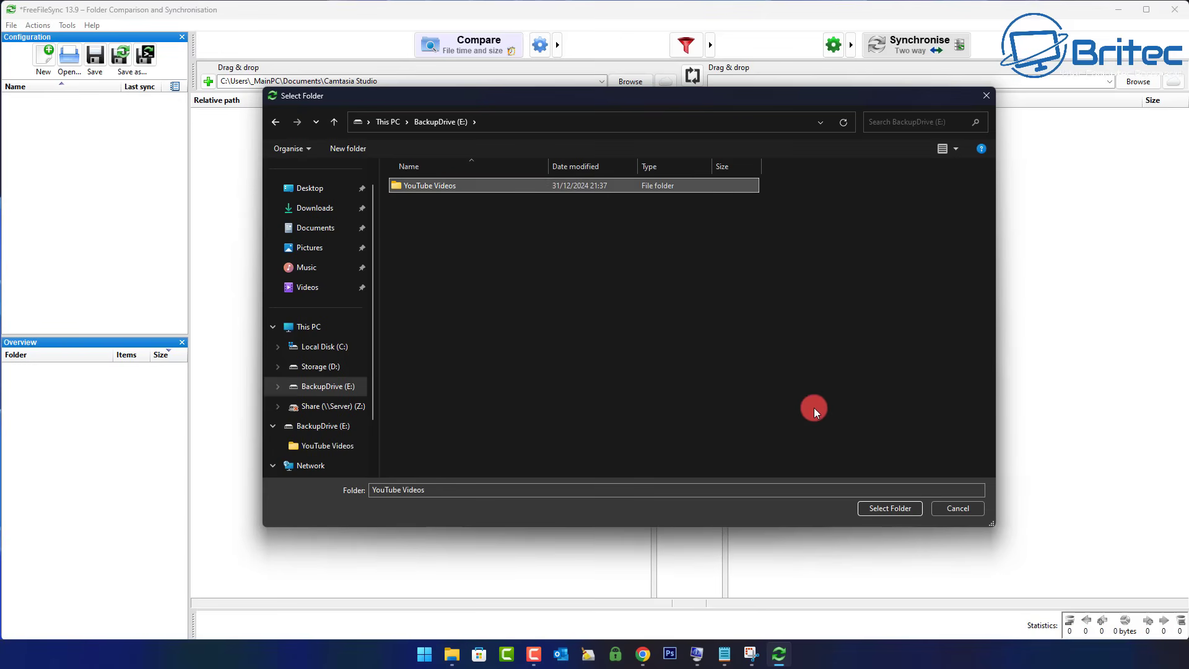
{"action": "left_click", "coordinate": [885, 512]}
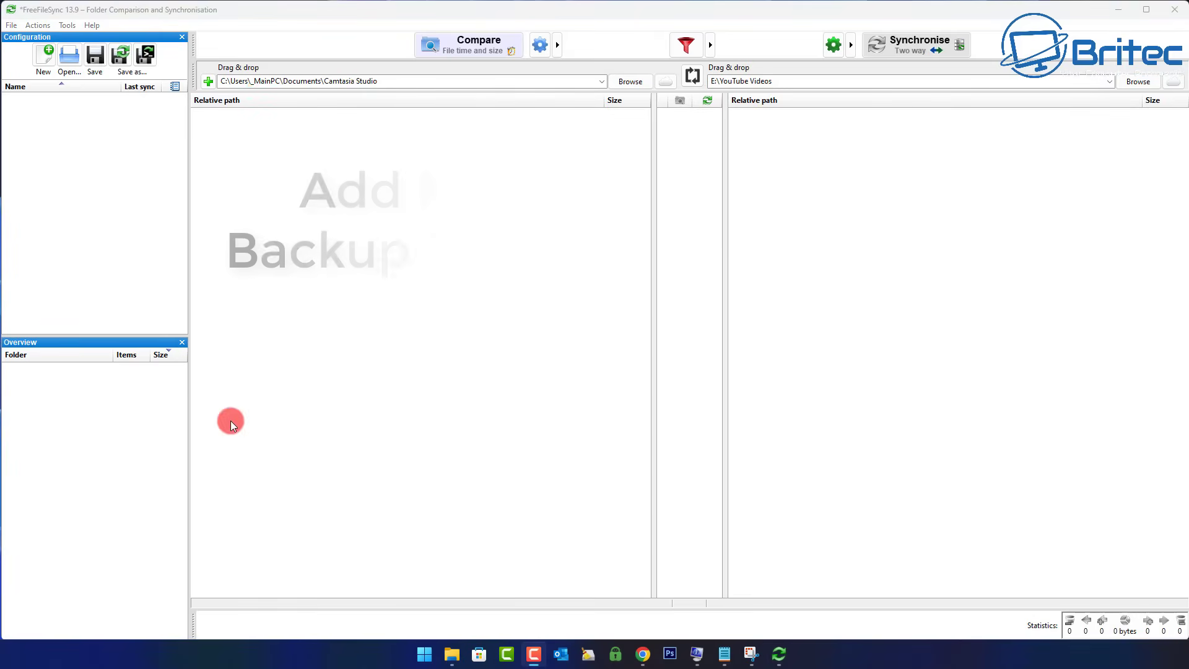
Add an empty extra folder pair and remove it again.
{"action": "left_click", "coordinate": [209, 82]}
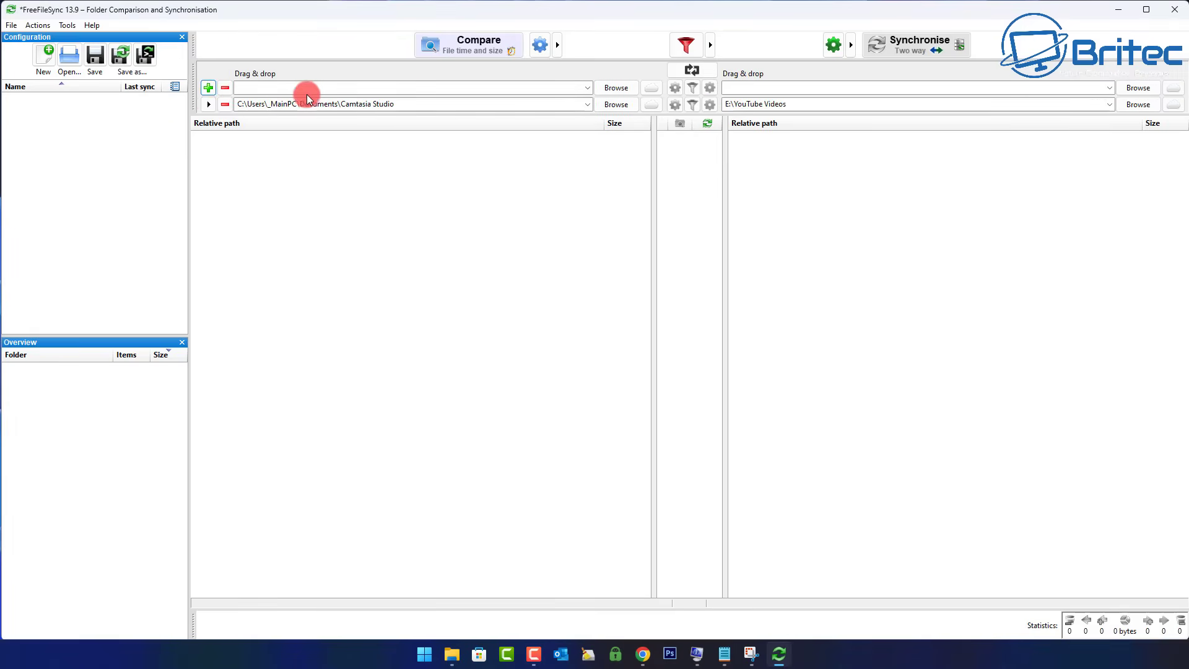
{"action": "left_click", "coordinate": [226, 90]}
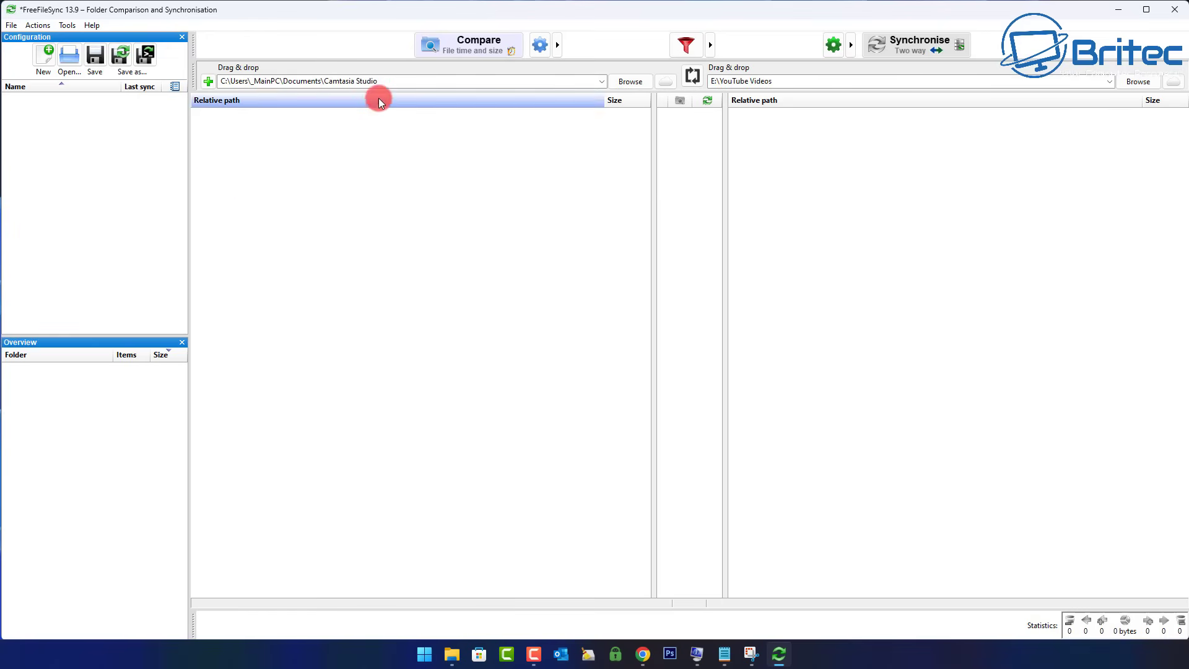
Set the synchronisation variant to Mirror, checking its actions for each kind of difference.
{"action": "left_click", "coordinate": [831, 44]}
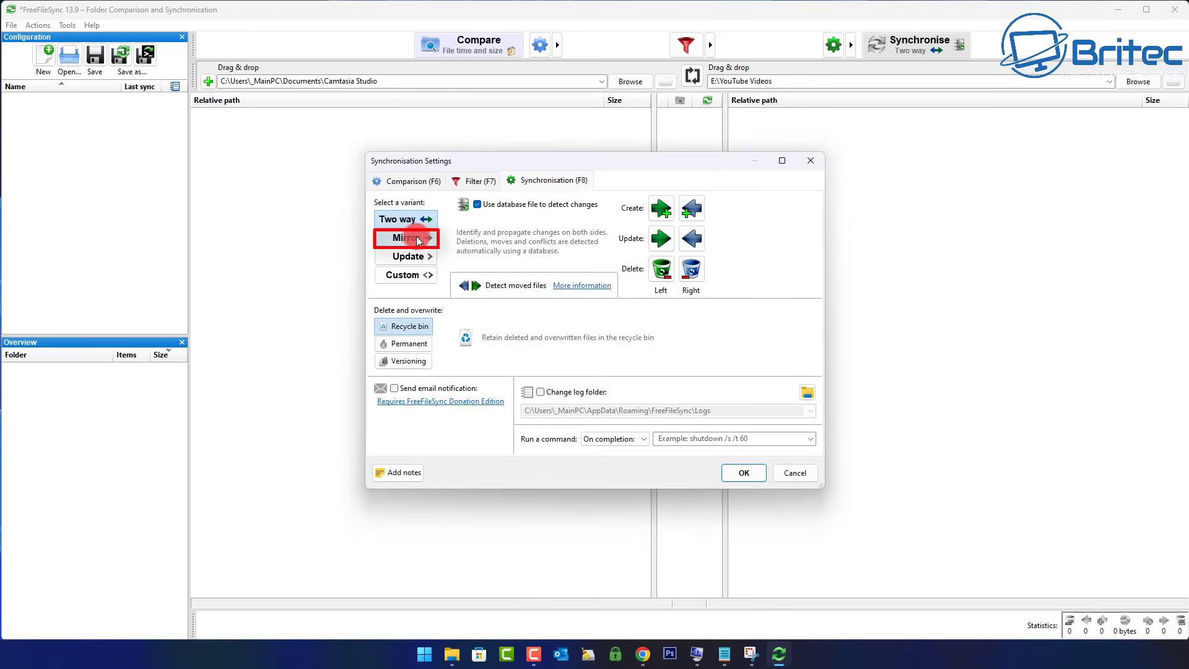
{"action": "left_click", "coordinate": [413, 239]}
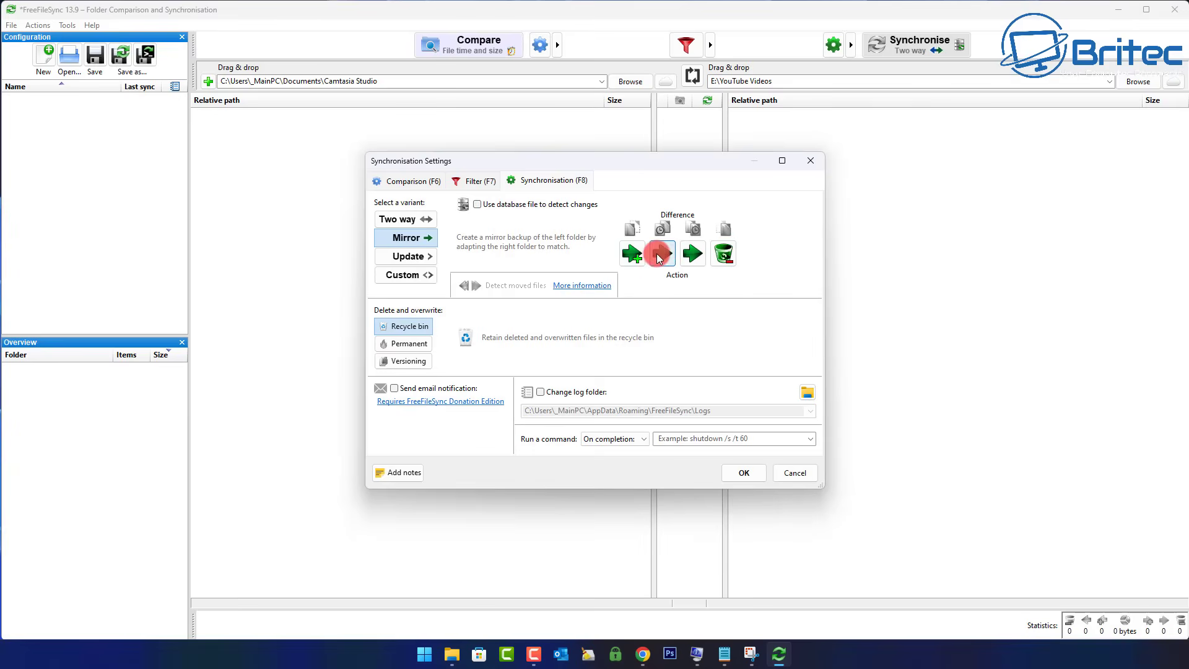
{"action": "left_click", "coordinate": [723, 255]}
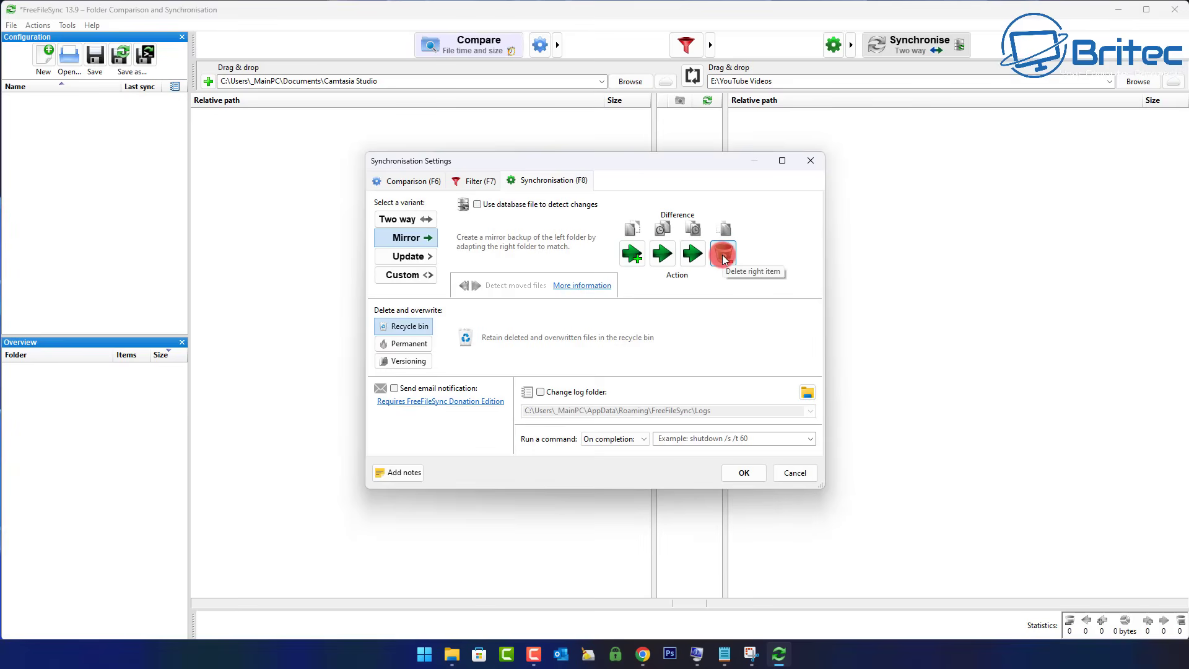
{"action": "left_click", "coordinate": [678, 276]}
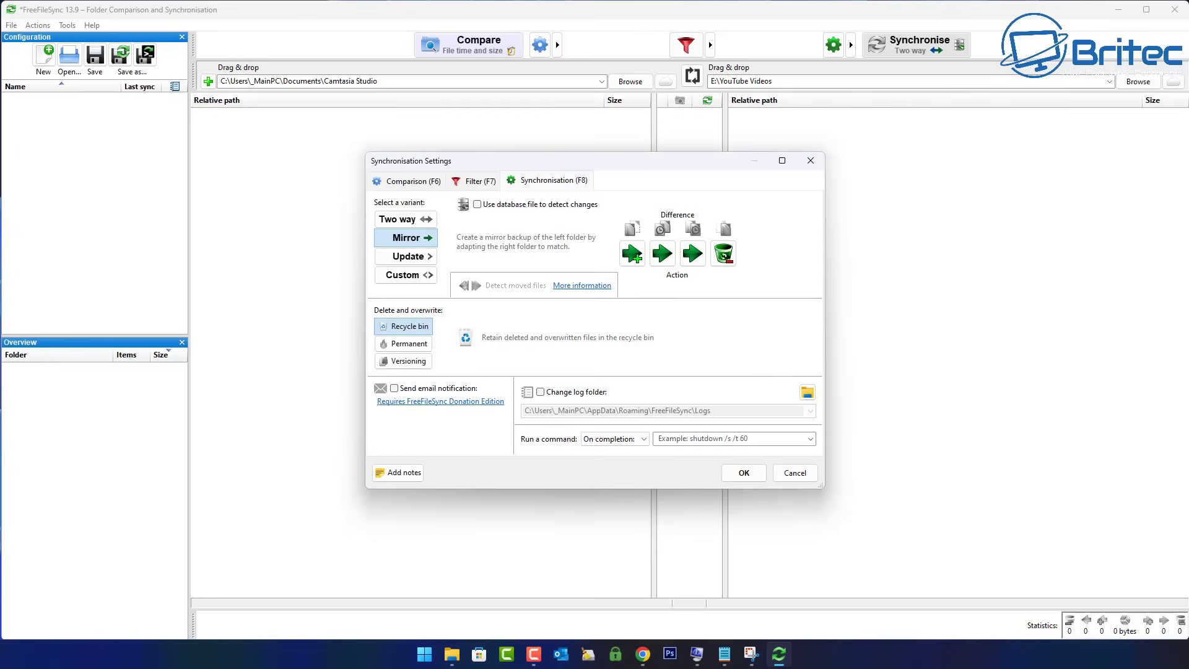
{"action": "key", "text": "F10"}
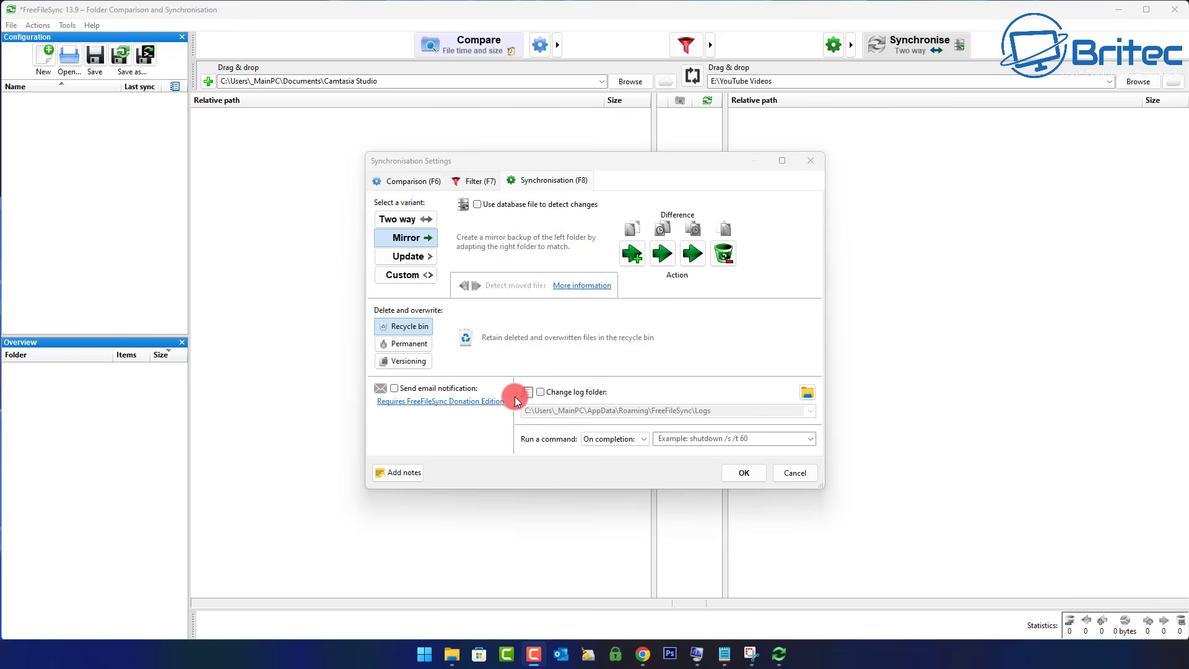
Enable a custom log folder, create a folder named Logs on BackupDrive (E:), and select it as the log location.
{"action": "left_click", "coordinate": [540, 392]}
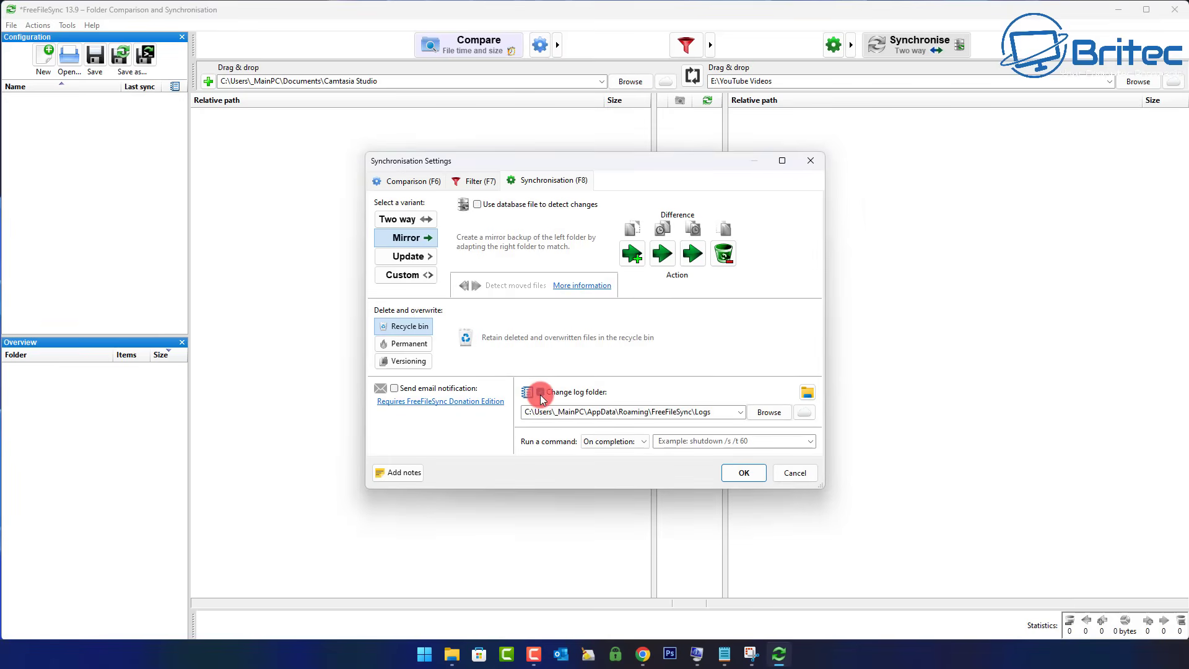
{"action": "left_click", "coordinate": [782, 414]}
{"action": "left_click_drag", "start_coordinate": [771, 180], "coordinate": [658, 143]}
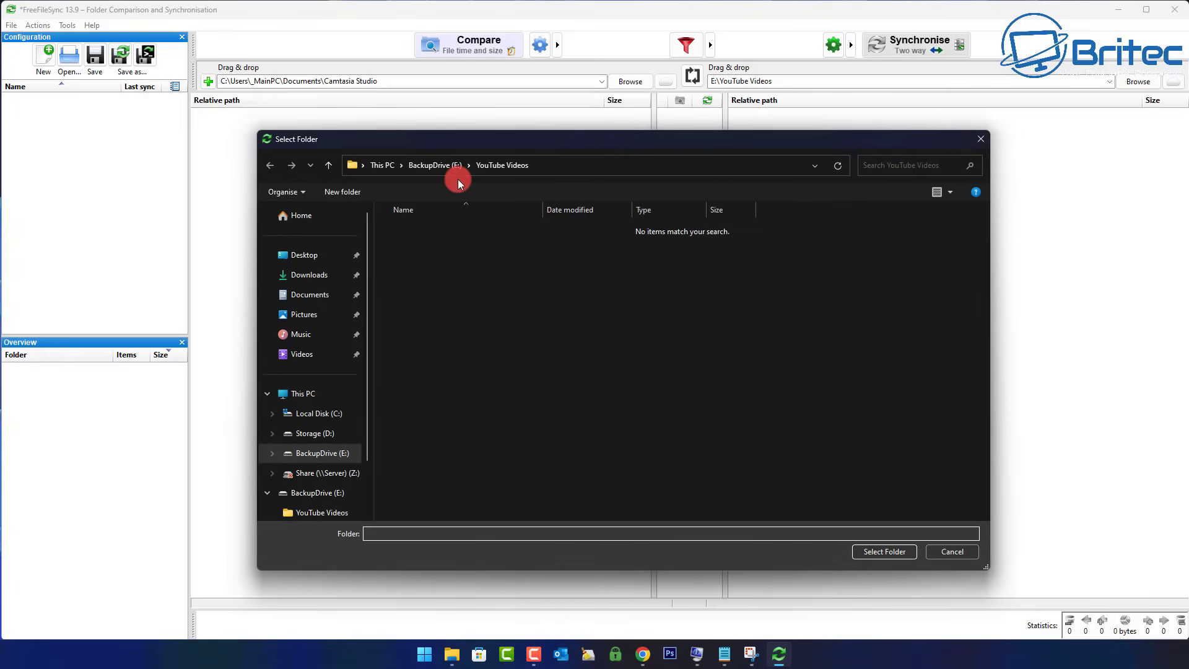
{"action": "left_click", "coordinate": [439, 169]}
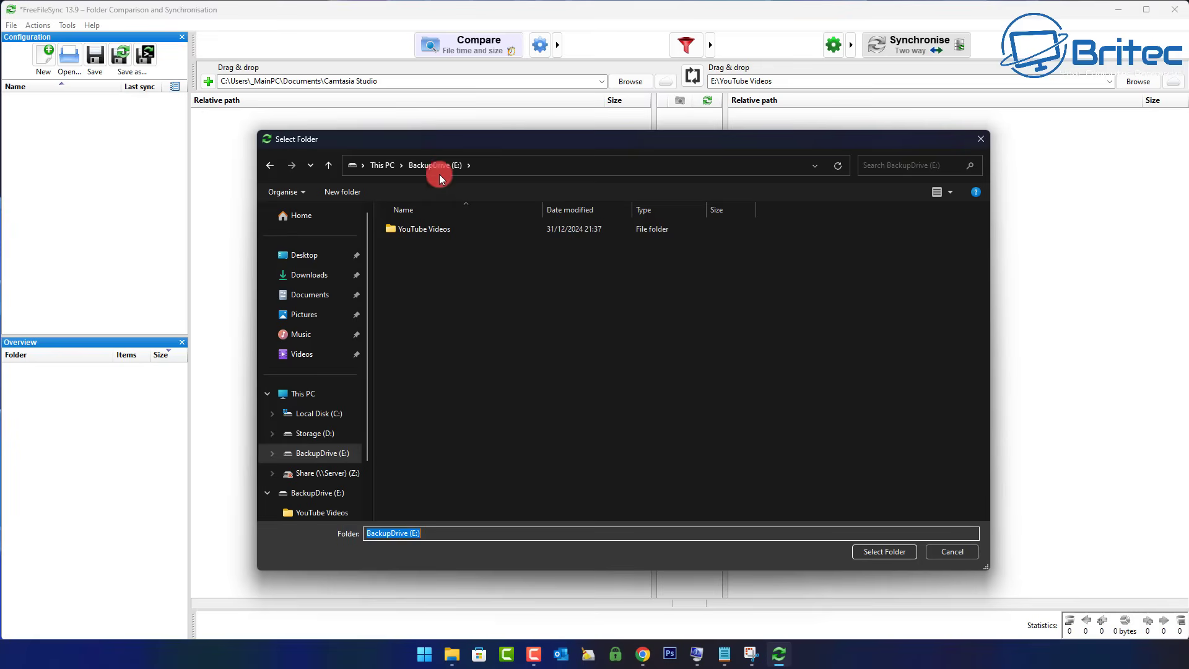
{"action": "right_click", "coordinate": [407, 264]}
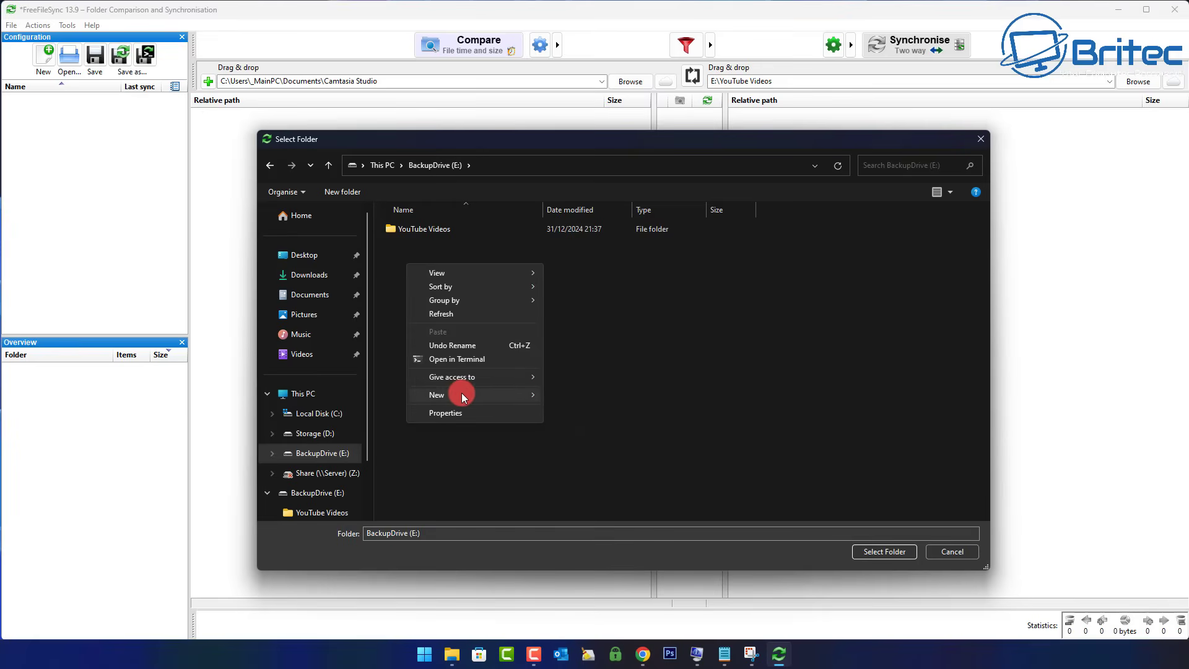
{"action": "mouse_move", "coordinate": [524, 403]}
{"action": "left_click", "coordinate": [574, 398]}
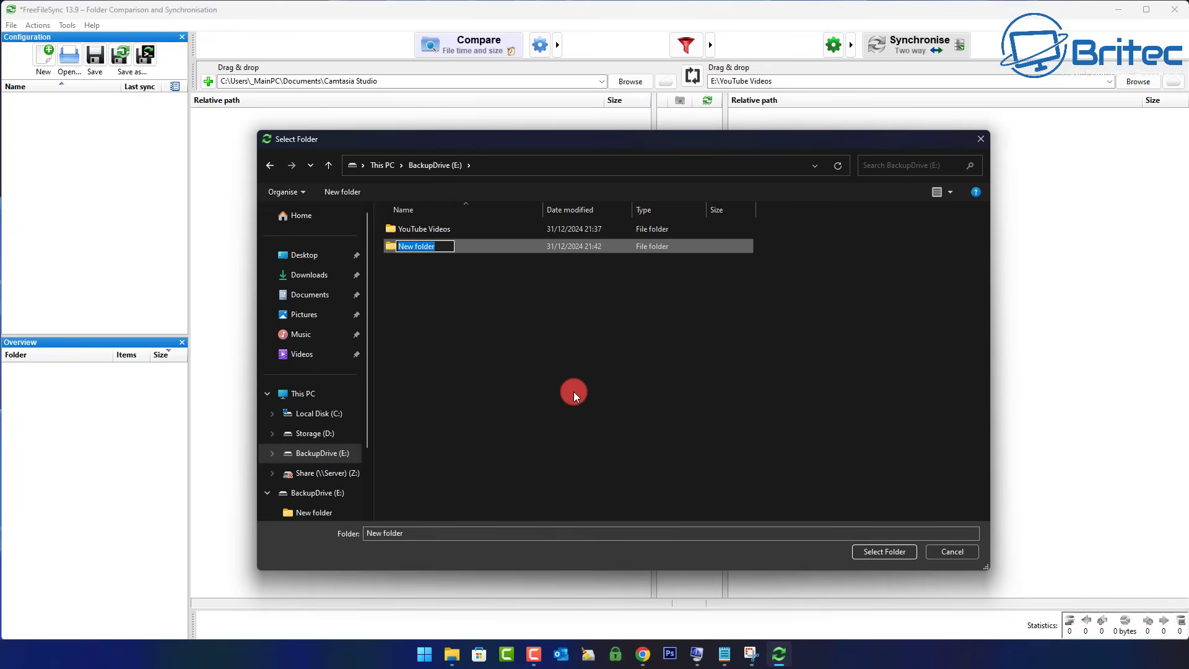
{"action": "type", "text": "Logs"}
{"action": "left_click", "coordinate": [499, 398]}
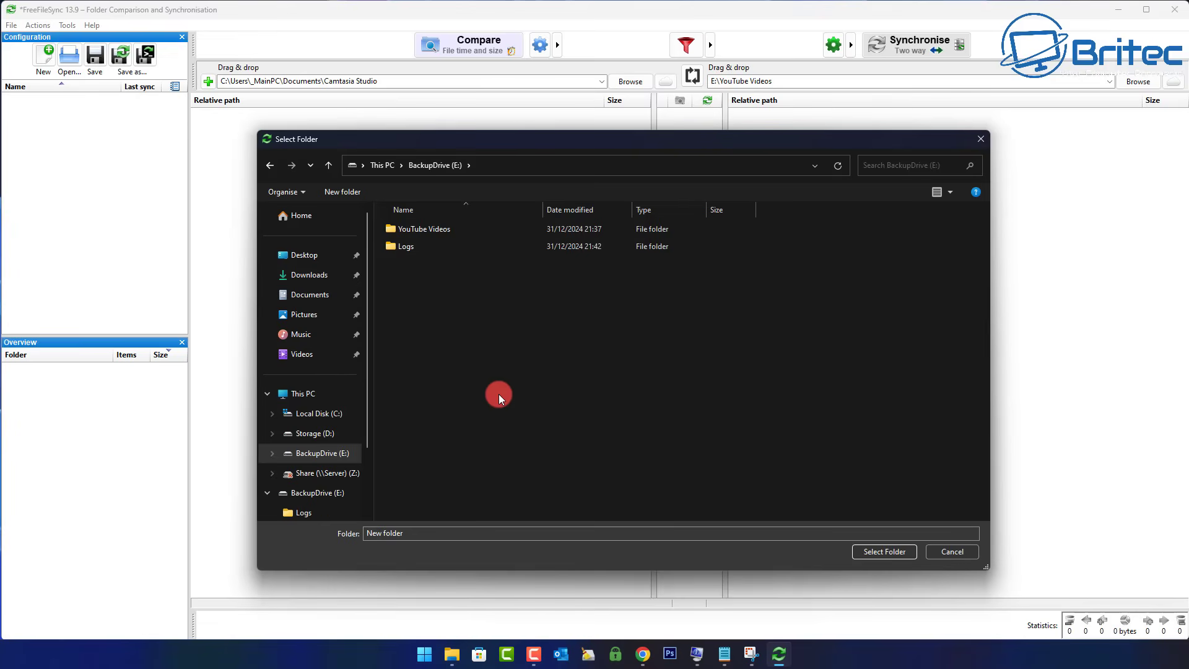
{"action": "left_click", "coordinate": [415, 252]}
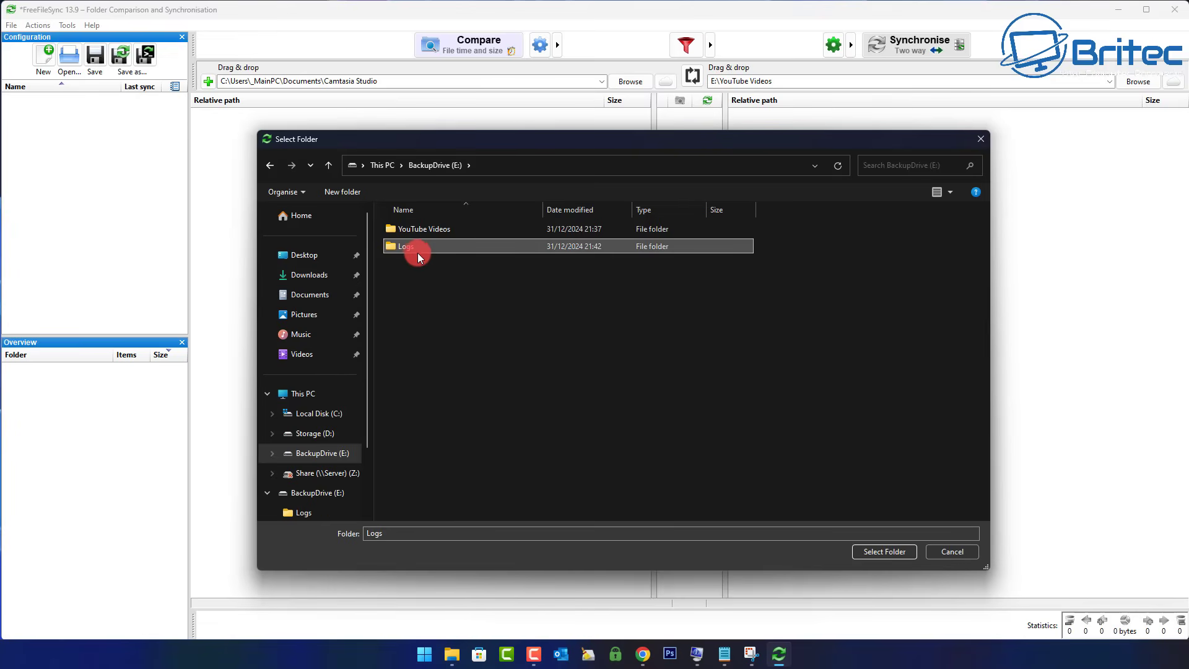
{"action": "left_click", "coordinate": [897, 552]}
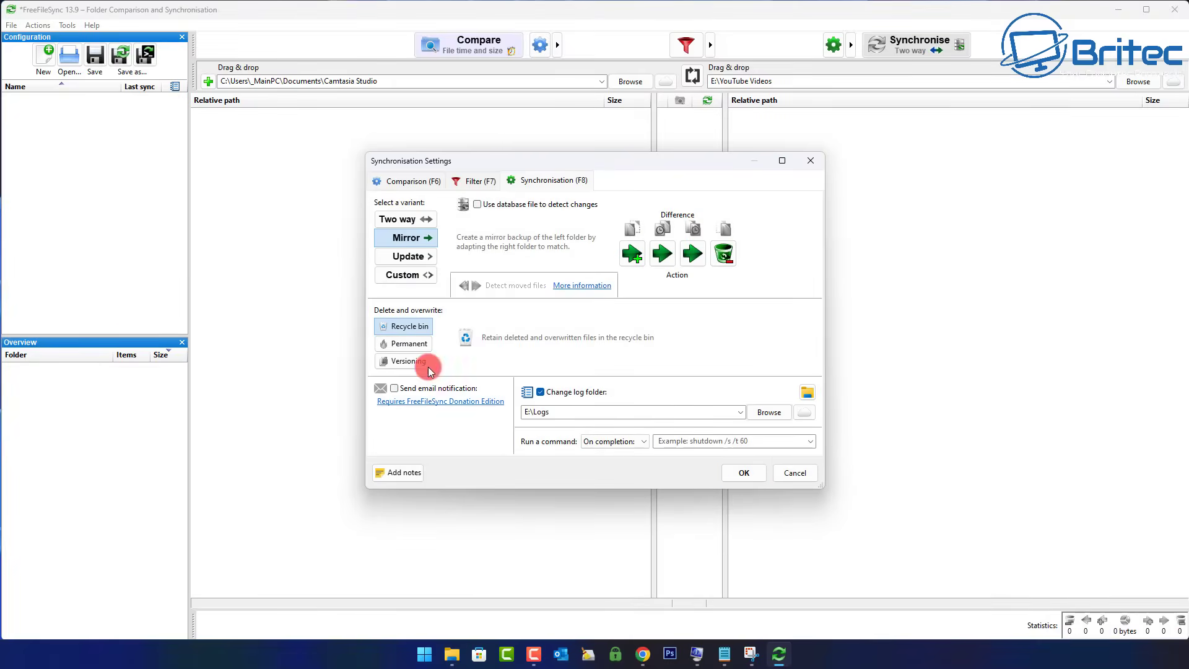
{"action": "left_click", "coordinate": [1090, 127]}
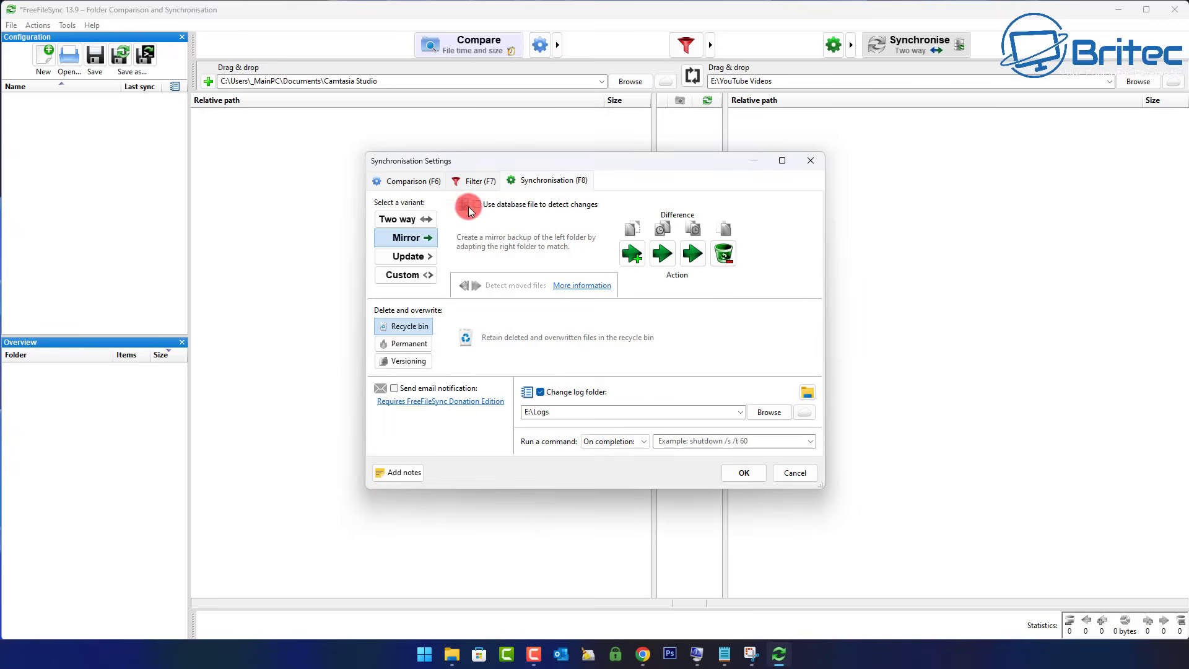
Check the include and exclude filter rules, enable Ignore errors in the comparison settings, and apply the synchronisation settings.
{"action": "left_click", "coordinate": [470, 182]}
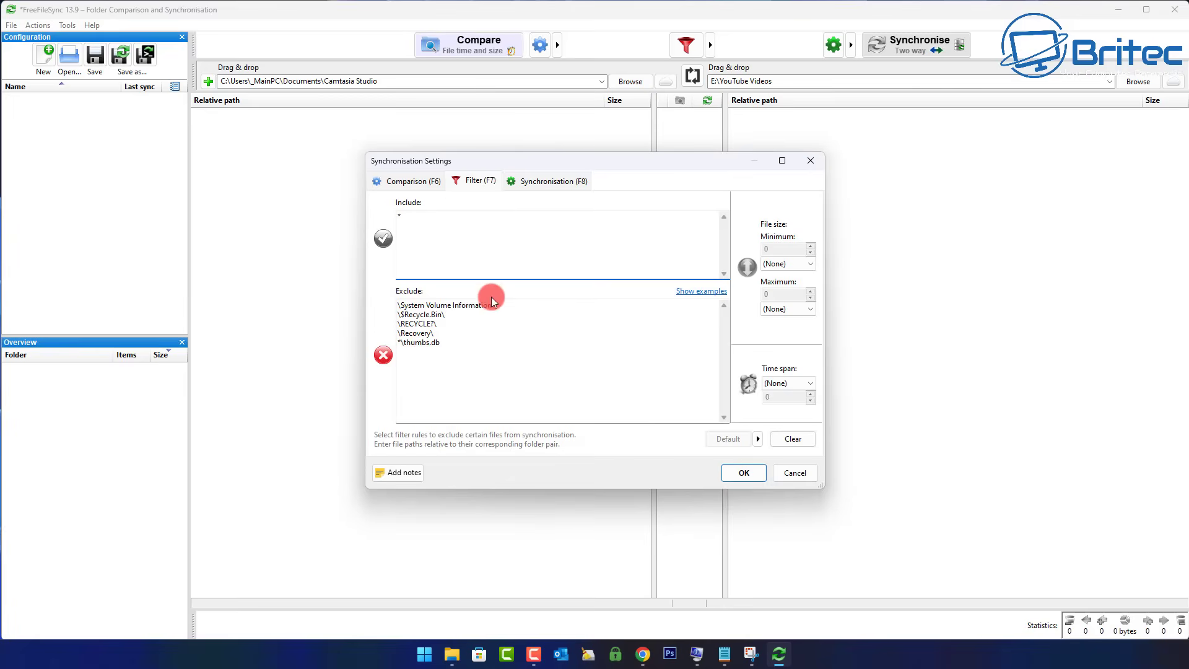
{"action": "left_click", "coordinate": [433, 214]}
{"action": "type", "text": "*"}
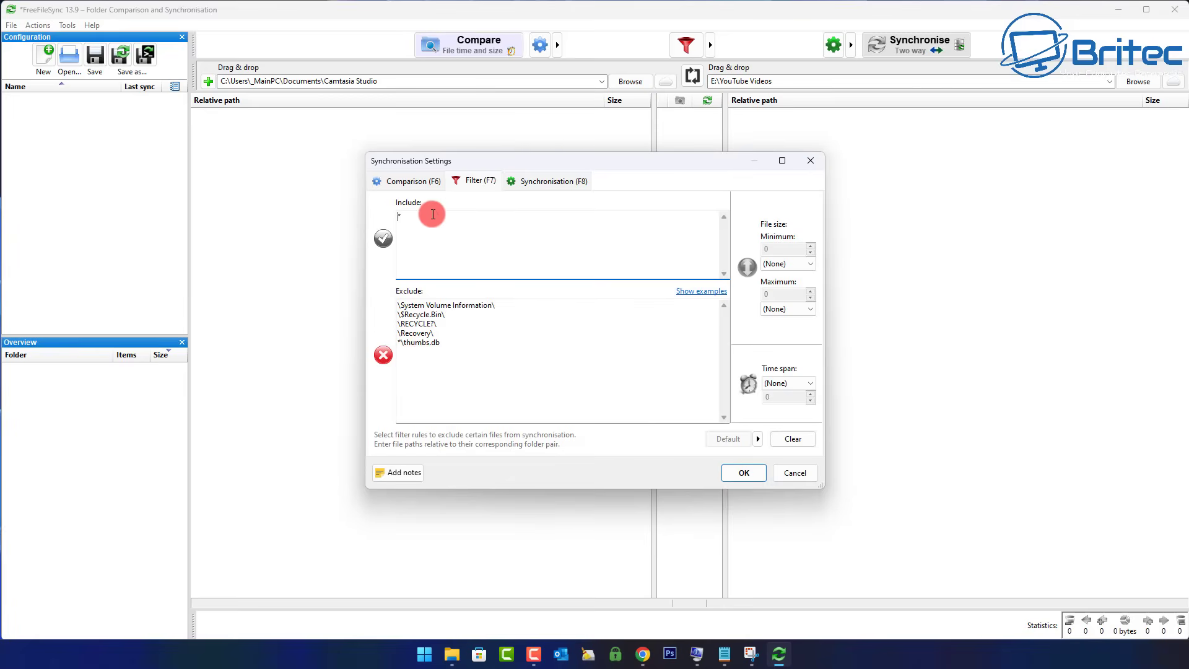
{"action": "left_click", "coordinate": [417, 354]}
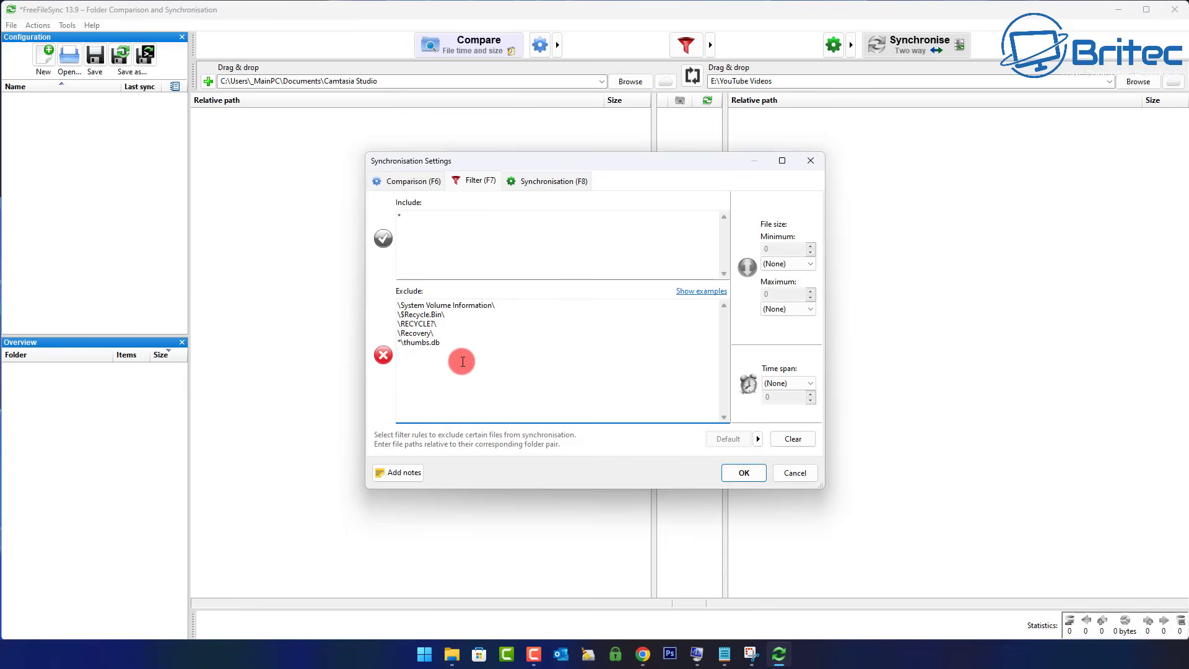
{"action": "left_click", "coordinate": [423, 188]}
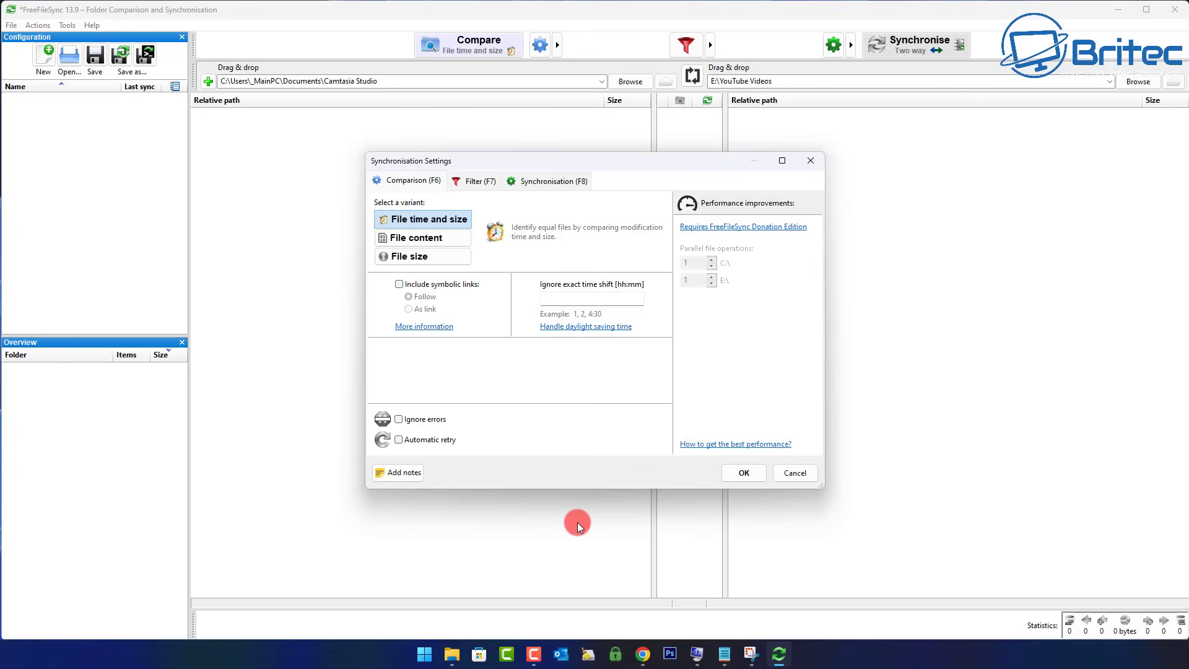
{"action": "left_click", "coordinate": [398, 420]}
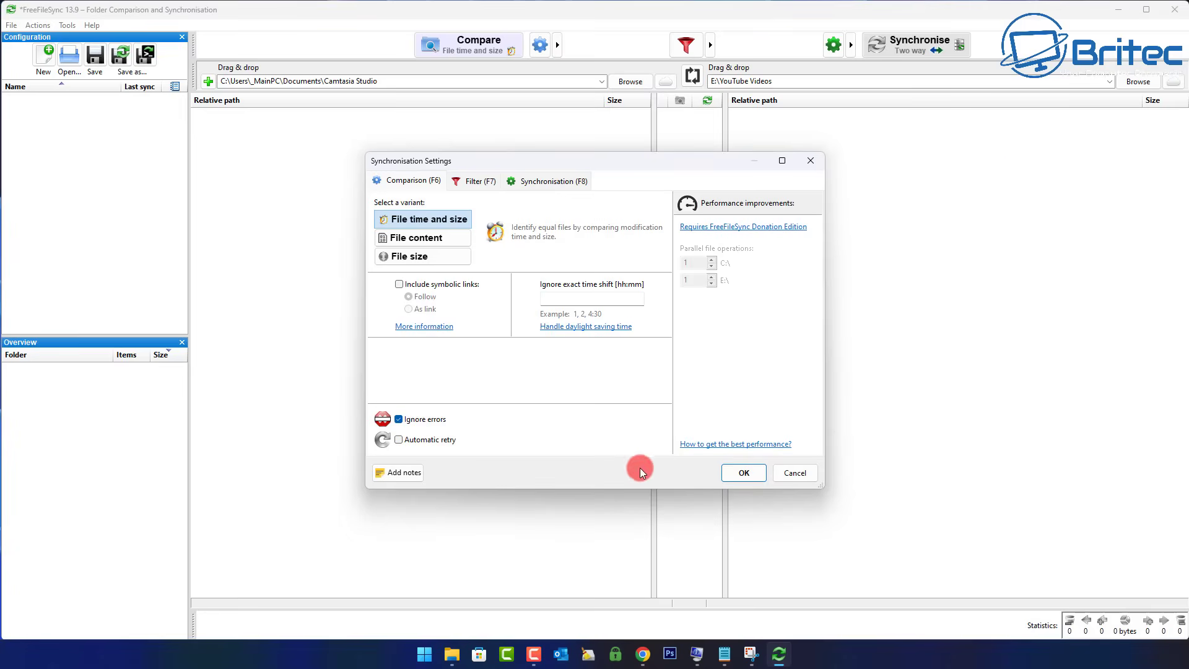
{"action": "left_click", "coordinate": [745, 472]}
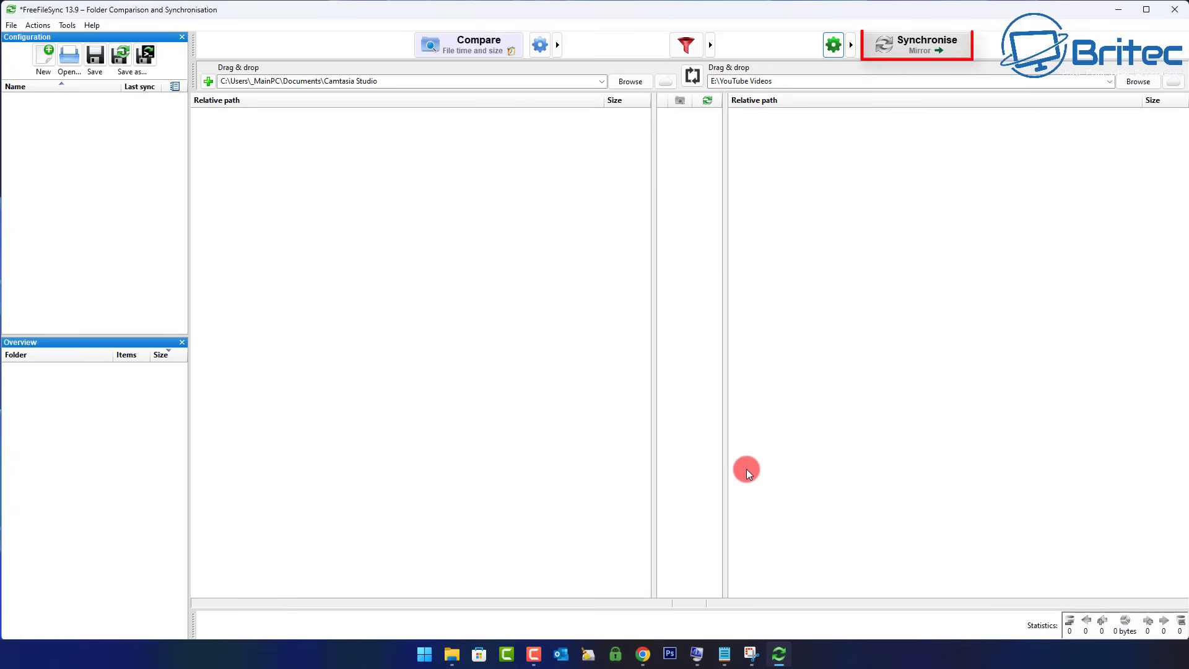
Run the Mirror synchronisation from Camtasia Studio to E:\YouTube Videos and dismiss the results once it completes.
{"action": "left_click", "coordinate": [934, 53]}
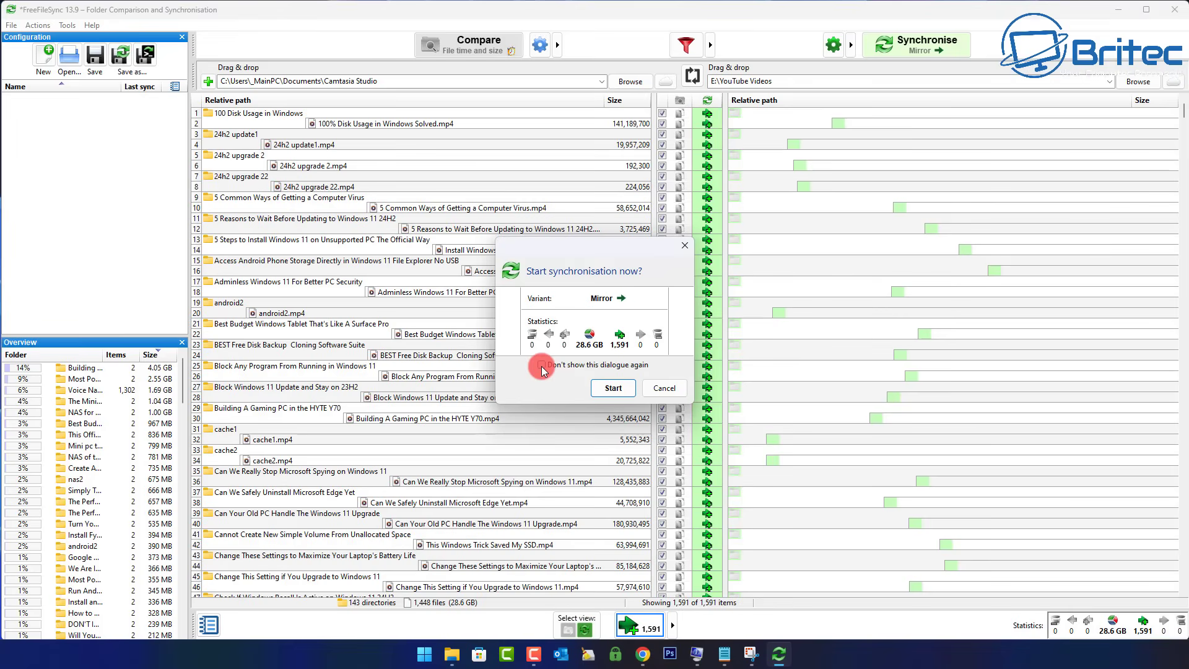
{"action": "left_click", "coordinate": [611, 389]}
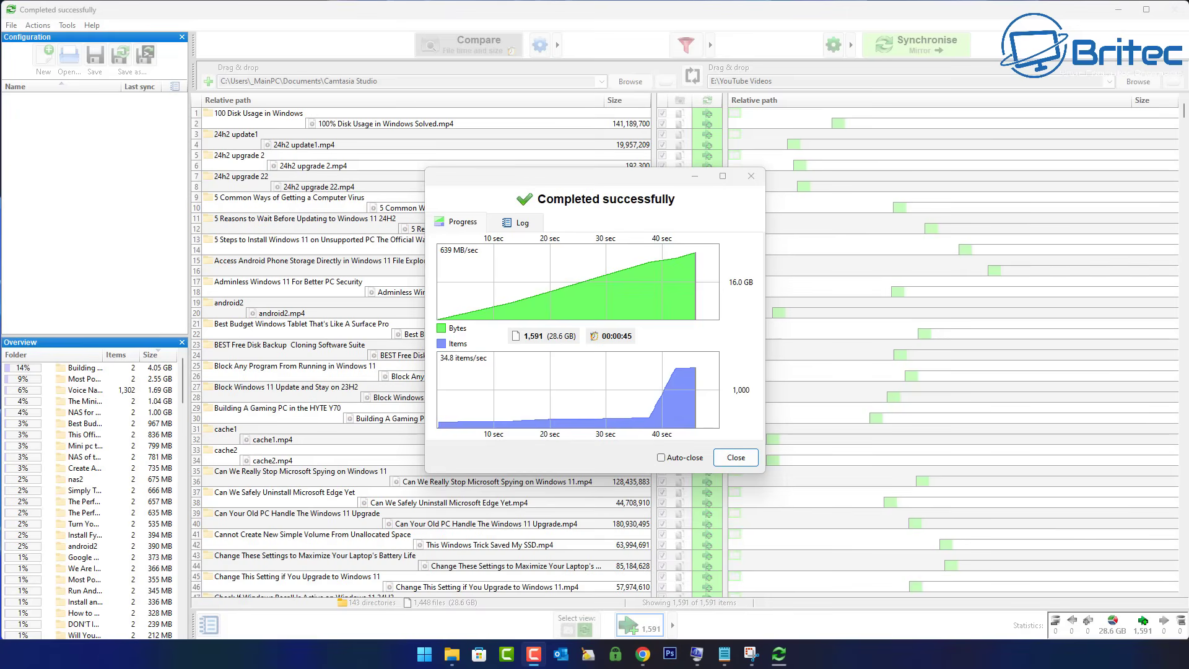
{"action": "left_click", "coordinate": [1039, 6]}
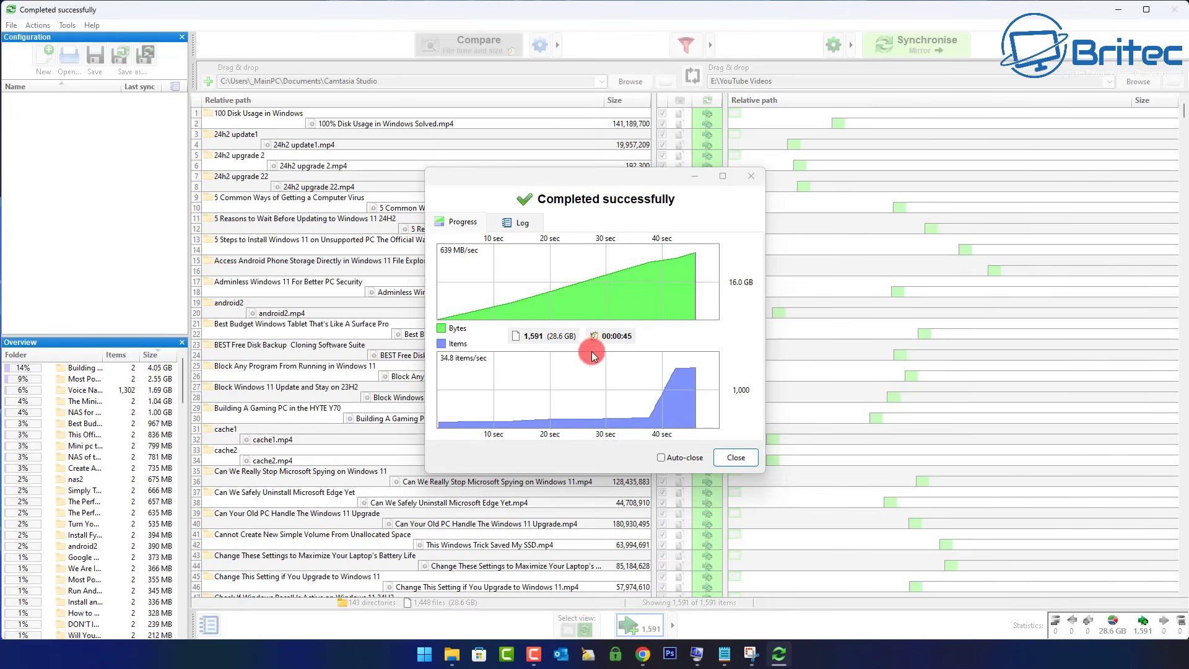
{"action": "left_click", "coordinate": [737, 460]}
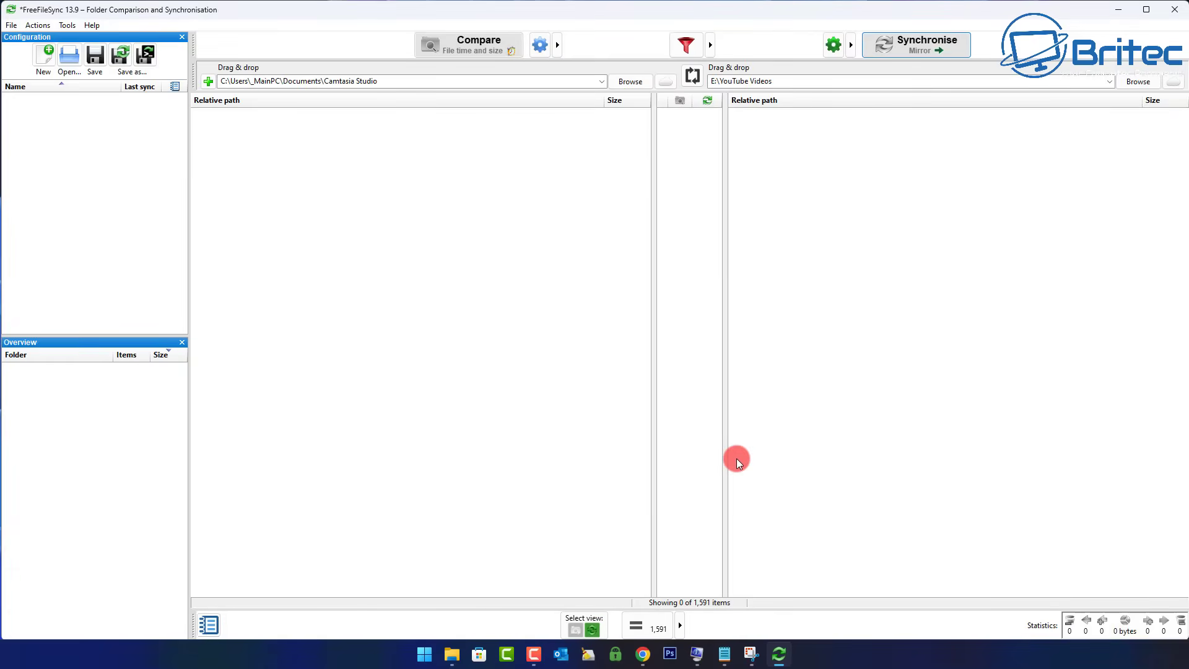
Switch to File Explorer and inspect the contents of the YouTube Videos folder on BackupDrive (E:).
{"action": "left_click", "coordinate": [1118, 11]}
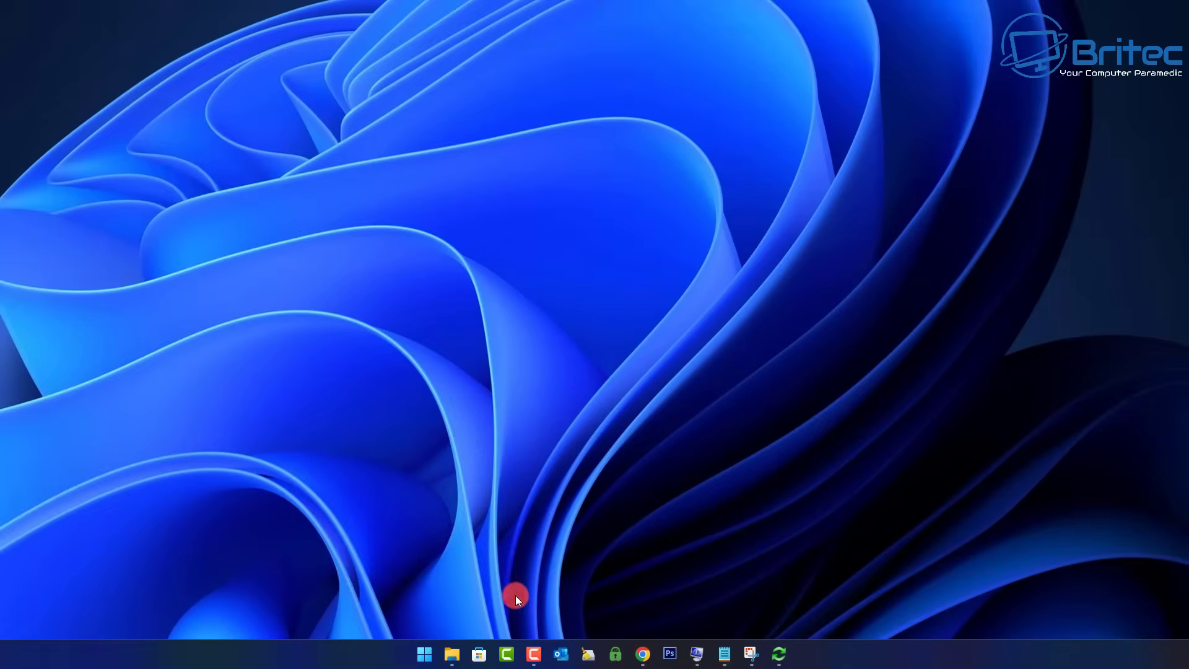
{"action": "right_click", "coordinate": [451, 651]}
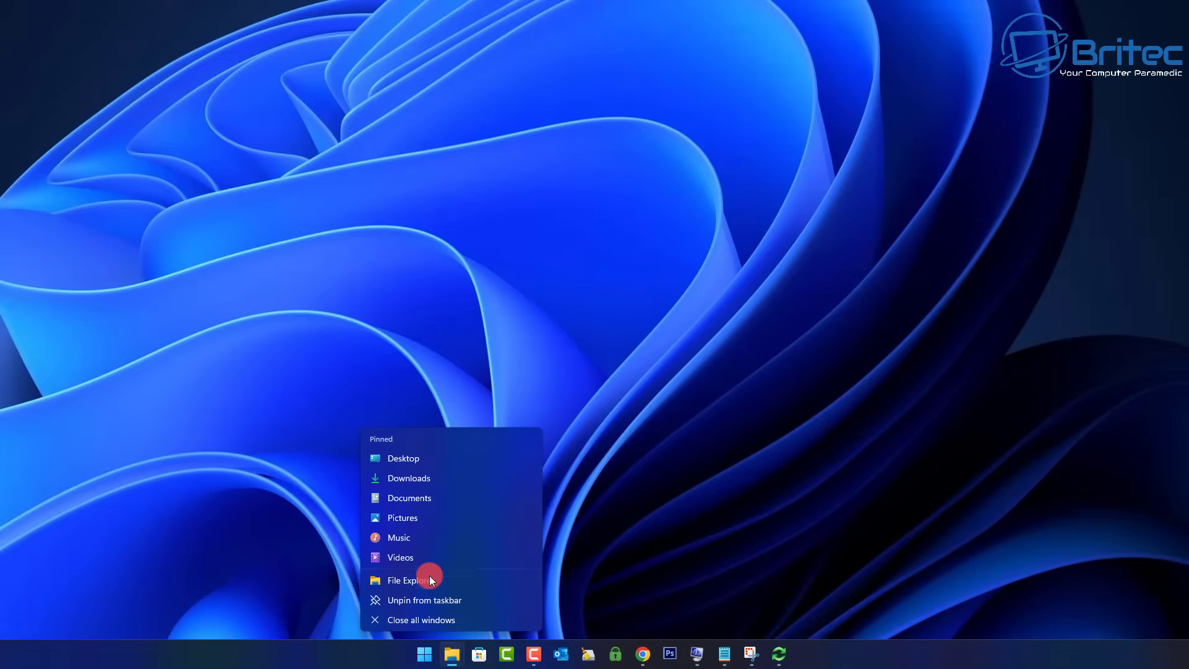
{"action": "left_click", "coordinate": [429, 580]}
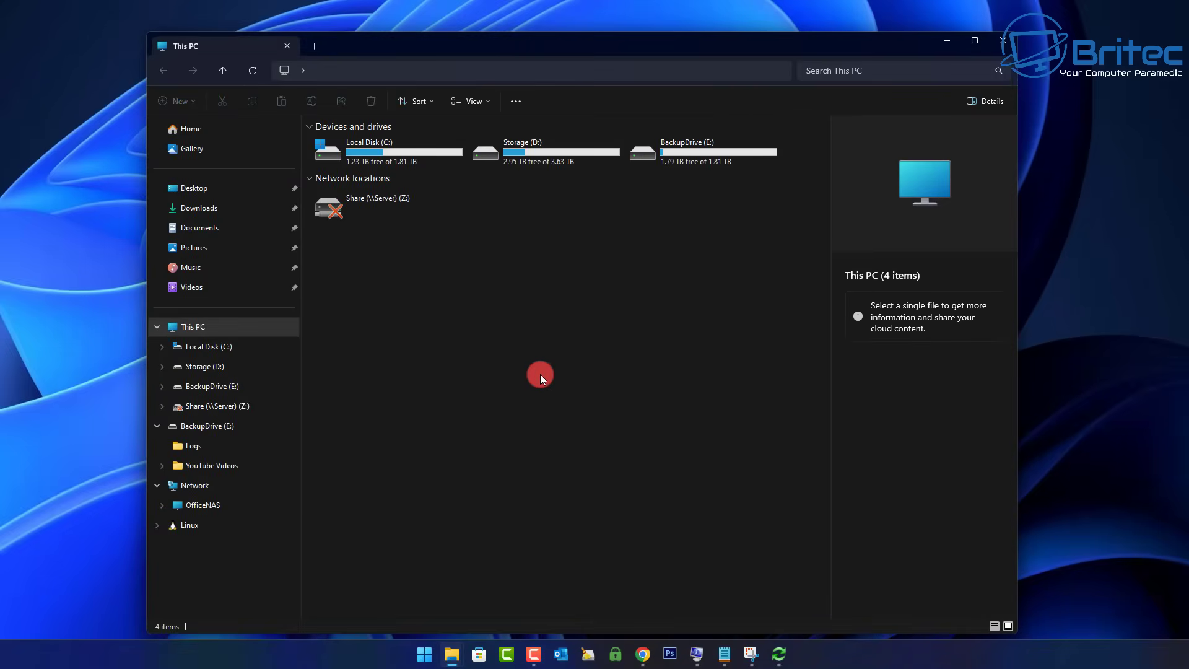
{"action": "double_click", "coordinate": [695, 152]}
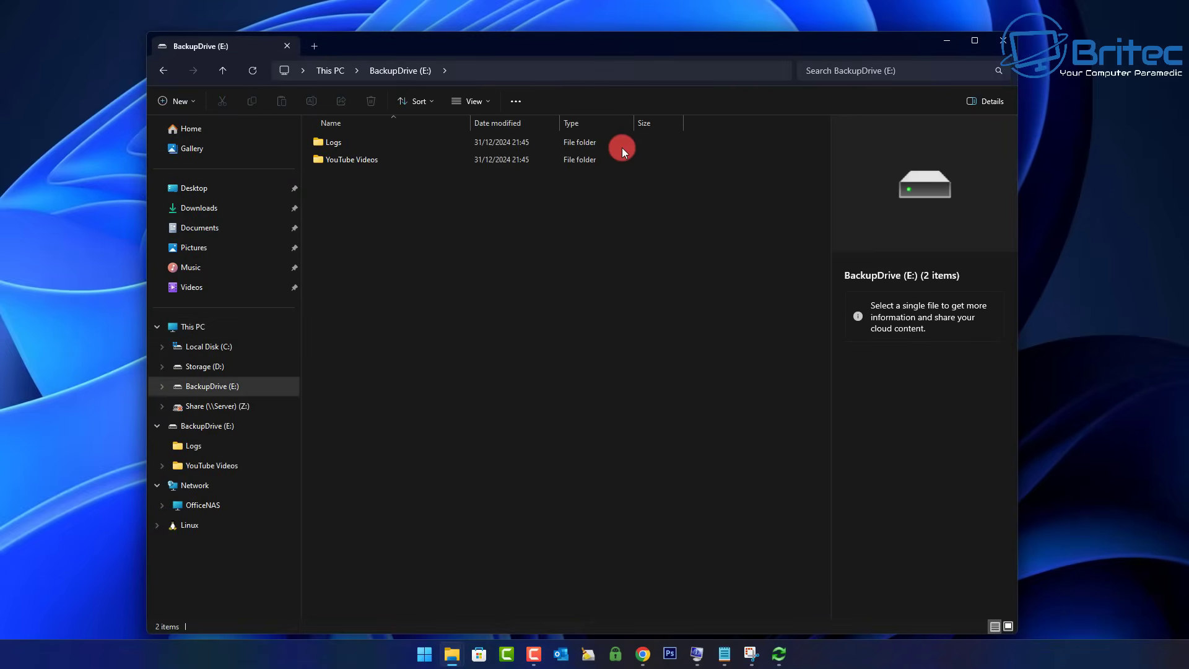
{"action": "double_click", "coordinate": [366, 162]}
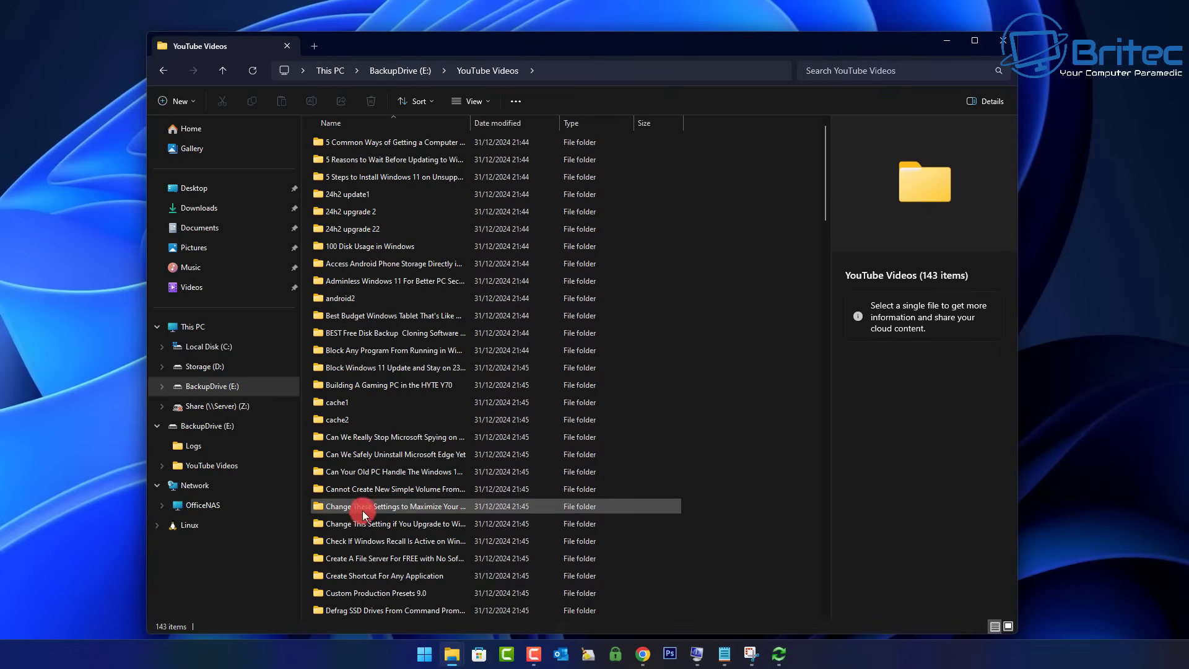
{"action": "left_click", "coordinate": [167, 70]}
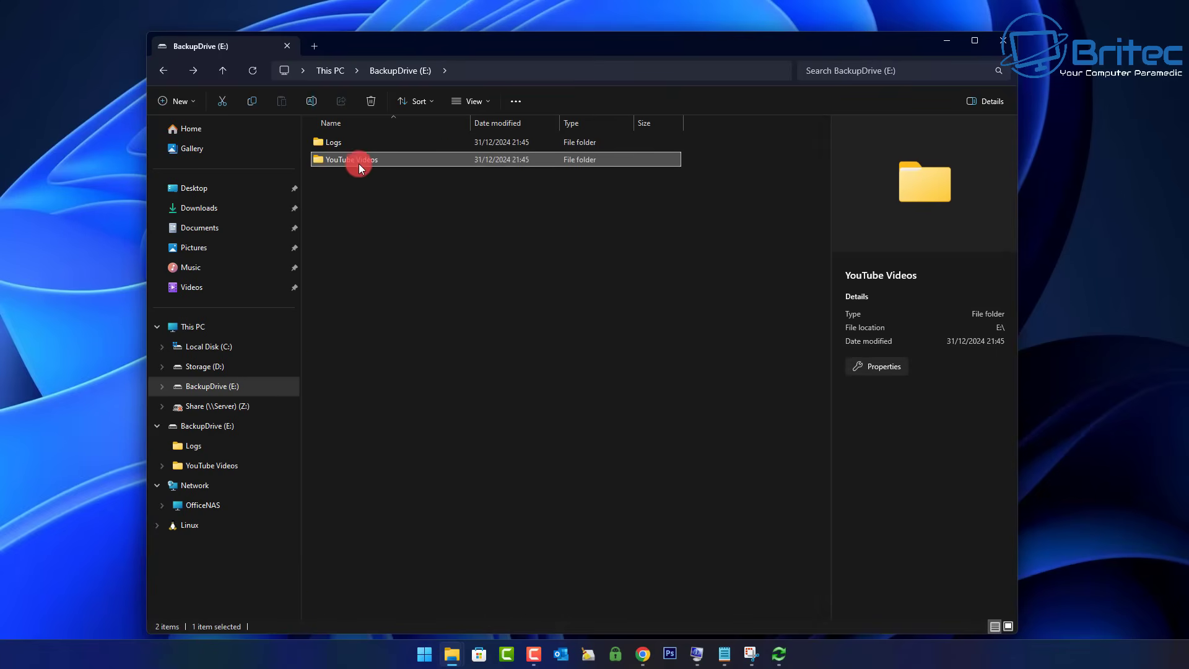
Check the properties of the YouTube Videos folder and look for the synchronisation log in the Logs folder.
{"action": "right_click", "coordinate": [359, 159]}
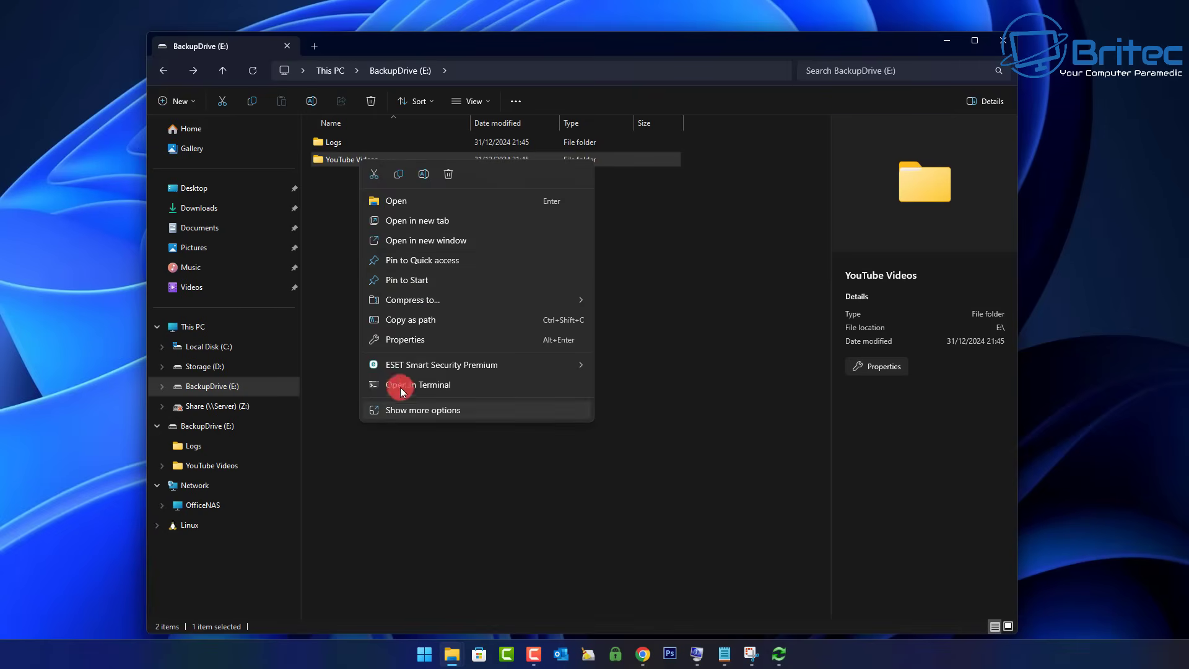
{"action": "left_click", "coordinate": [406, 340]}
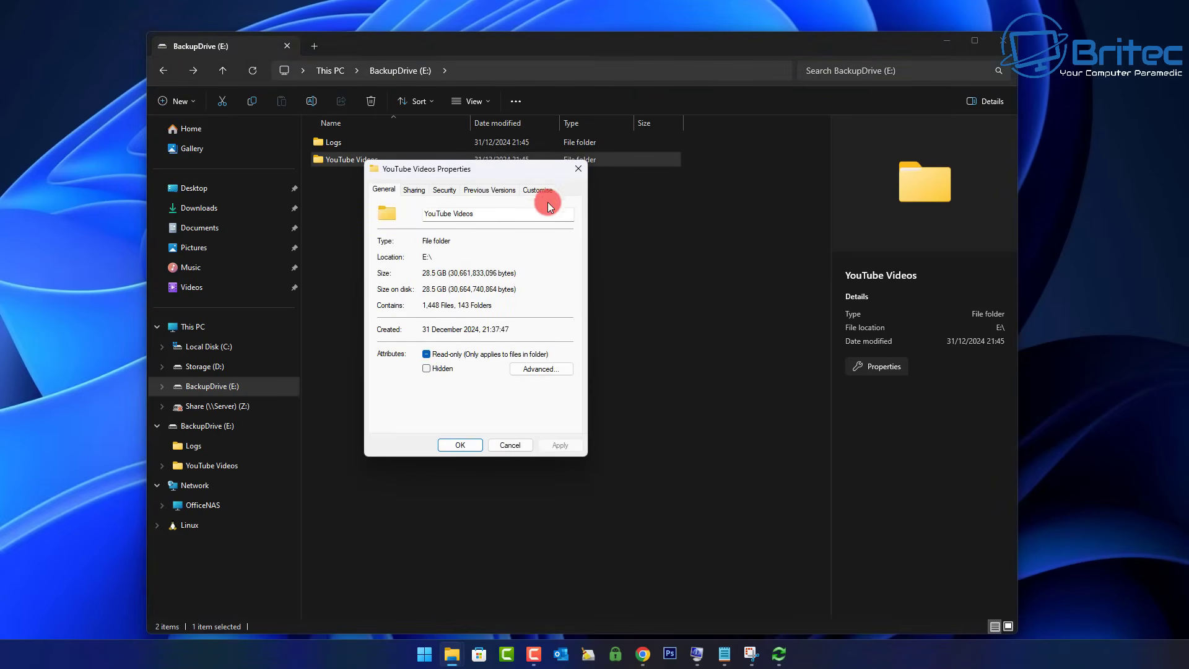
{"action": "left_click", "coordinate": [580, 170]}
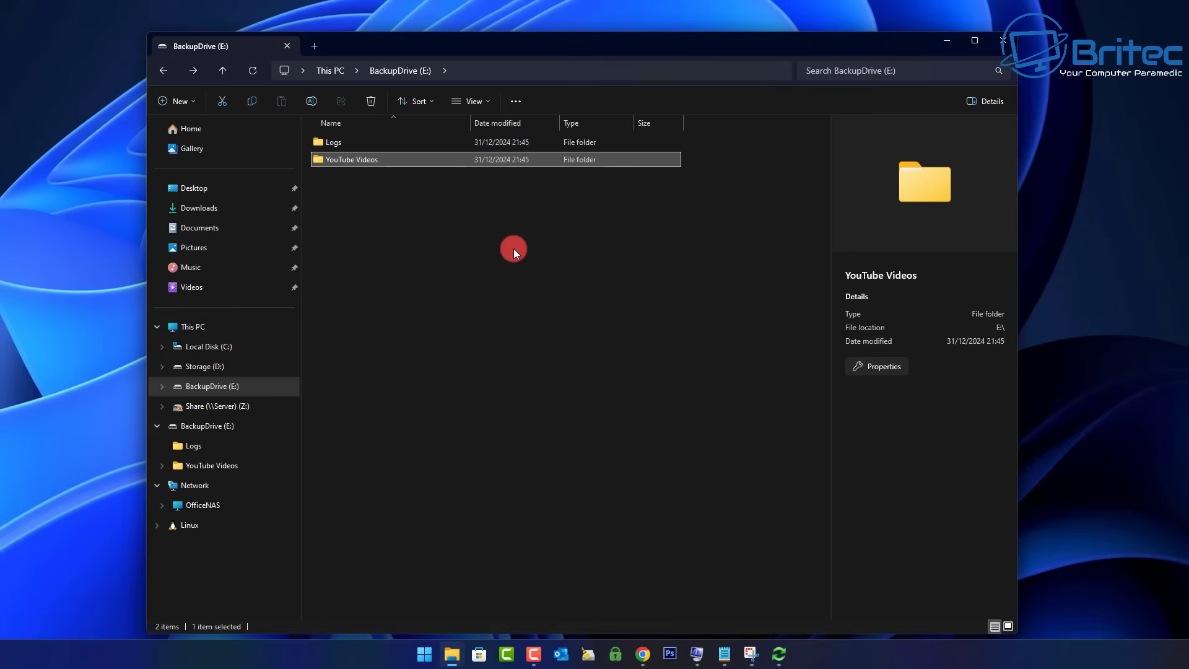
{"action": "double_click", "coordinate": [374, 142]}
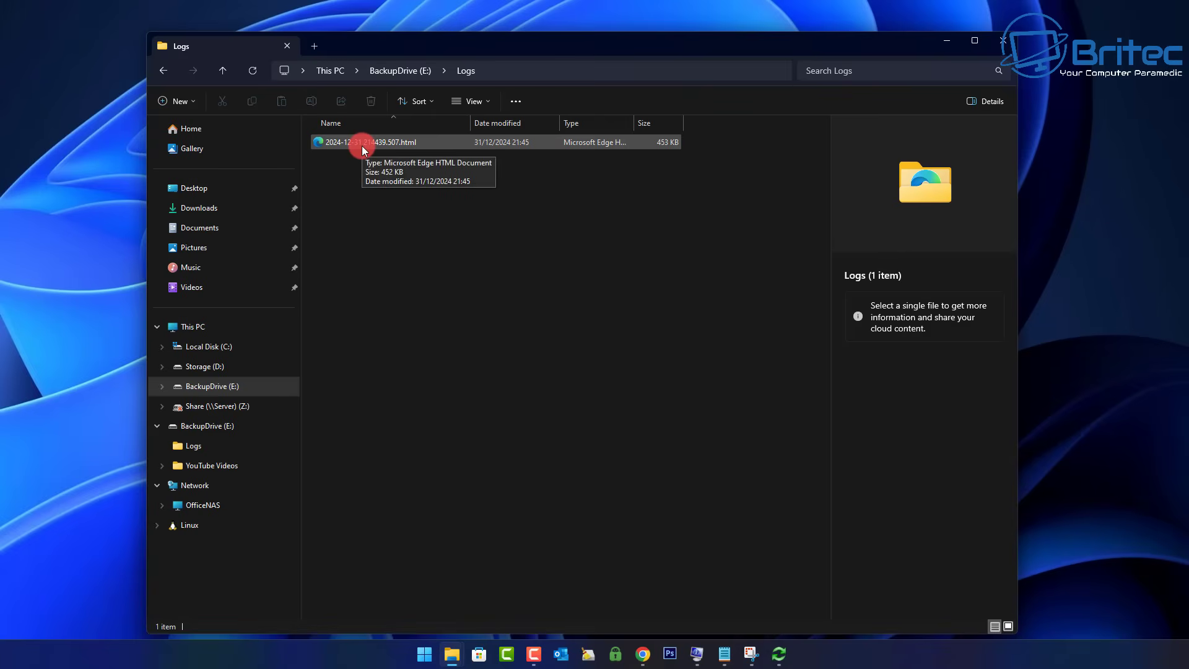
{"action": "left_click", "coordinate": [169, 69]}
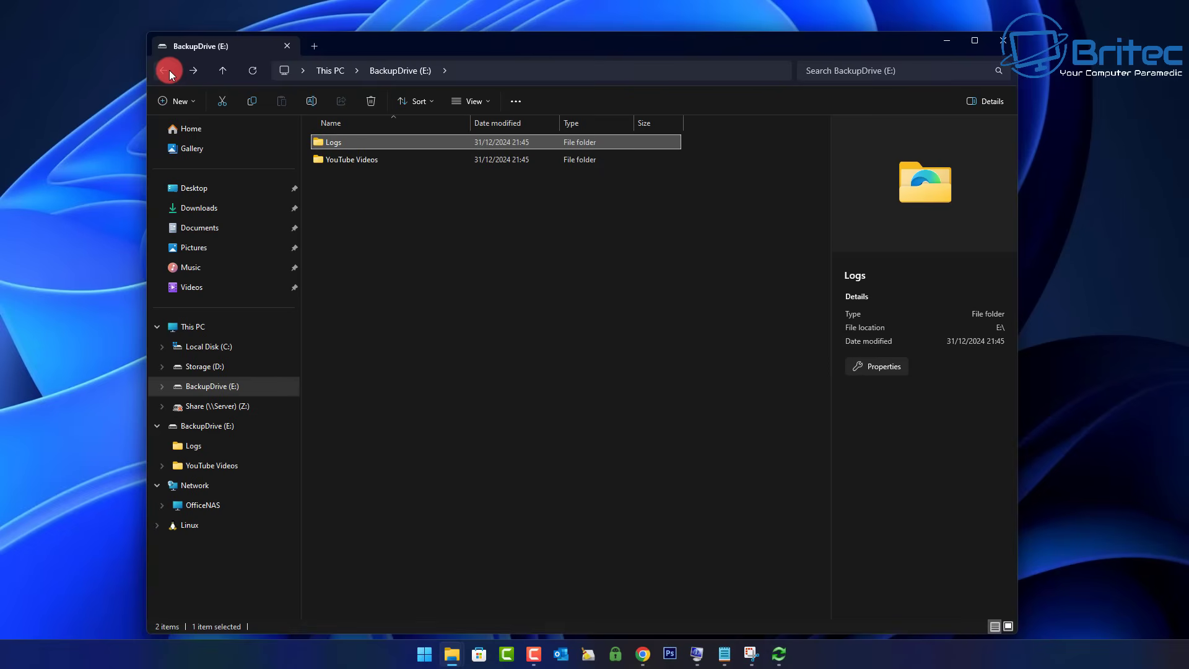
Create a folder named Scripts on BackupDrive (E:) and close File Explorer.
{"action": "left_click", "coordinate": [368, 214]}
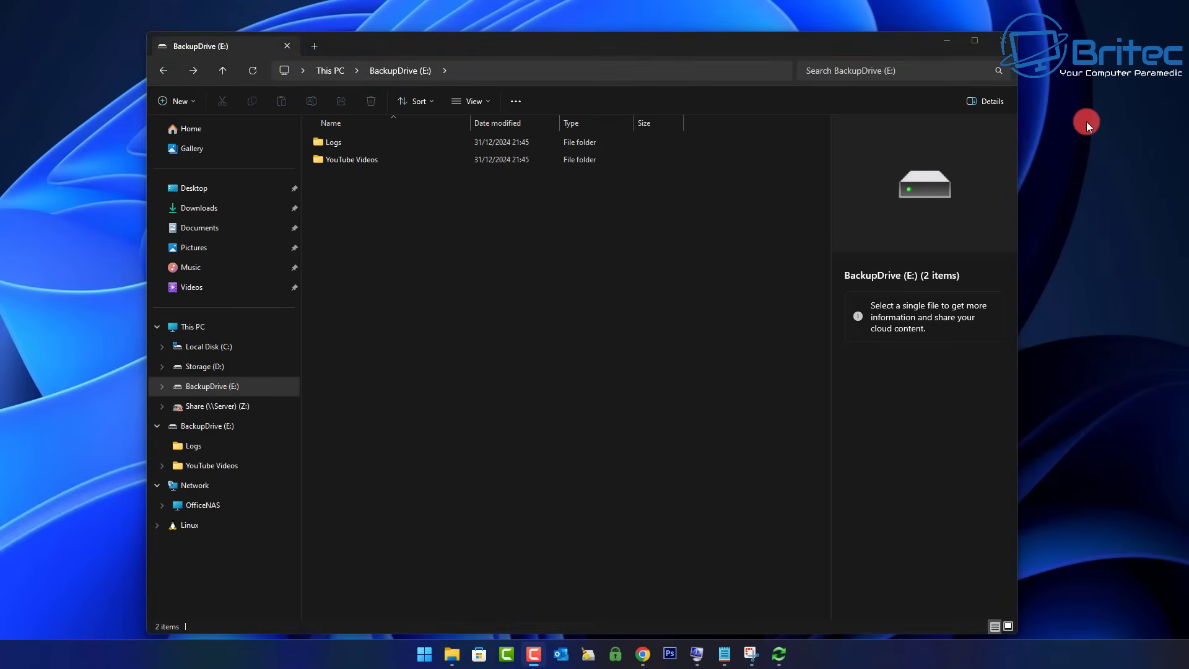
{"action": "right_click", "coordinate": [332, 188]}
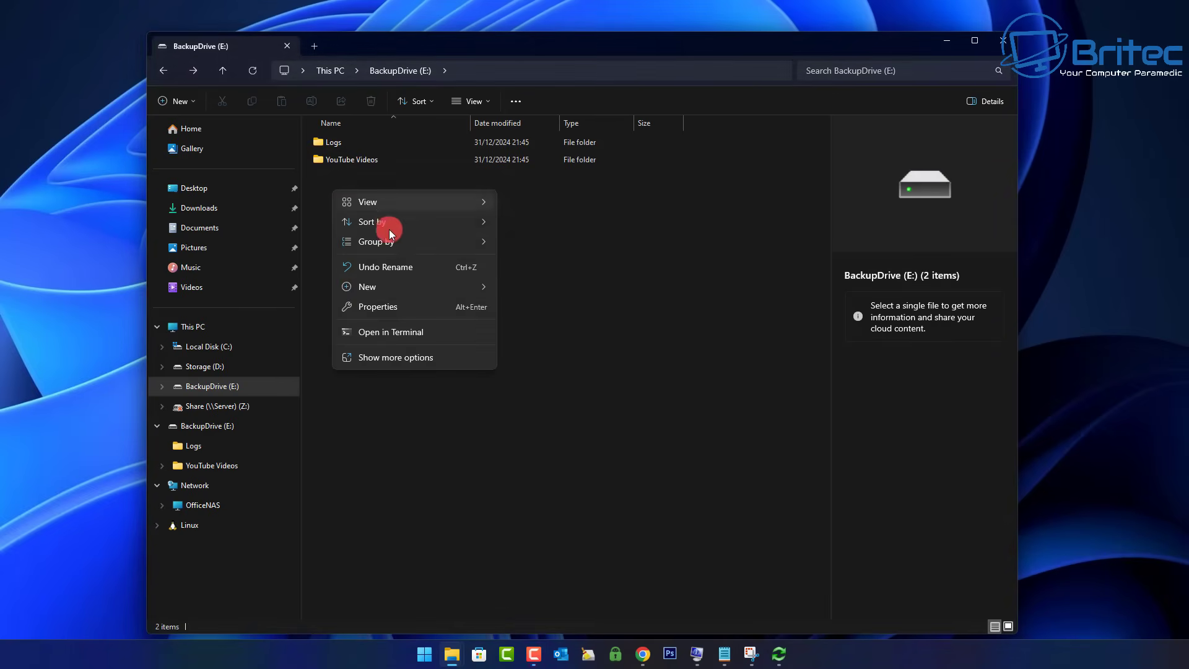
{"action": "mouse_move", "coordinate": [380, 296]}
{"action": "left_click", "coordinate": [532, 287]}
{"action": "type", "text": "Sc"}
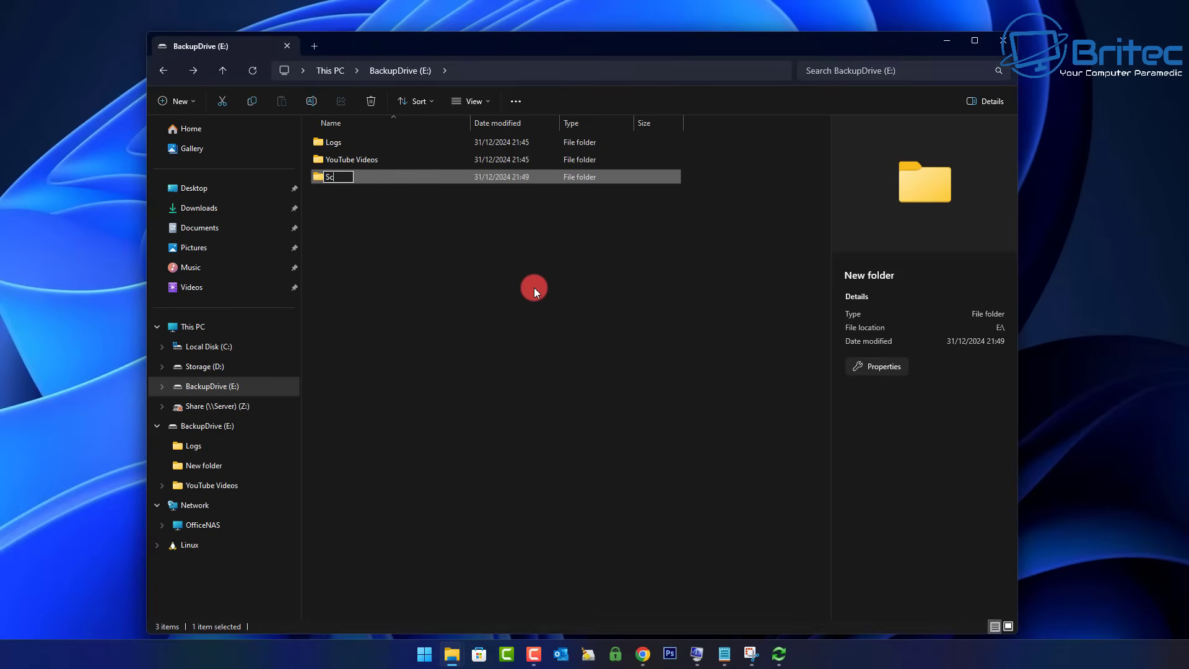
{"action": "type", "text": "ripts"}
{"action": "left_click", "coordinate": [369, 240]}
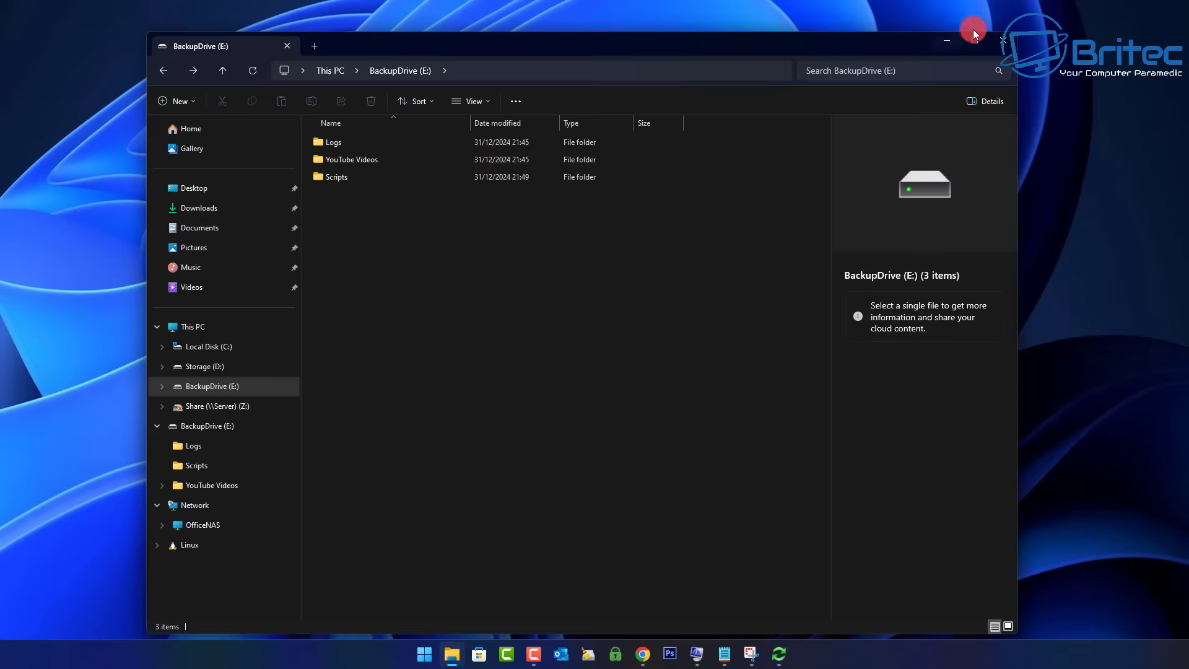
{"action": "left_click", "coordinate": [1004, 45]}
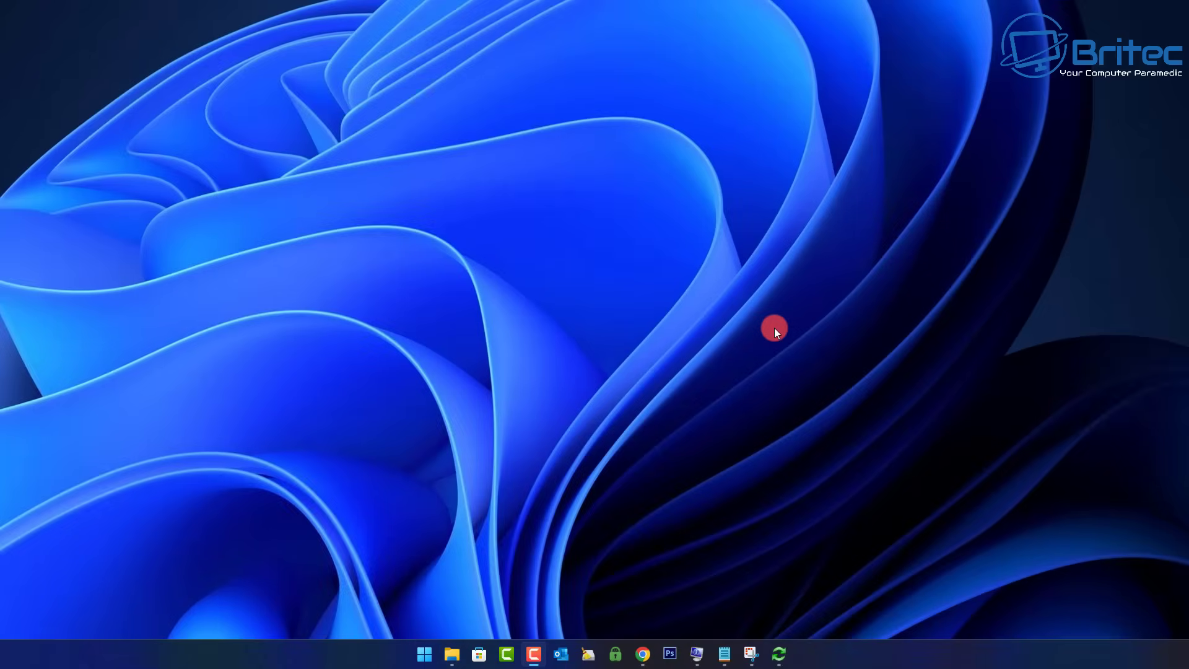
Return to FreeFileSync, start saving the synchronisation as a batch job, and enable Auto-close for its progress dialogue.
{"action": "left_click", "coordinate": [778, 657]}
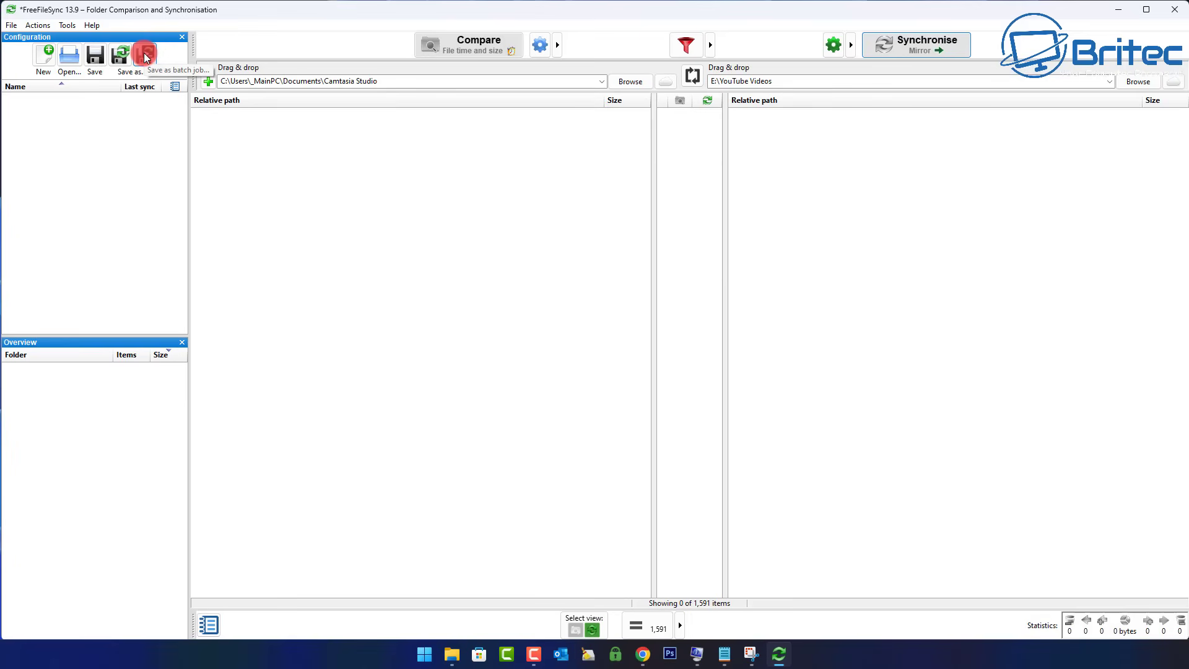
{"action": "left_click", "coordinate": [144, 55]}
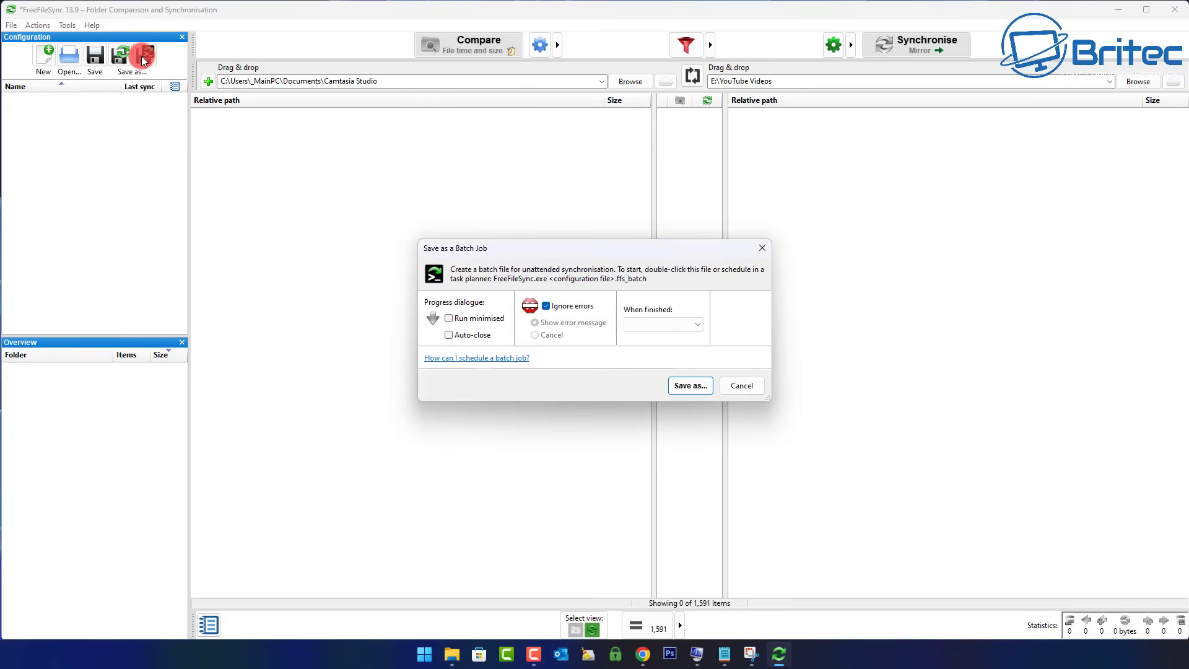
{"action": "left_click", "coordinate": [449, 339]}
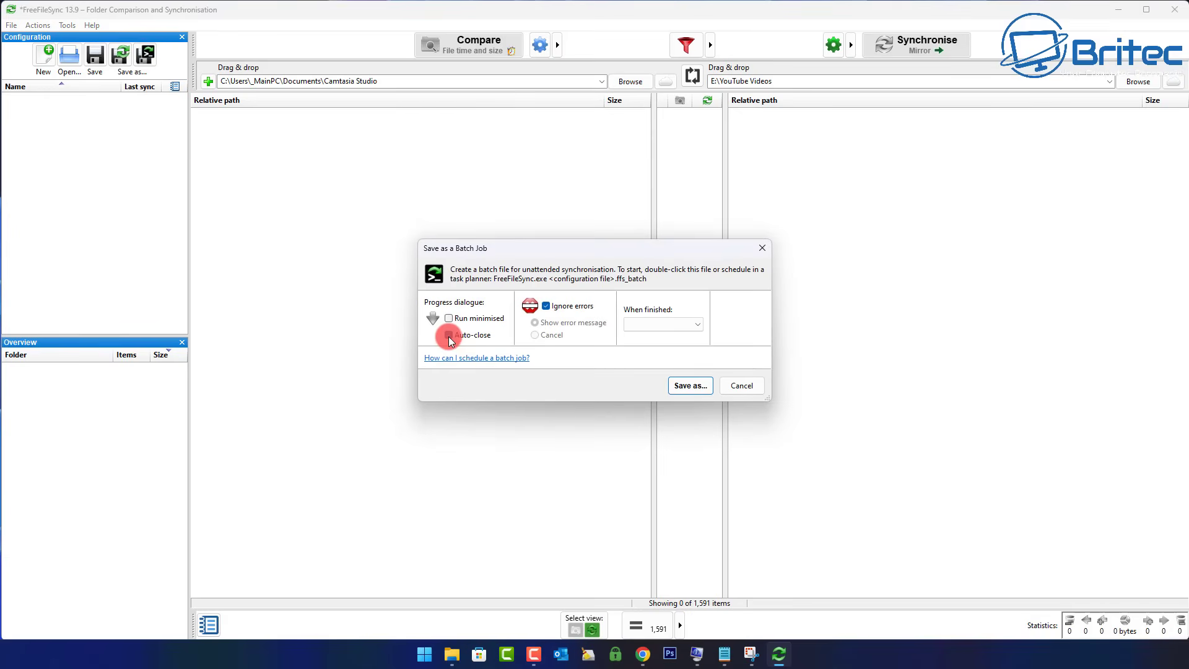
Save the batch job as BatchRun.ffs_batch in the Scripts folder on BackupDrive (E:).
{"action": "left_click", "coordinate": [690, 387]}
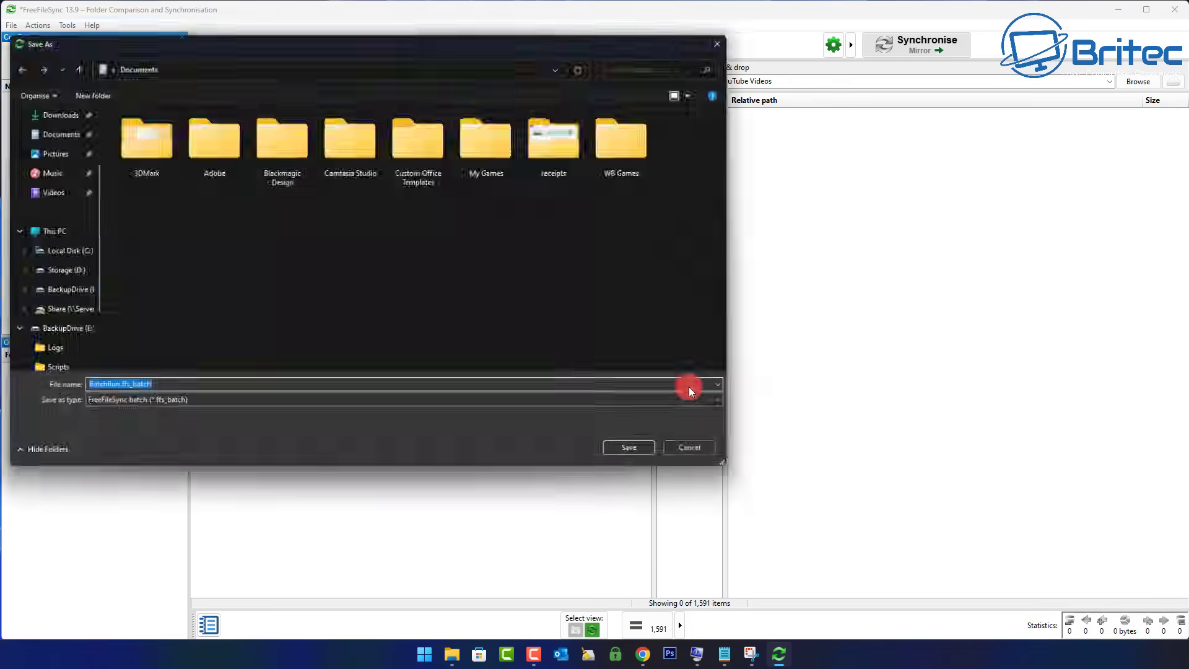
{"action": "left_click_drag", "start_coordinate": [393, 32], "coordinate": [599, 108]}
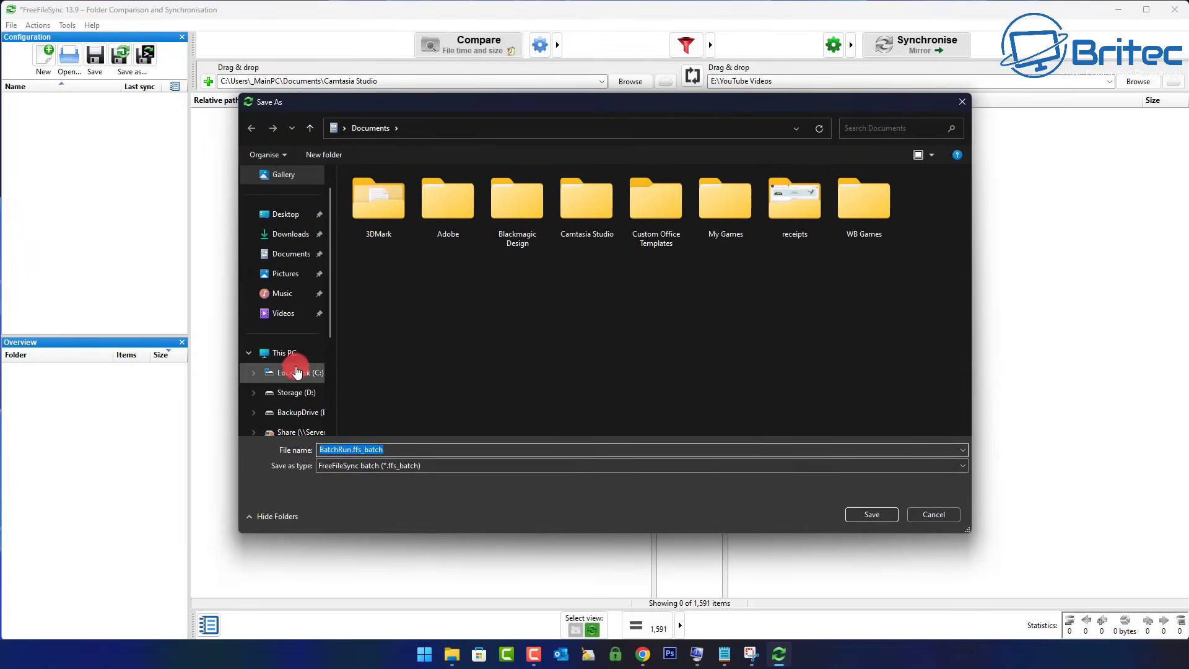
{"action": "left_click", "coordinate": [297, 413]}
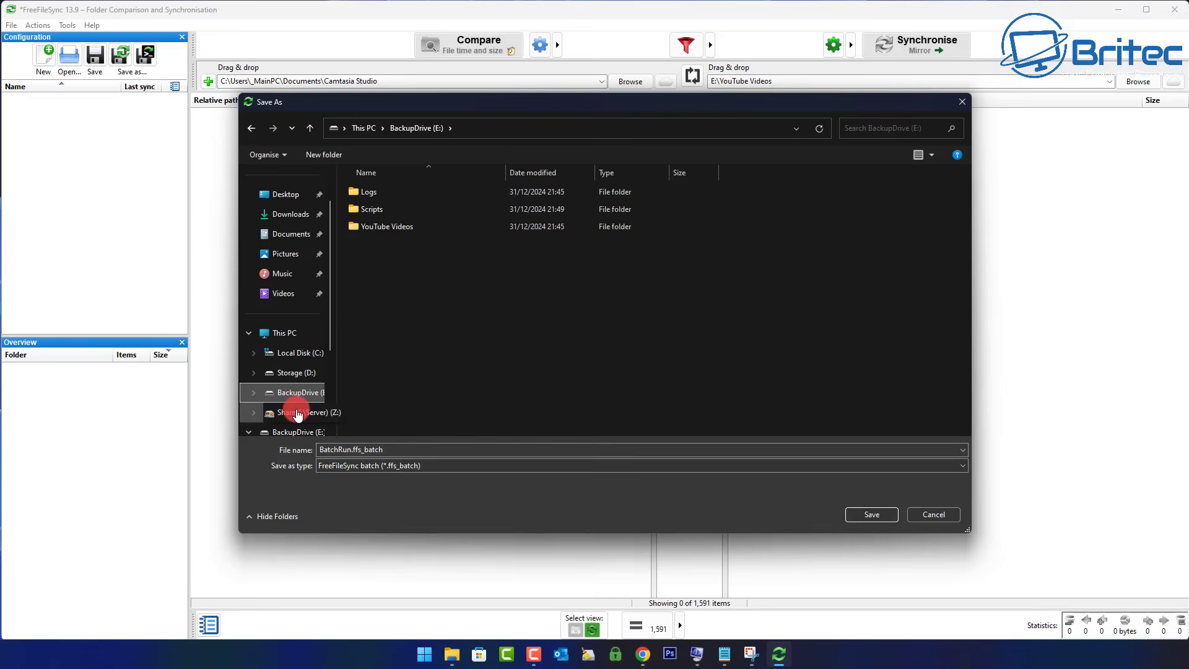
{"action": "left_click", "coordinate": [375, 214]}
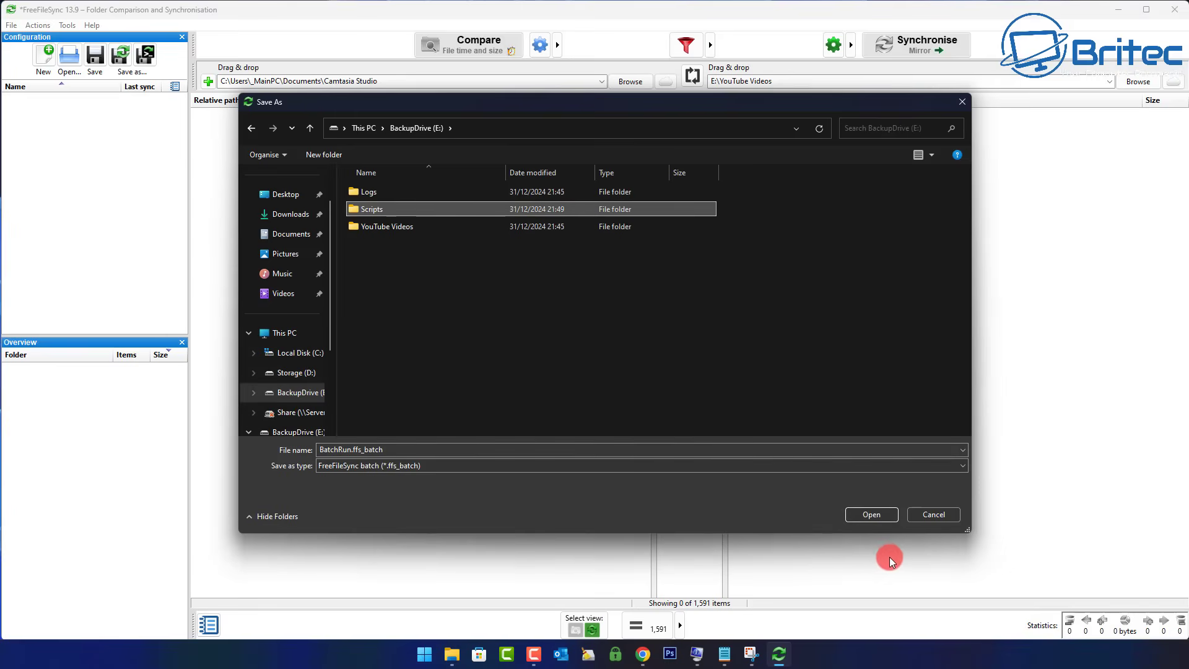
{"action": "left_click", "coordinate": [879, 515]}
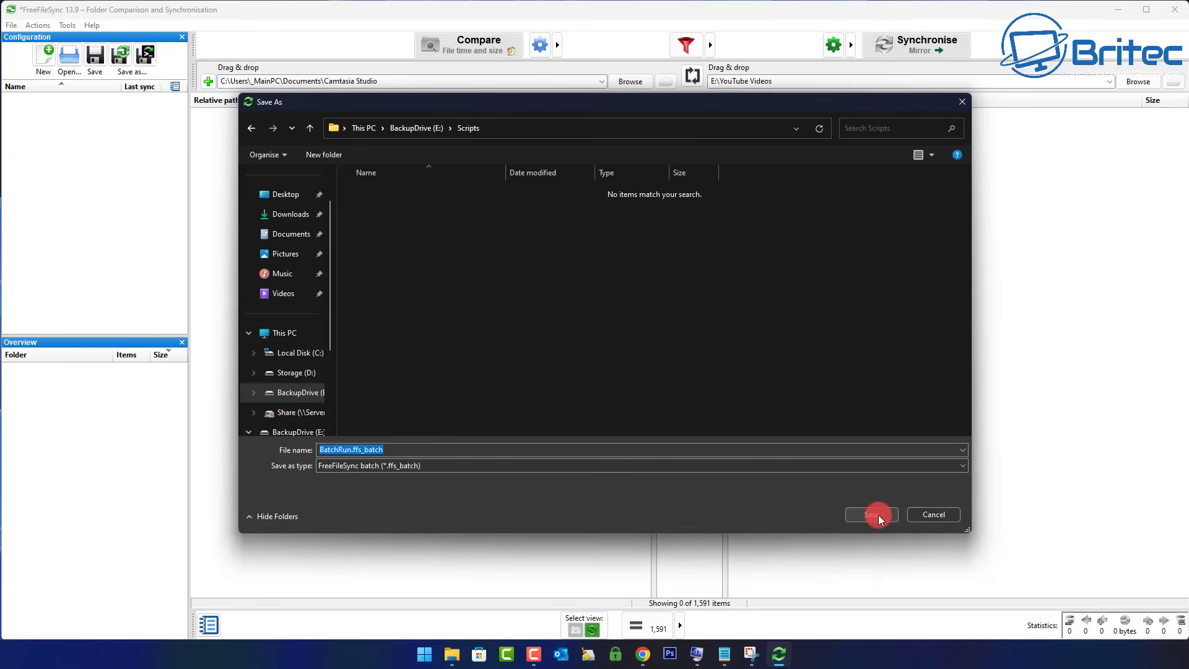
{"action": "left_click", "coordinate": [879, 515]}
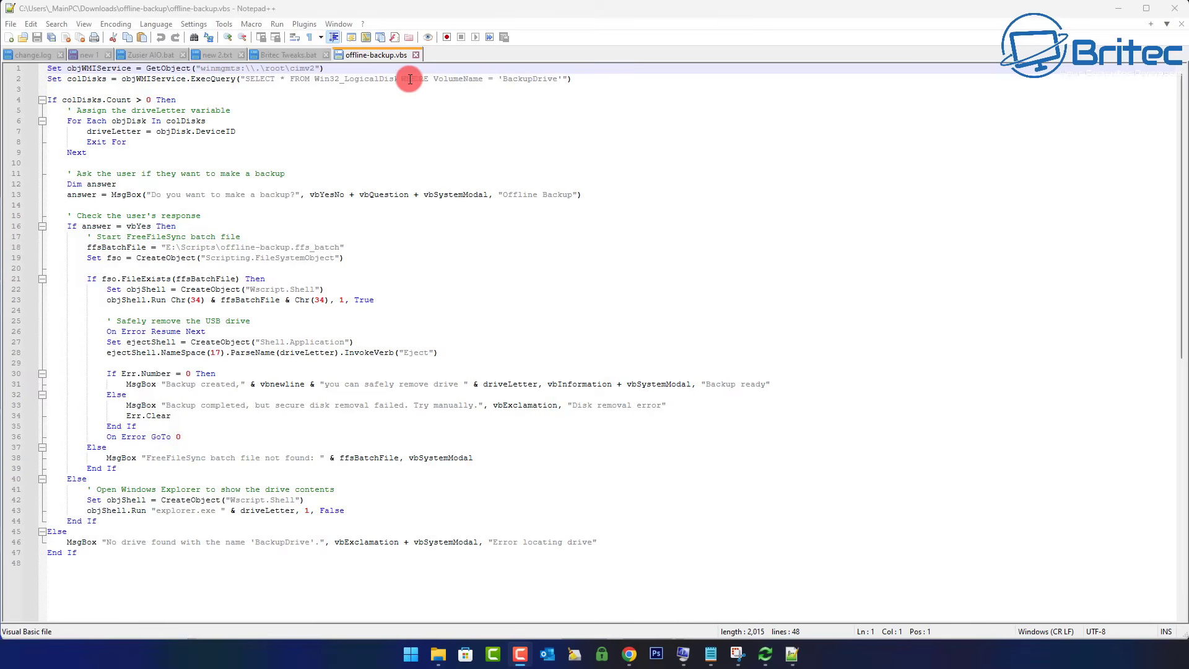
In Notepad++, examine the WHERE VolumeName = 'BackupDrive' condition on line 2 of offline-backup.vbs.
{"action": "left_click_drag", "start_coordinate": [404, 78], "coordinate": [558, 80]}
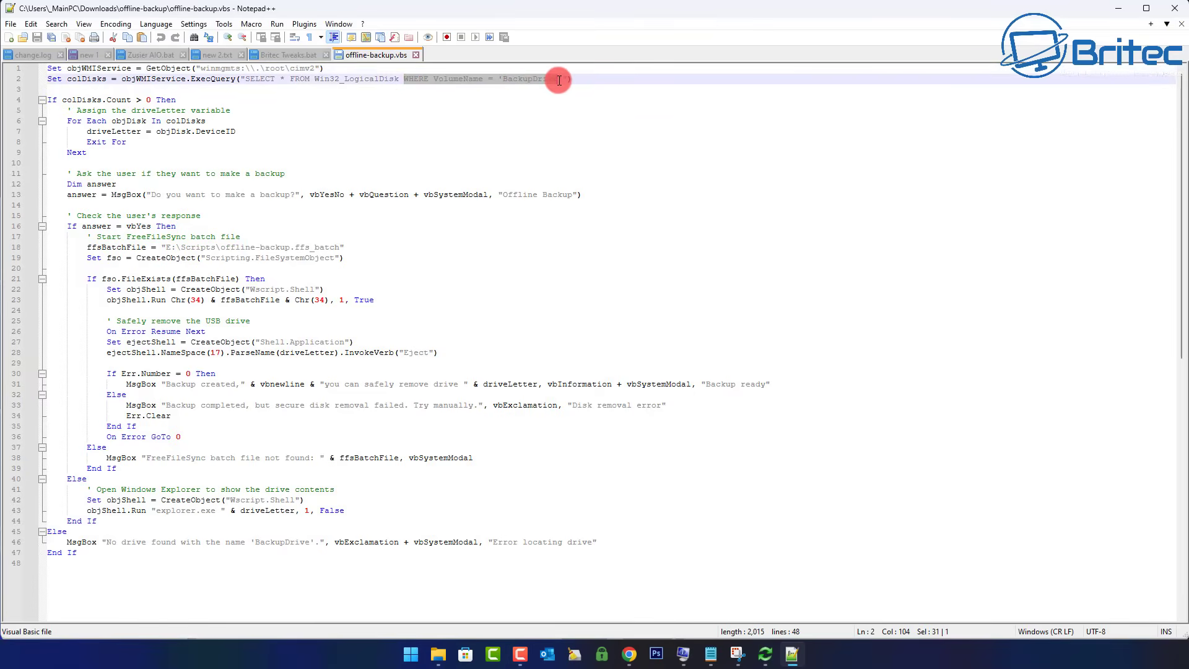
{"action": "left_click", "coordinate": [524, 109]}
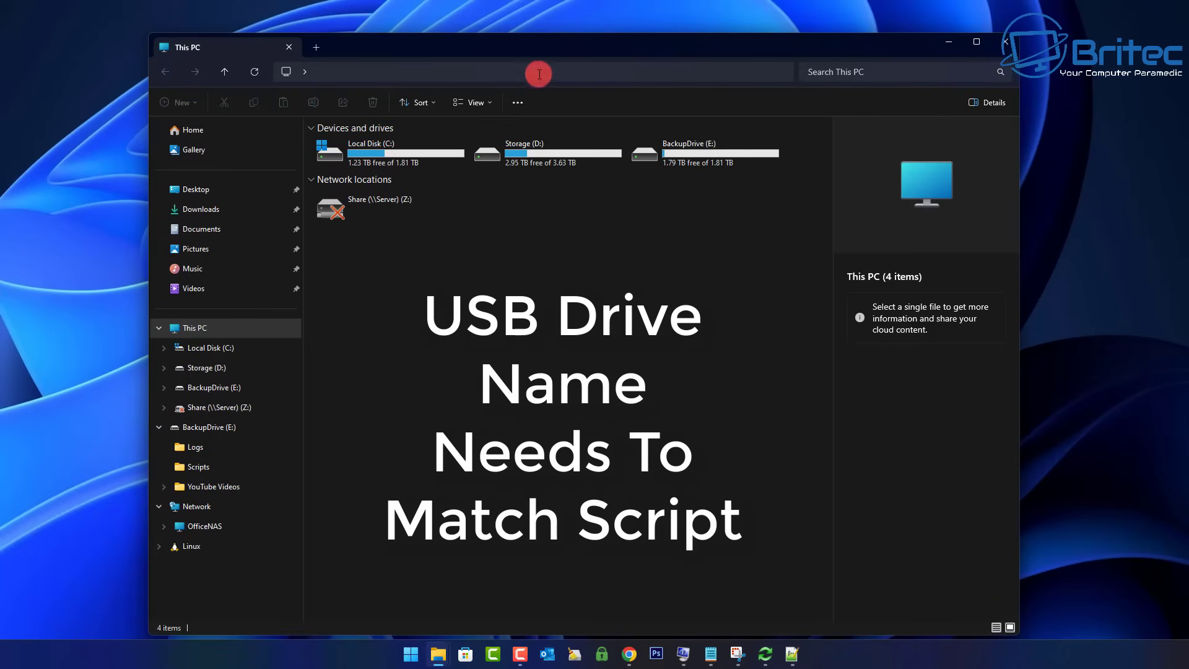
In File Explorer, copy offline-backup.vbs from Downloads\offline-backup into the Scripts folder on BackupDrive (E:).
{"action": "double_click", "coordinate": [695, 155]}
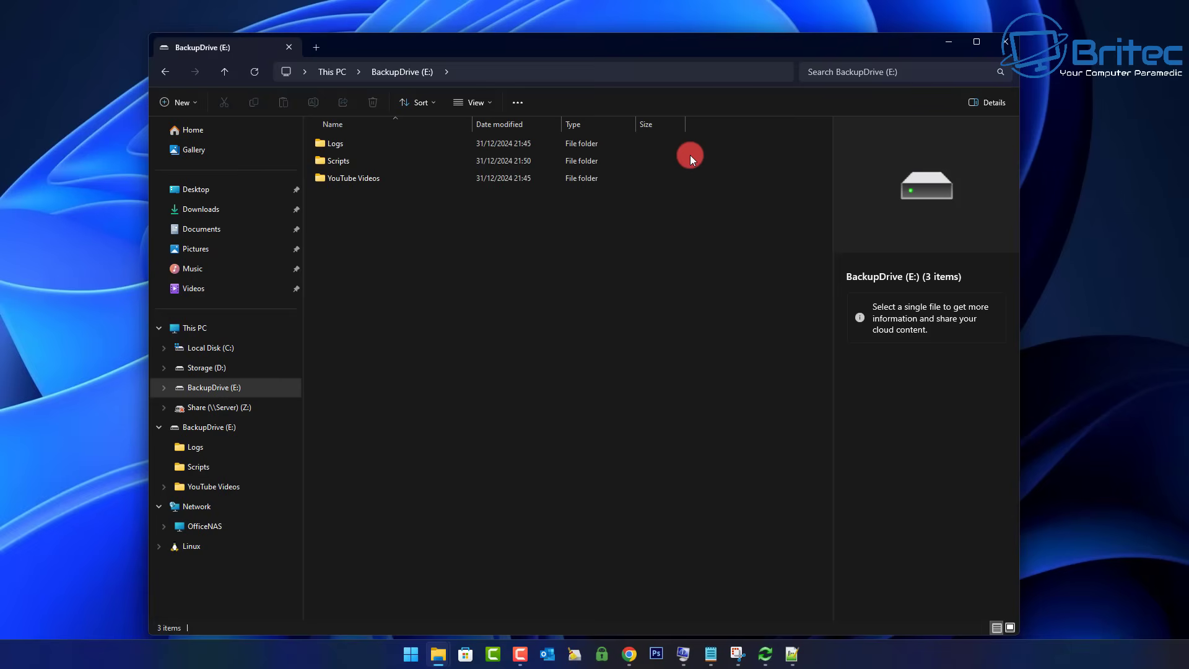
{"action": "double_click", "coordinate": [375, 160]}
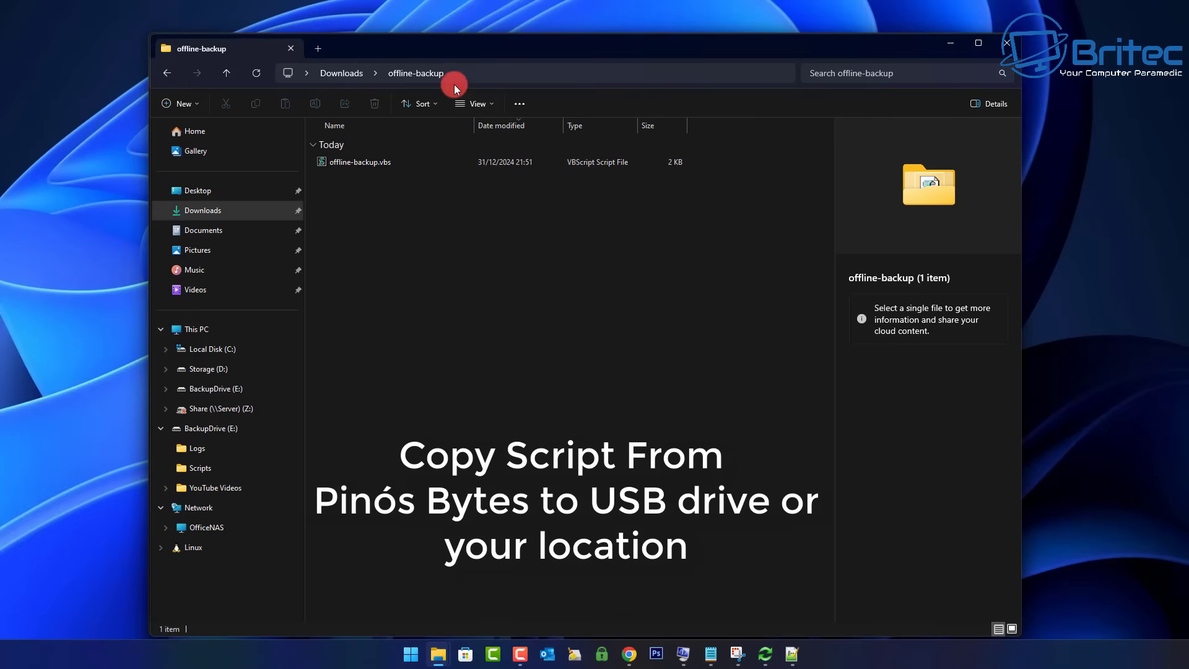
{"action": "left_click", "coordinate": [373, 164]}
{"action": "right_click", "coordinate": [373, 165]}
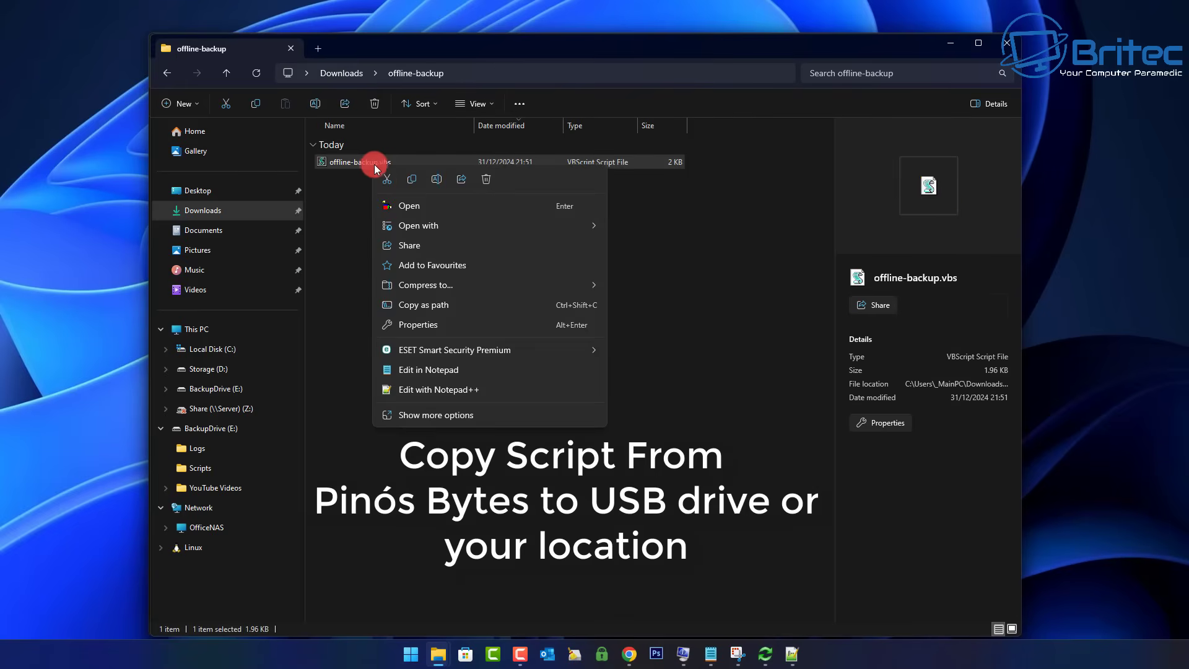
{"action": "left_click", "coordinate": [410, 184]}
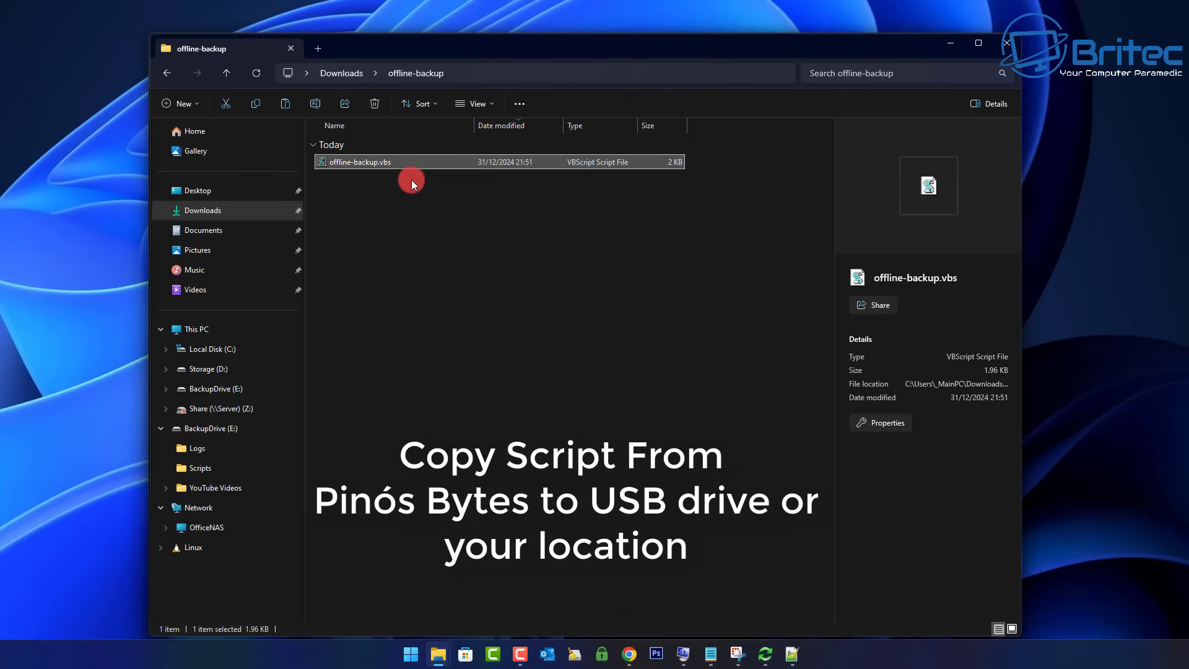
{"action": "left_click", "coordinate": [949, 43]}
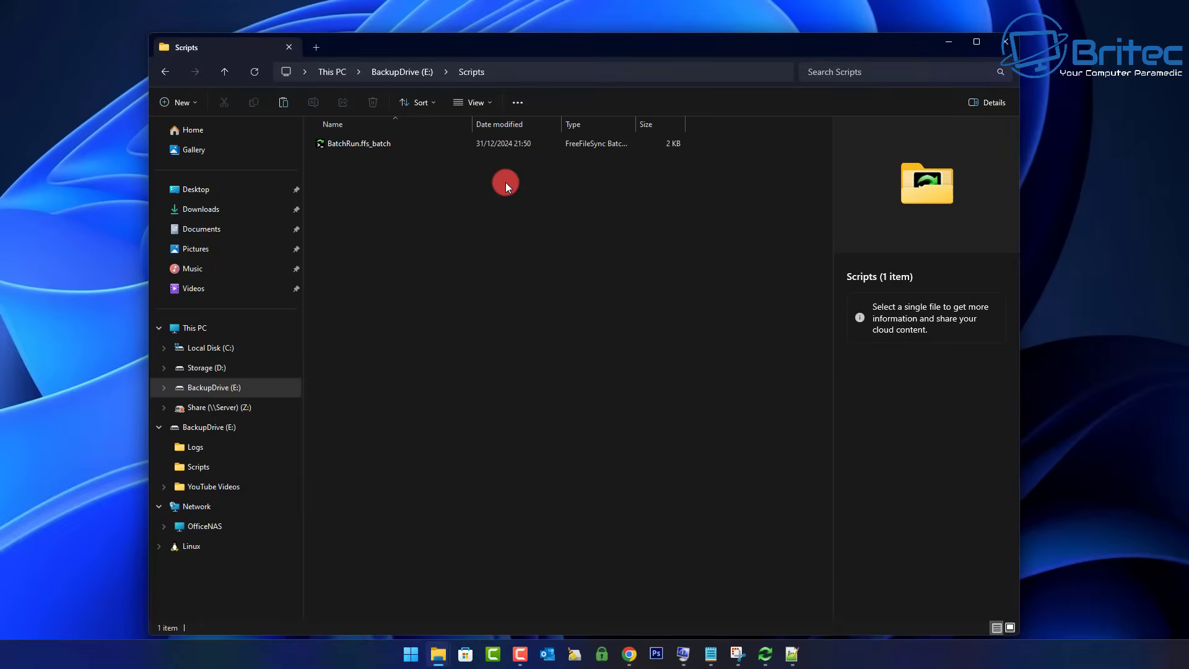
{"action": "right_click", "coordinate": [372, 189]}
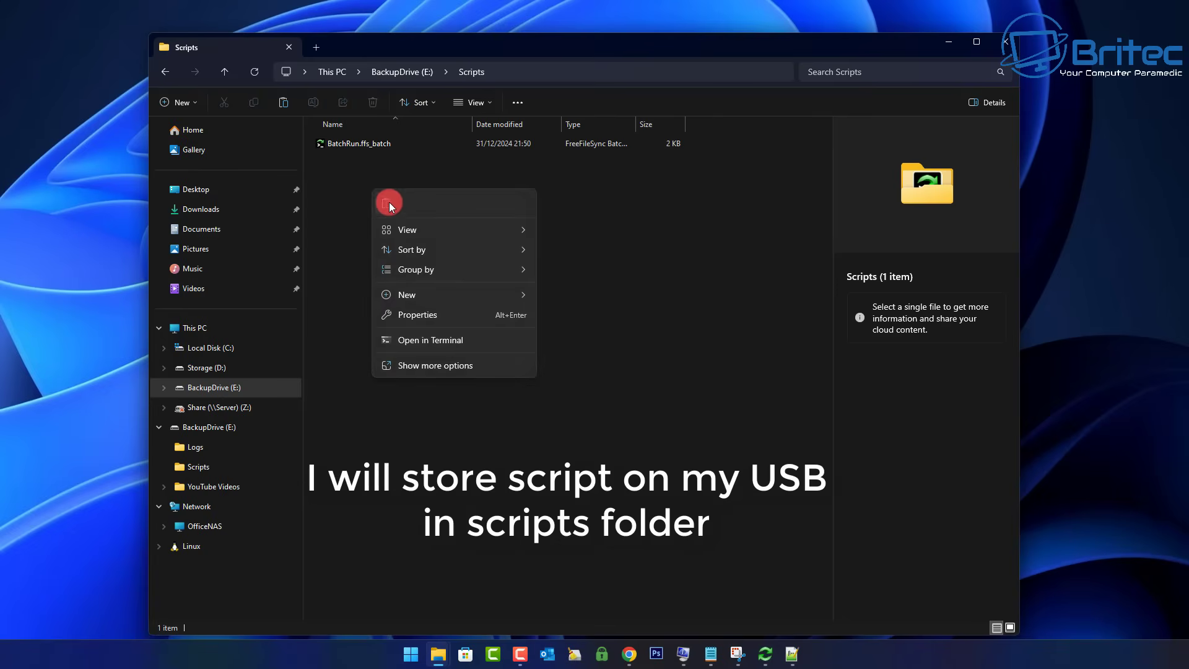
{"action": "left_click", "coordinate": [389, 204]}
{"action": "left_click", "coordinate": [379, 211]}
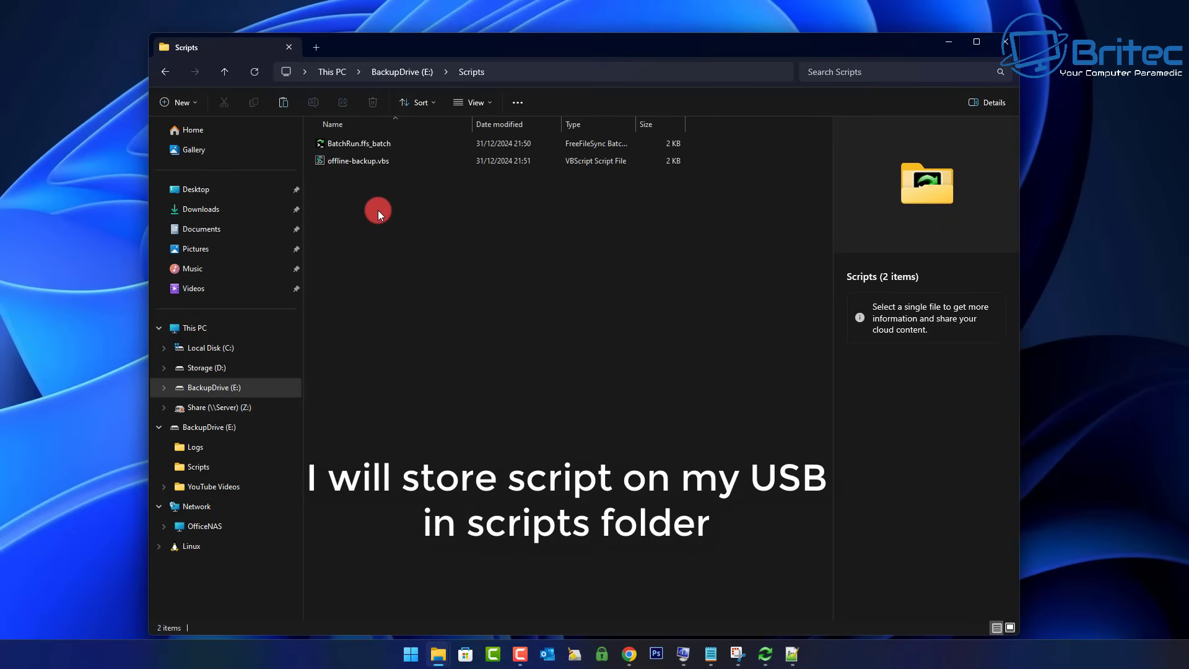
{"action": "left_click", "coordinate": [334, 161]}
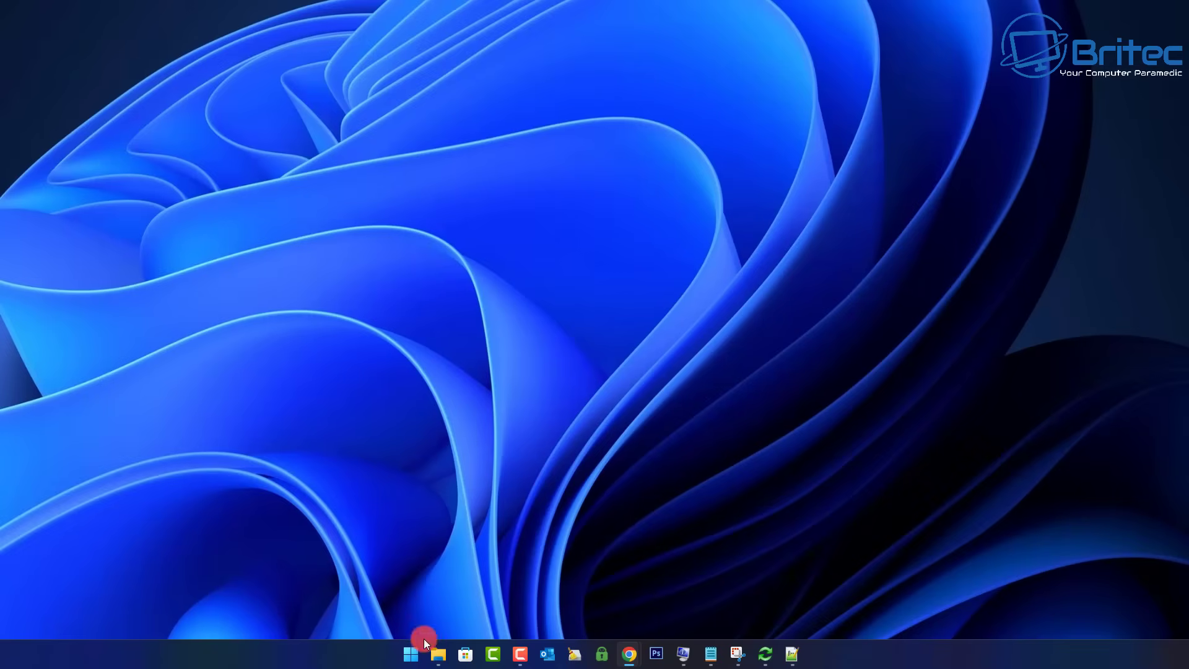
Search Windows for "task" and open Task Scheduler.
{"action": "left_click", "coordinate": [412, 652]}
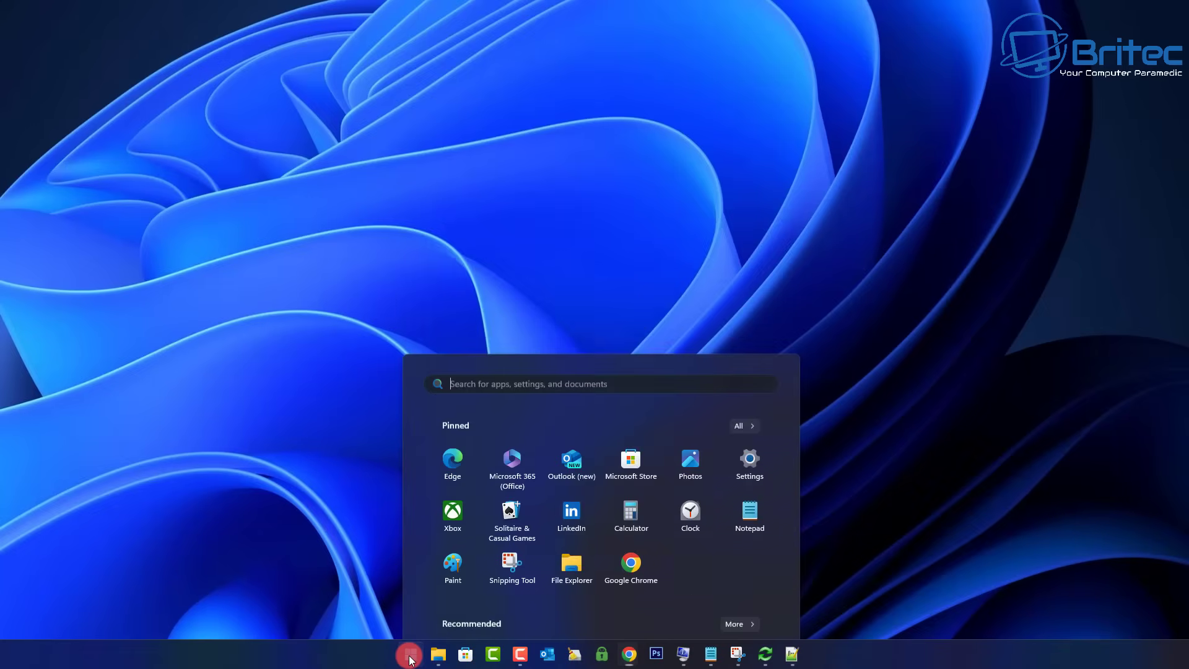
{"action": "type", "text": "terminal"}
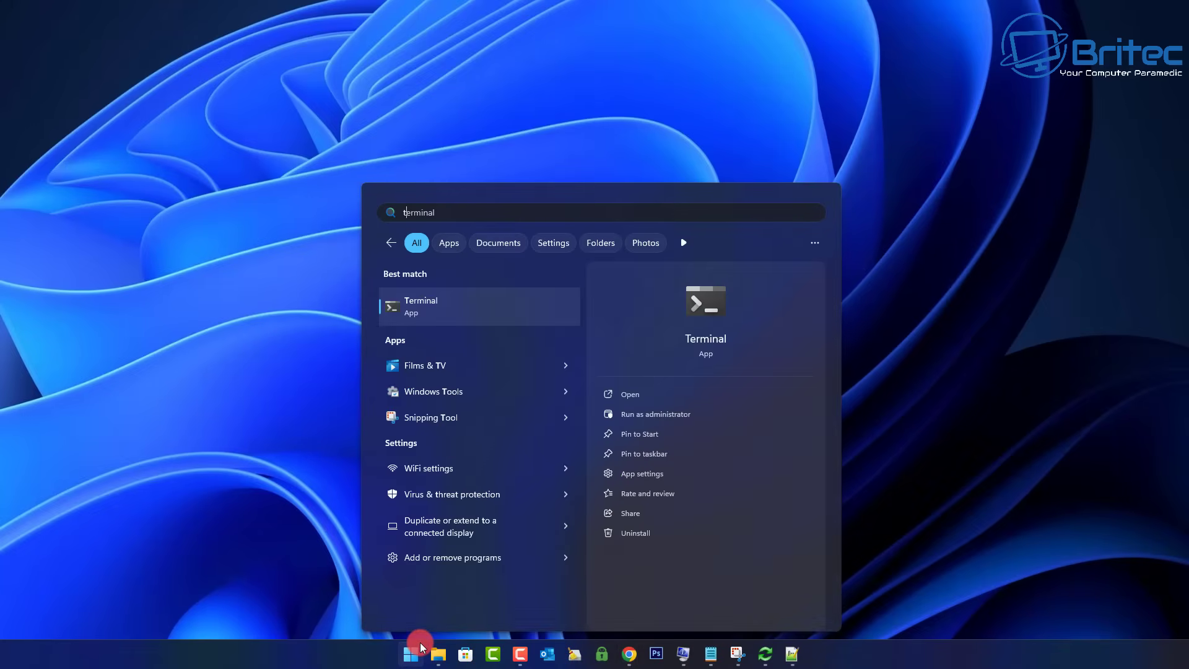
{"action": "key", "text": "BackSpace"}
{"action": "key", "text": "BackSpace"}
{"action": "key", "text": "BackSpace"}
{"action": "key", "text": "BackSpace"}
{"action": "key", "text": "BackSpace"}
{"action": "key", "text": "BackSpace"}
{"action": "key", "text": "BackSpace"}
{"action": "key", "text": "BackSpace"}
{"action": "type", "text": "tASH"}
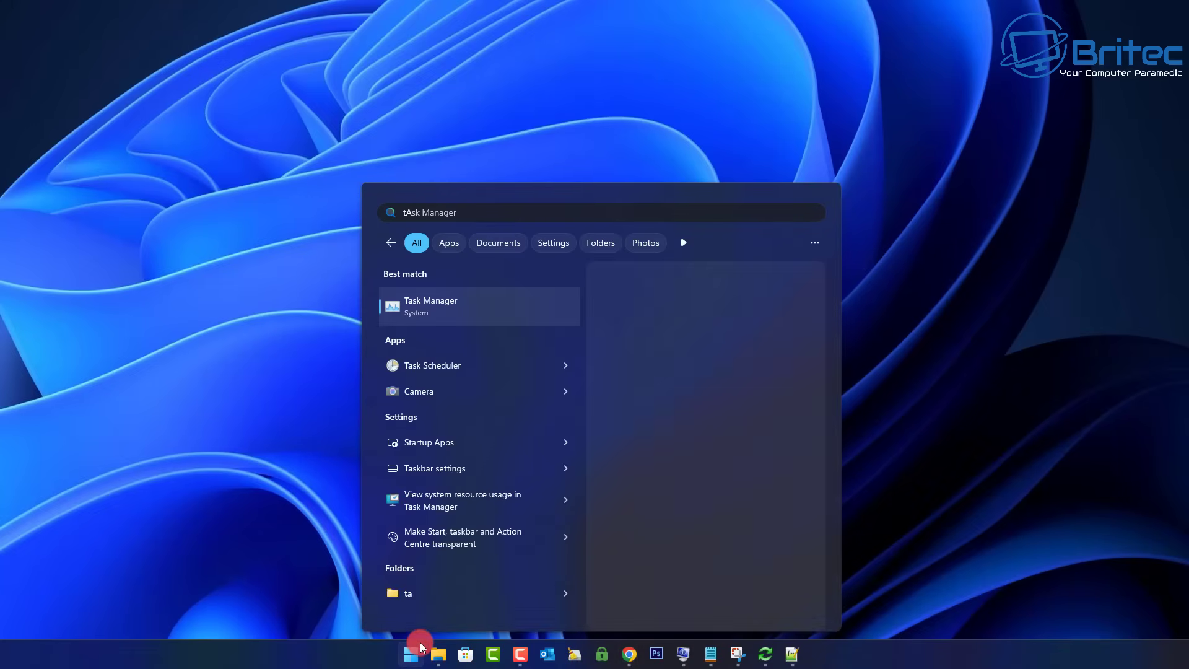
{"action": "key", "text": "BackSpace"}
{"action": "type", "text": "k Manager"}
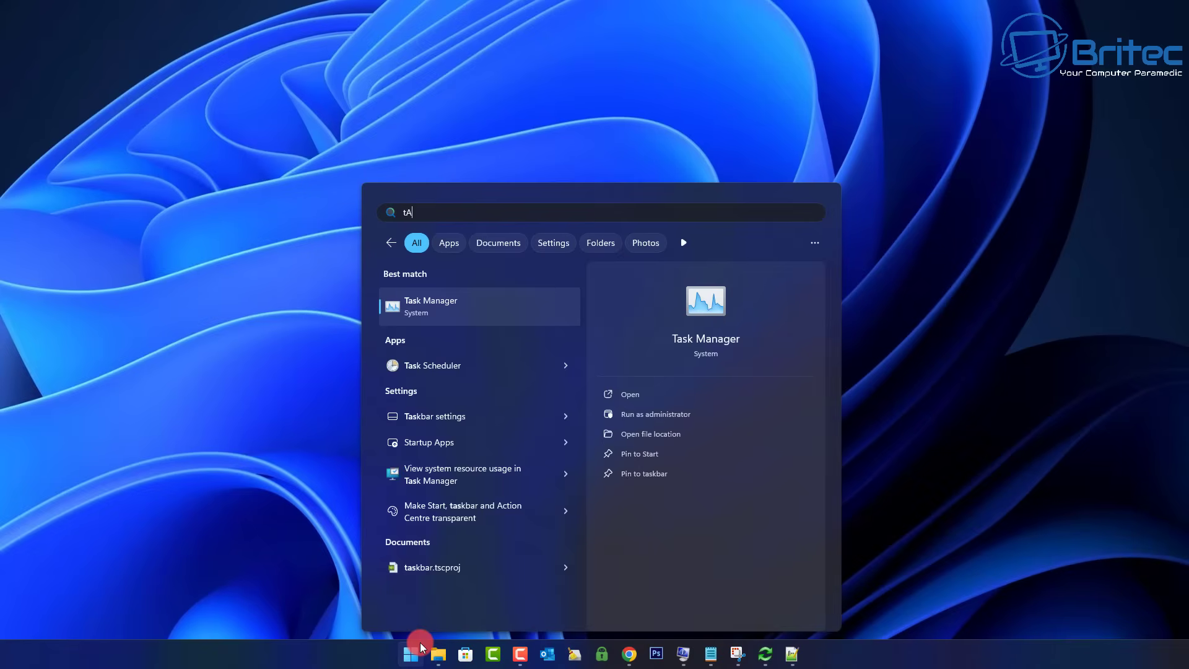
{"action": "key", "text": "BackSpace"}
{"action": "key", "text": "BackSpace"}
{"action": "key", "text": "BackSpace"}
{"action": "key", "text": "BackSpace"}
{"action": "key", "text": "BackSpace"}
{"action": "key", "text": "BackSpace"}
{"action": "key", "text": "BackSpace"}
{"action": "key", "text": "BackSpace"}
{"action": "key", "text": "BackSpace"}
{"action": "key", "text": "BackSpace"}
{"action": "key", "text": "BackSpace"}
{"action": "key", "text": "BackSpace"}
{"action": "type", "text": "task"}
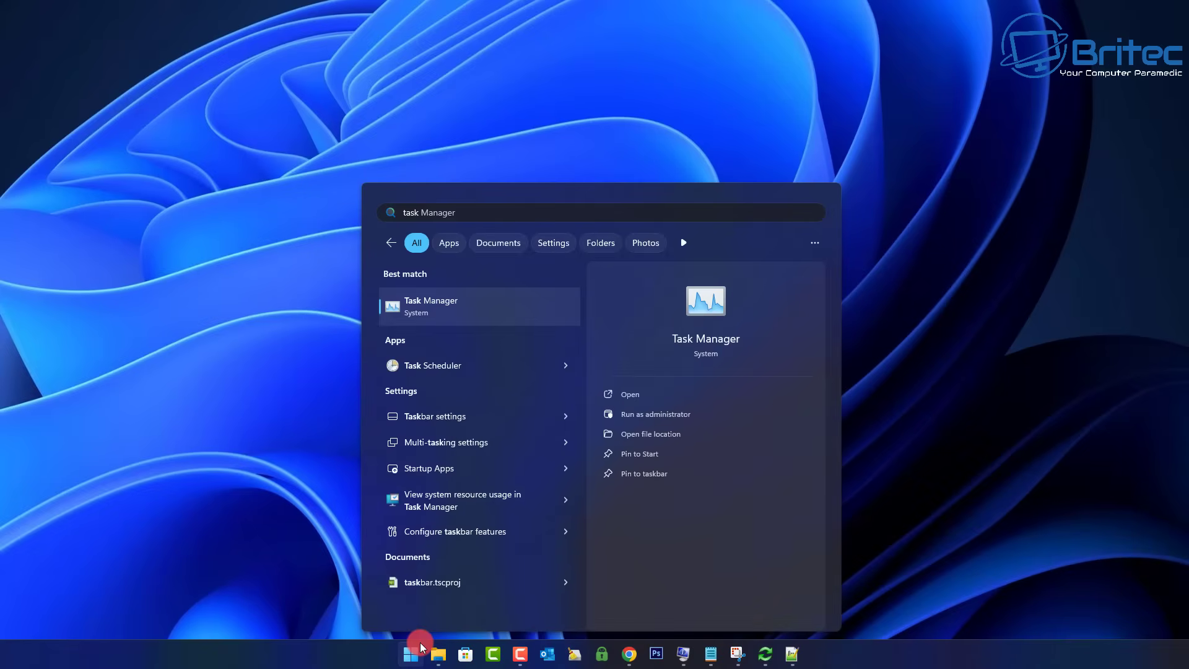
{"action": "left_click", "coordinate": [443, 371]}
Enlarge the Task Scheduler window, widen its folder tree and open the Task Scheduler Library.
{"action": "left_click_drag", "start_coordinate": [108, 49], "coordinate": [423, 42]}
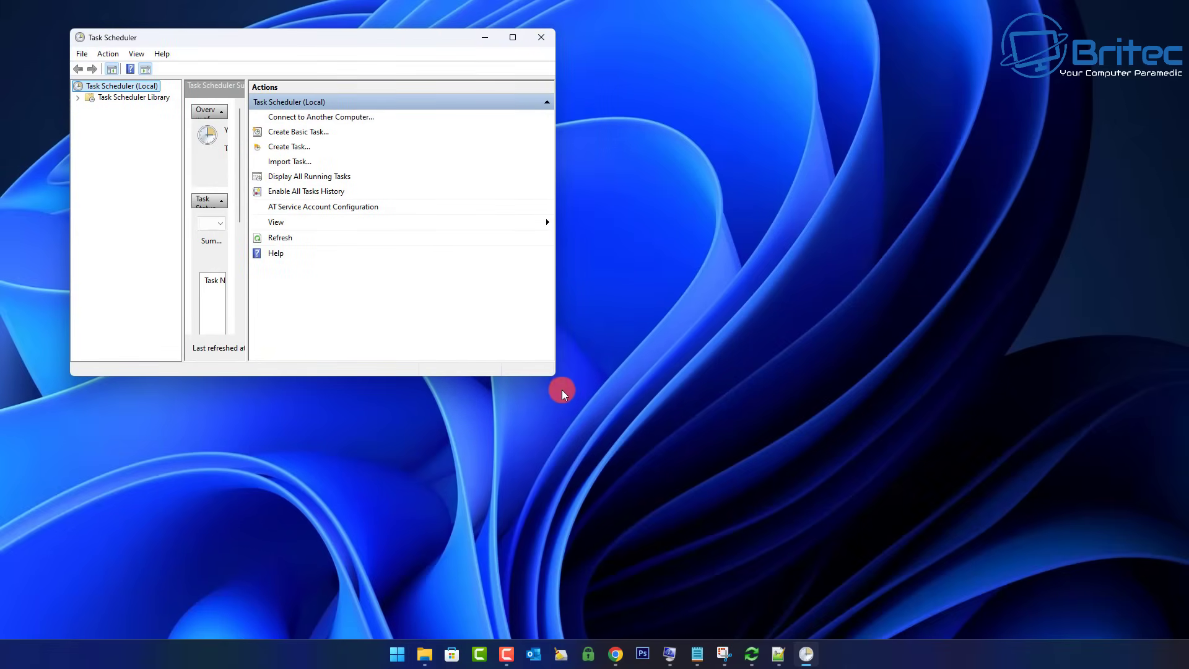
{"action": "left_click_drag", "start_coordinate": [555, 374], "coordinate": [1096, 634]}
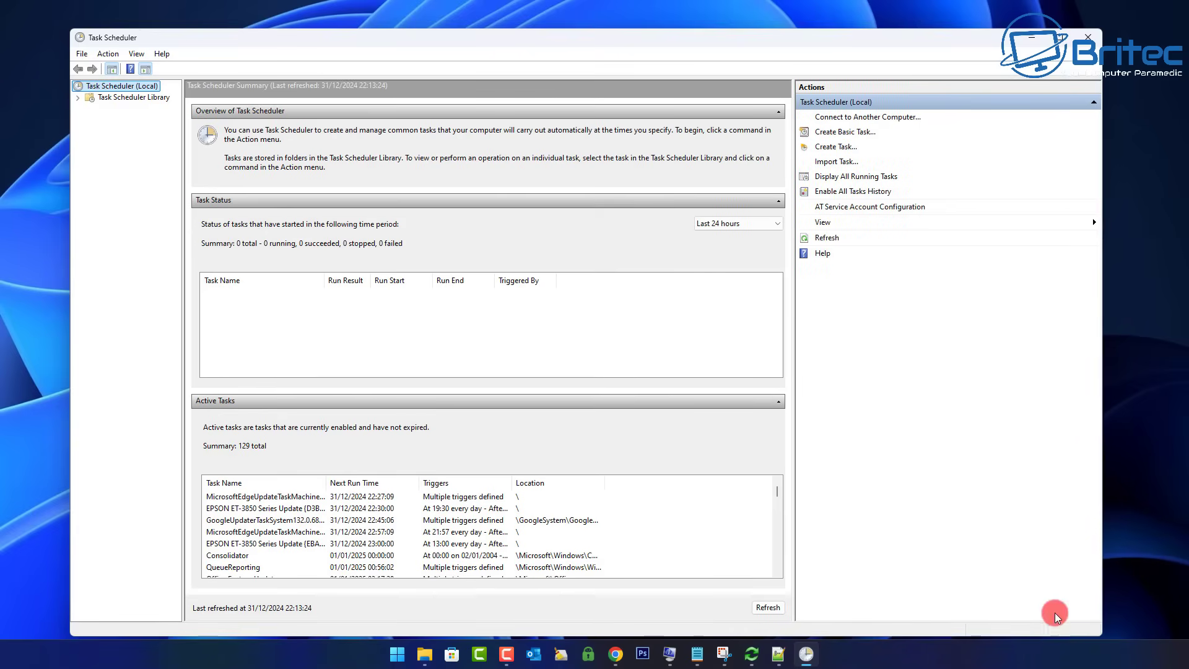
{"action": "left_click_drag", "start_coordinate": [183, 193], "coordinate": [195, 194]}
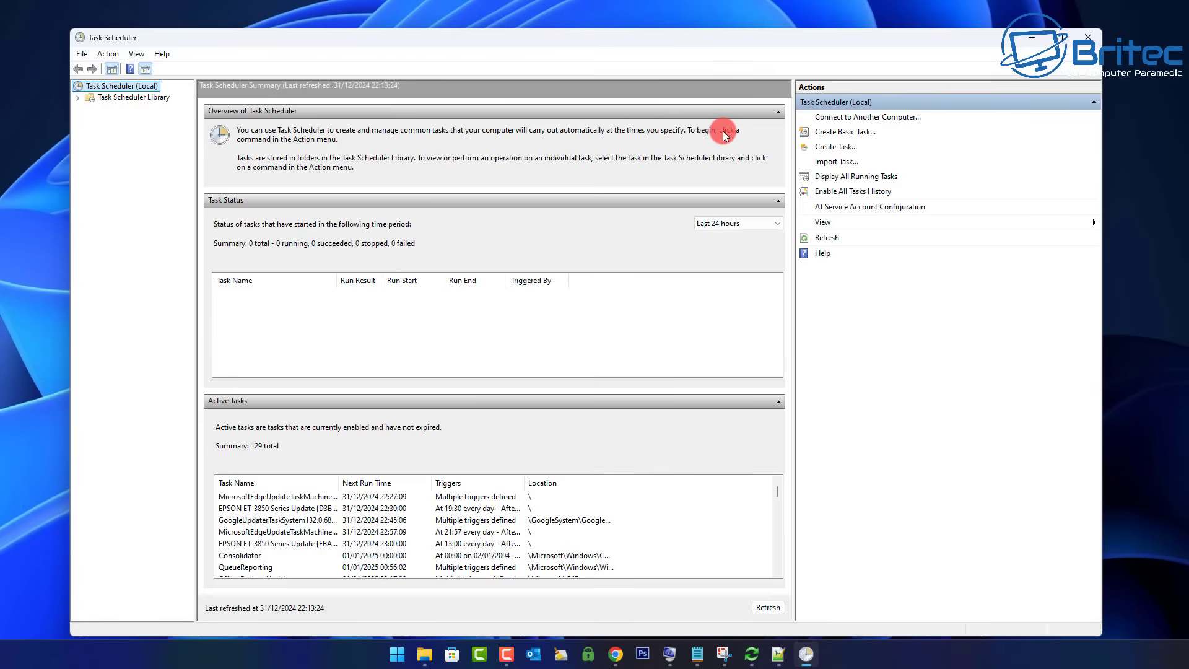
{"action": "left_click", "coordinate": [77, 97]}
{"action": "left_click", "coordinate": [165, 124]}
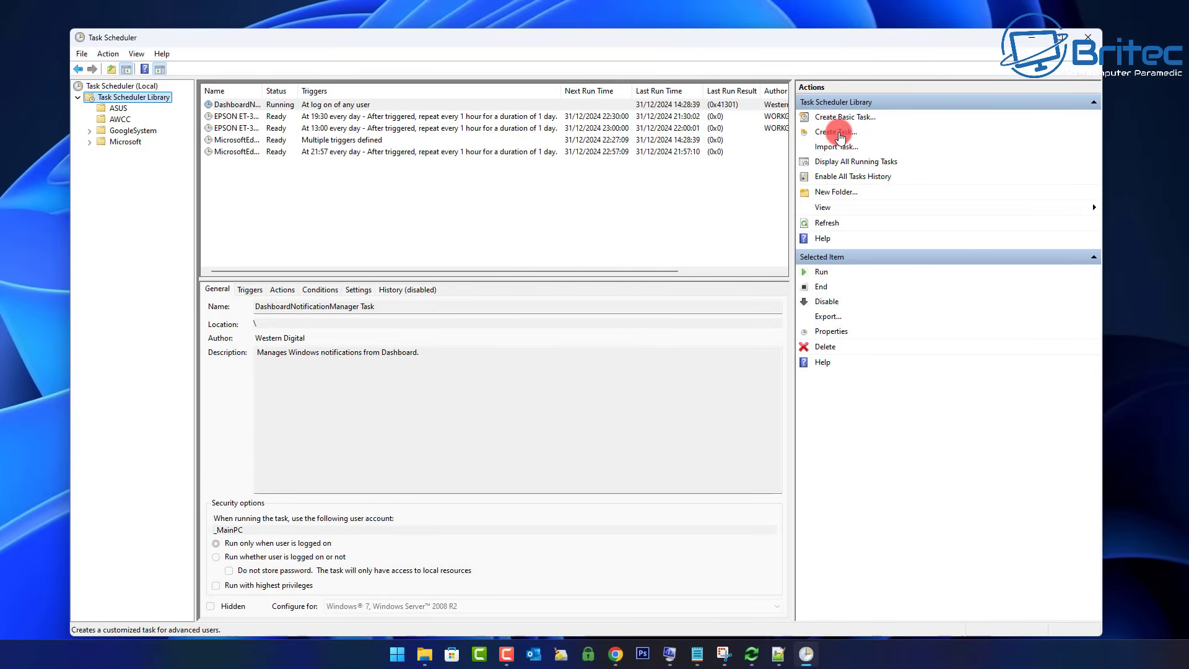
Start creating a new task in the library and name it external-backup.
{"action": "left_click", "coordinate": [840, 134]}
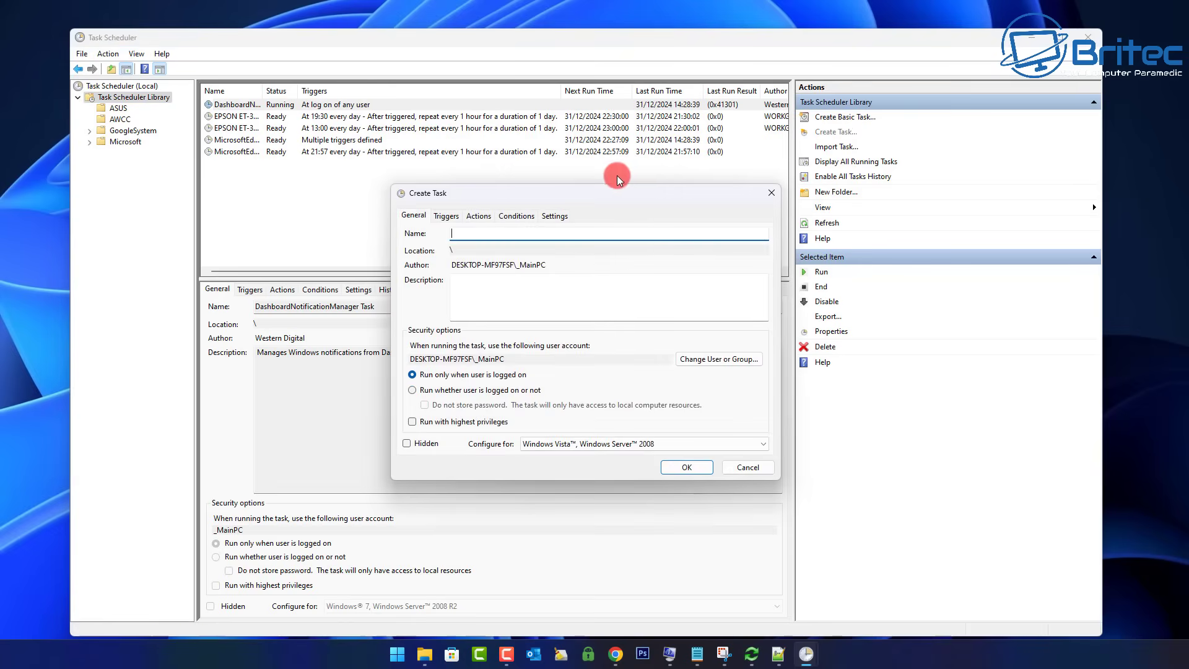
{"action": "left_click_drag", "start_coordinate": [593, 197], "coordinate": [553, 194]}
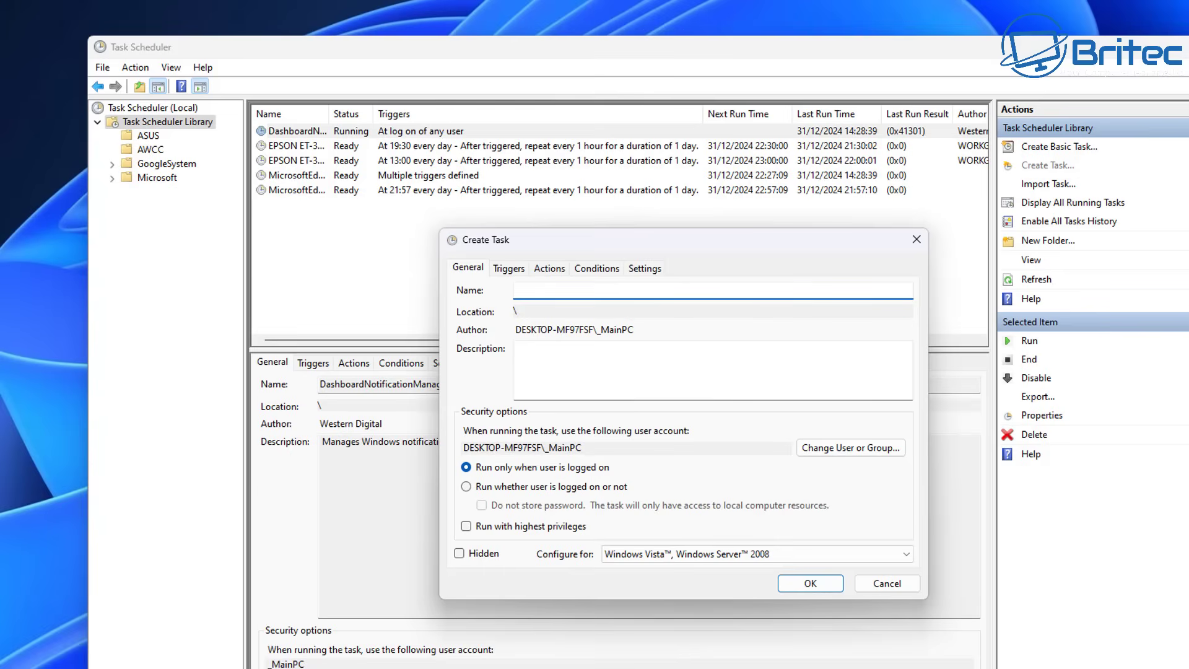
{"action": "right_click", "coordinate": [516, 291]}
{"action": "left_click", "coordinate": [570, 359]}
Give the task the description "external-backup for offline backup".
{"action": "left_click", "coordinate": [542, 353]}
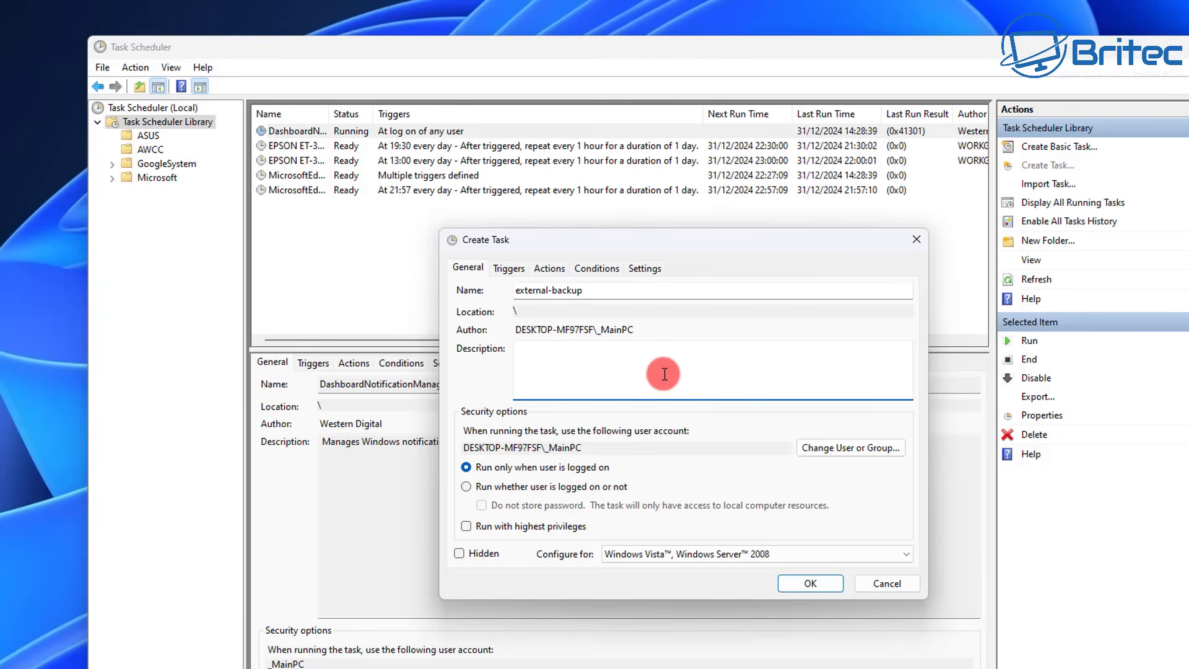
{"action": "type", "text": "external-backup"}
{"action": "type", "text": "to USB"}
{"action": "key", "text": "BackSpace"}
{"action": "key", "text": "BackSpace"}
{"action": "key", "text": "BackSpace"}
{"action": "key", "text": "BackSpace"}
{"action": "key", "text": "BackSpace"}
{"action": "key", "text": "BackSpace"}
{"action": "key", "text": "BackSpace"}
{"action": "type", "text": "for offline back"}
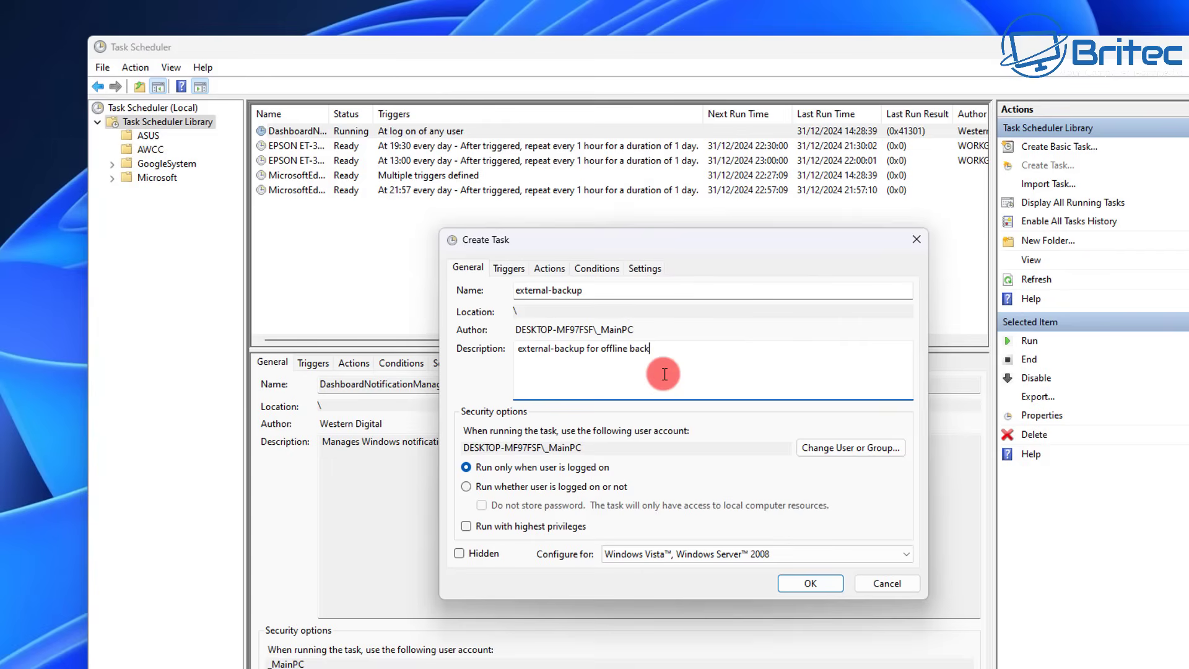
{"action": "type", "text": "up"}
{"action": "left_click", "coordinate": [537, 371]}
Start a new trigger for the task and set it to begin on an event.
{"action": "left_click", "coordinate": [501, 270]}
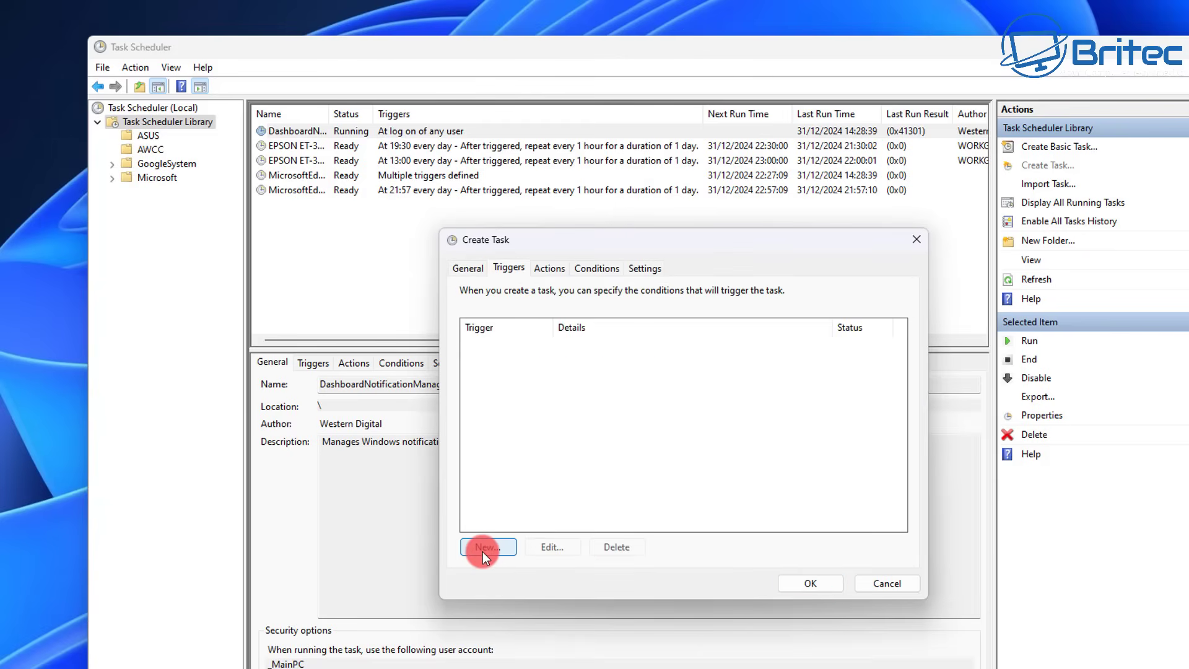
{"action": "left_click", "coordinate": [697, 143]}
{"action": "left_click_drag", "start_coordinate": [726, 66], "coordinate": [723, 247]}
{"action": "left_click", "coordinate": [693, 270]}
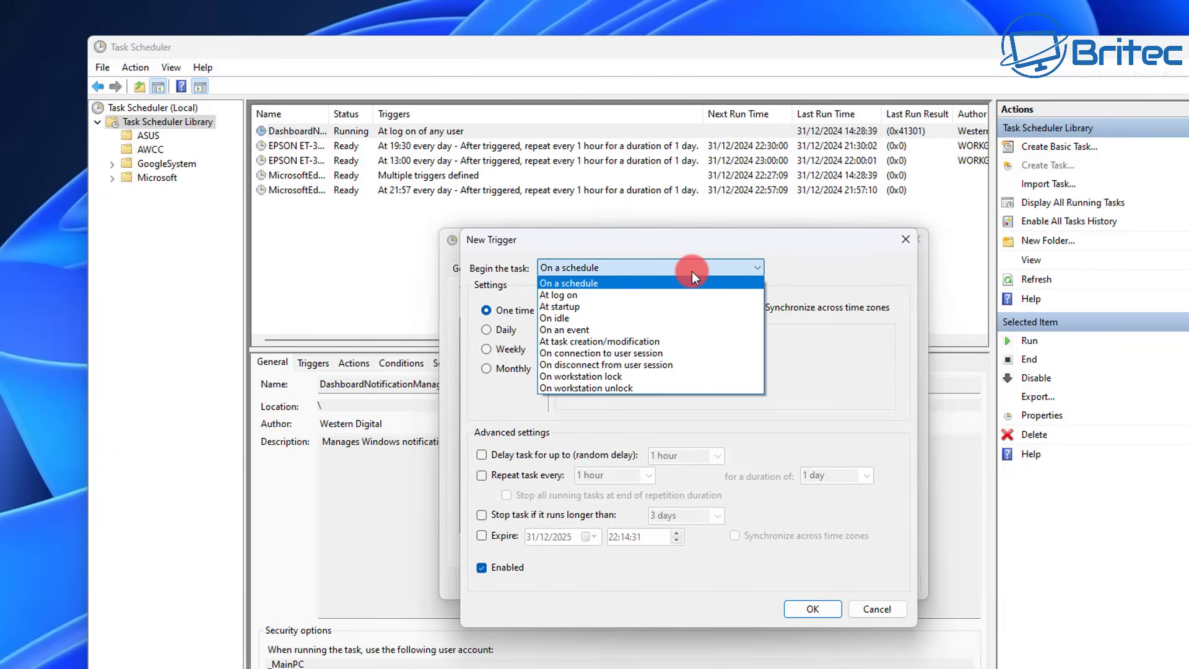
{"action": "left_click", "coordinate": [622, 331]}
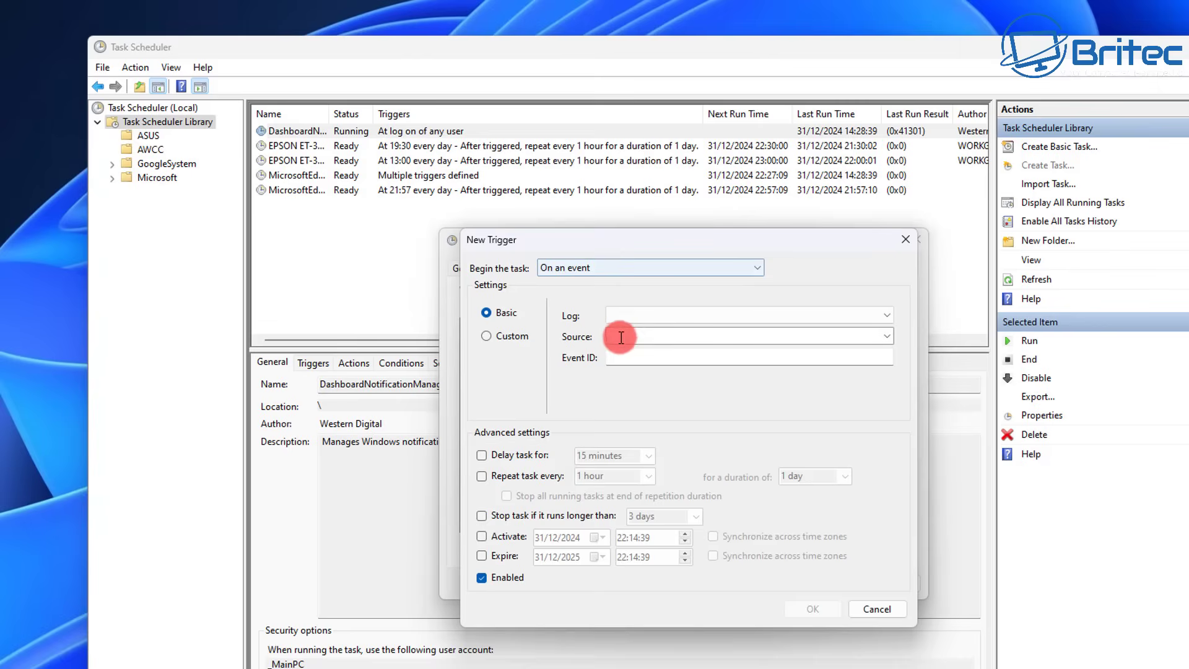
Set the trigger's event log to Microsoft-Windows-DriverFrameworks-UserMode/Operational.
{"action": "left_click", "coordinate": [621, 335]}
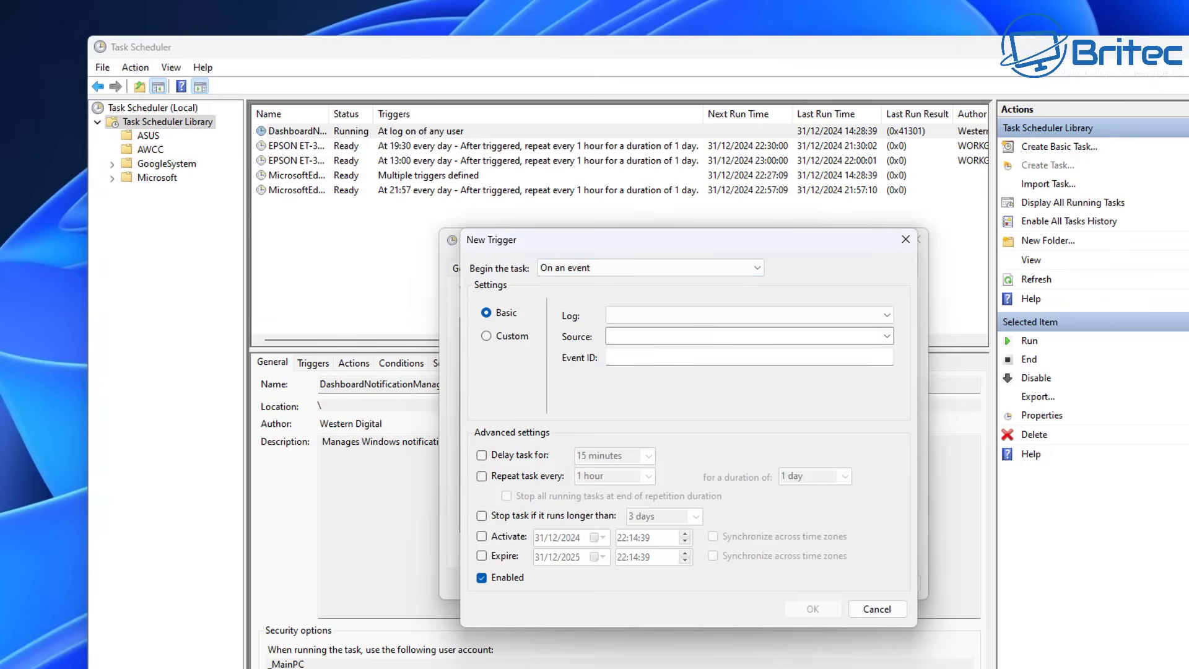
{"action": "left_click", "coordinate": [885, 317]}
{"action": "left_click_drag", "start_coordinate": [887, 339], "coordinate": [901, 430]}
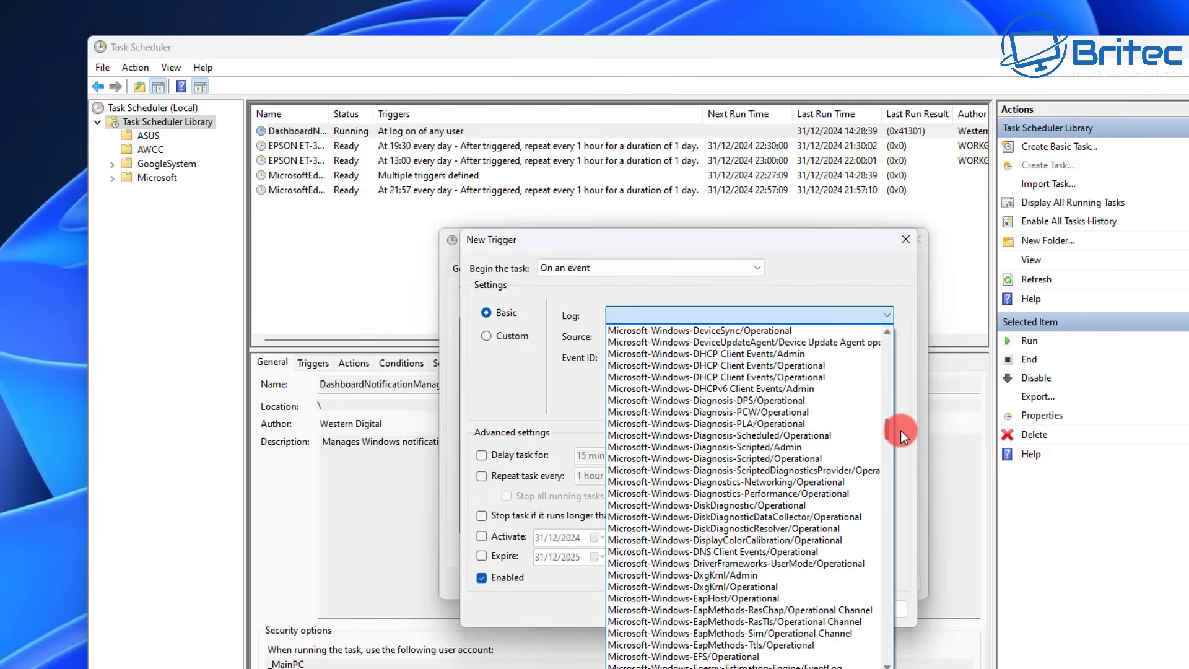
{"action": "left_click", "coordinate": [795, 564]}
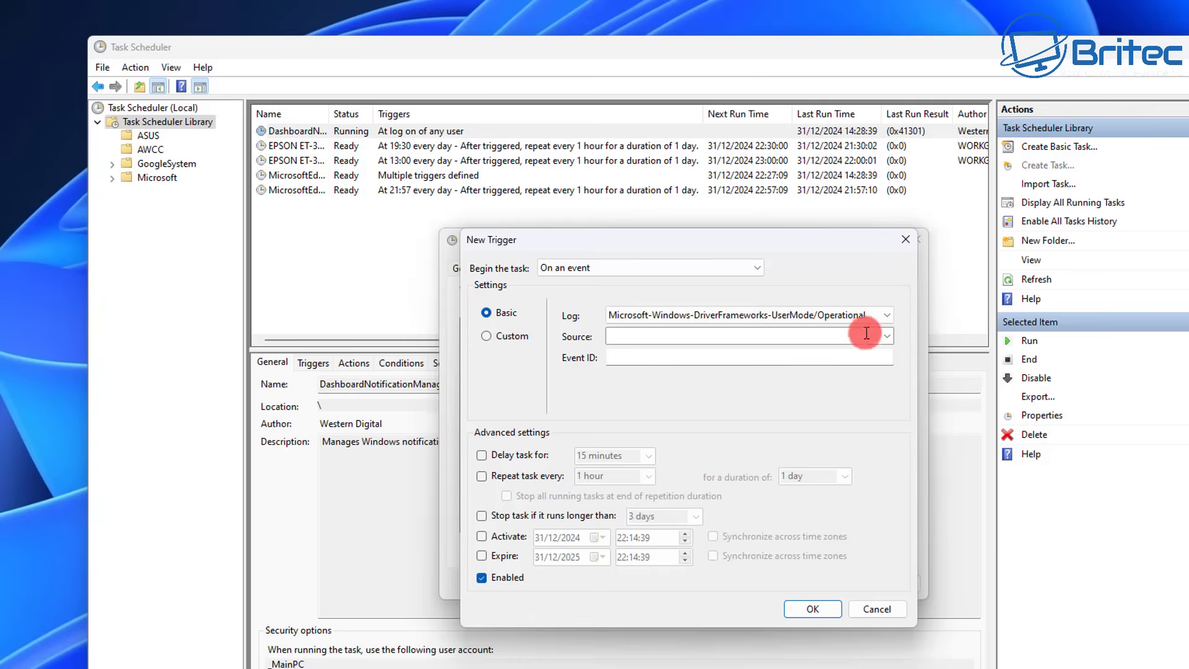
Set the trigger's source to DriverFrameworks-UserMode and its event ID to 2003, and save the trigger.
{"action": "left_click", "coordinate": [887, 335]}
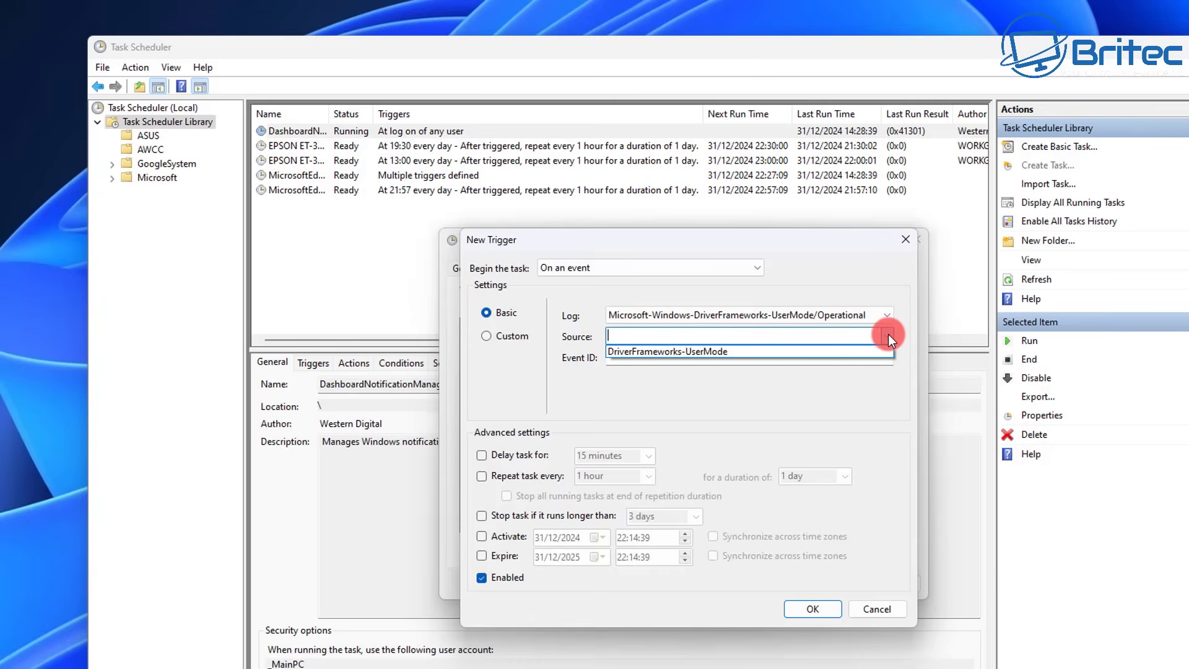
{"action": "left_click", "coordinate": [720, 352]}
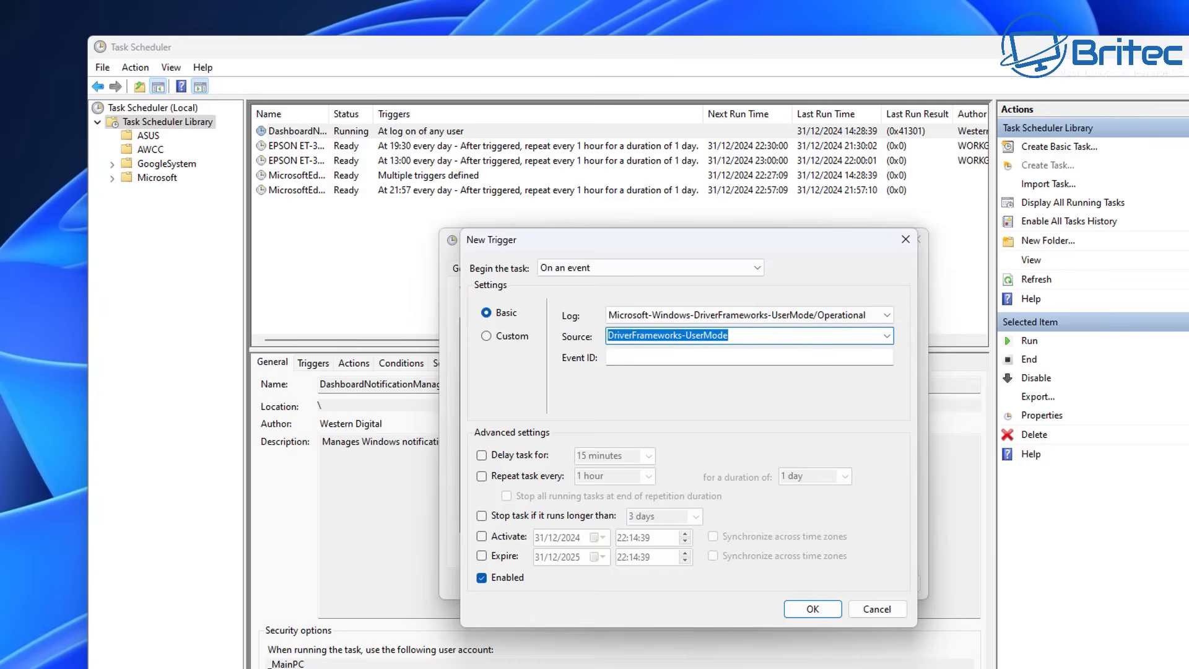
{"action": "left_click", "coordinate": [870, 359]}
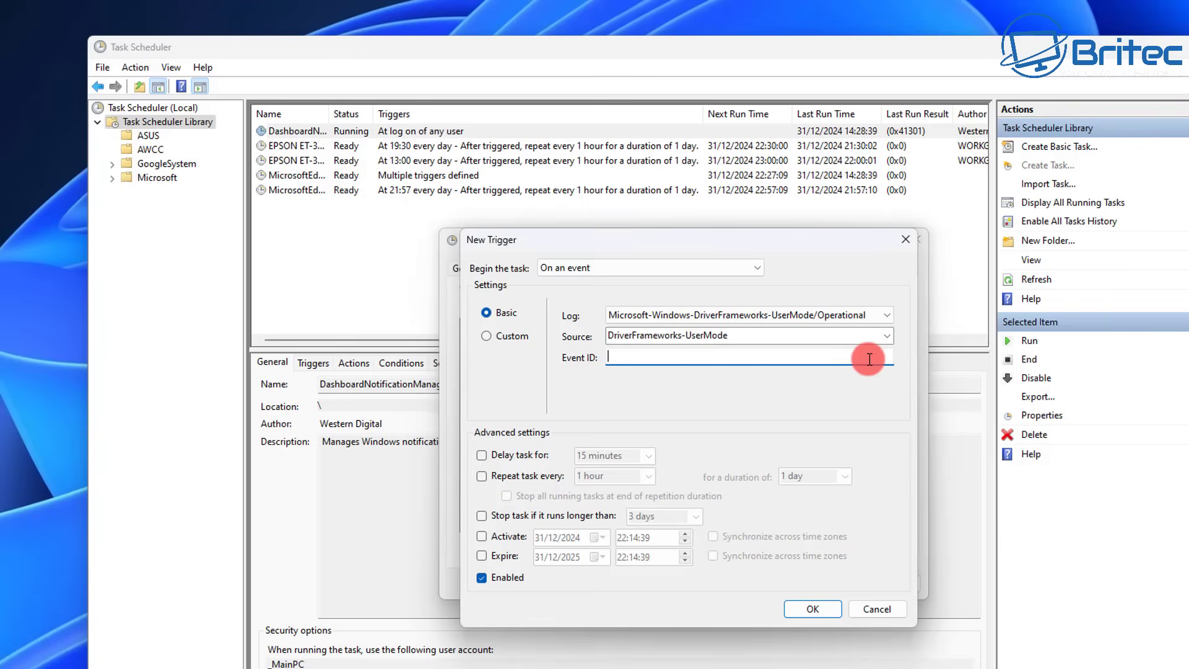
{"action": "type", "text": "2003"}
{"action": "left_click", "coordinate": [482, 586]}
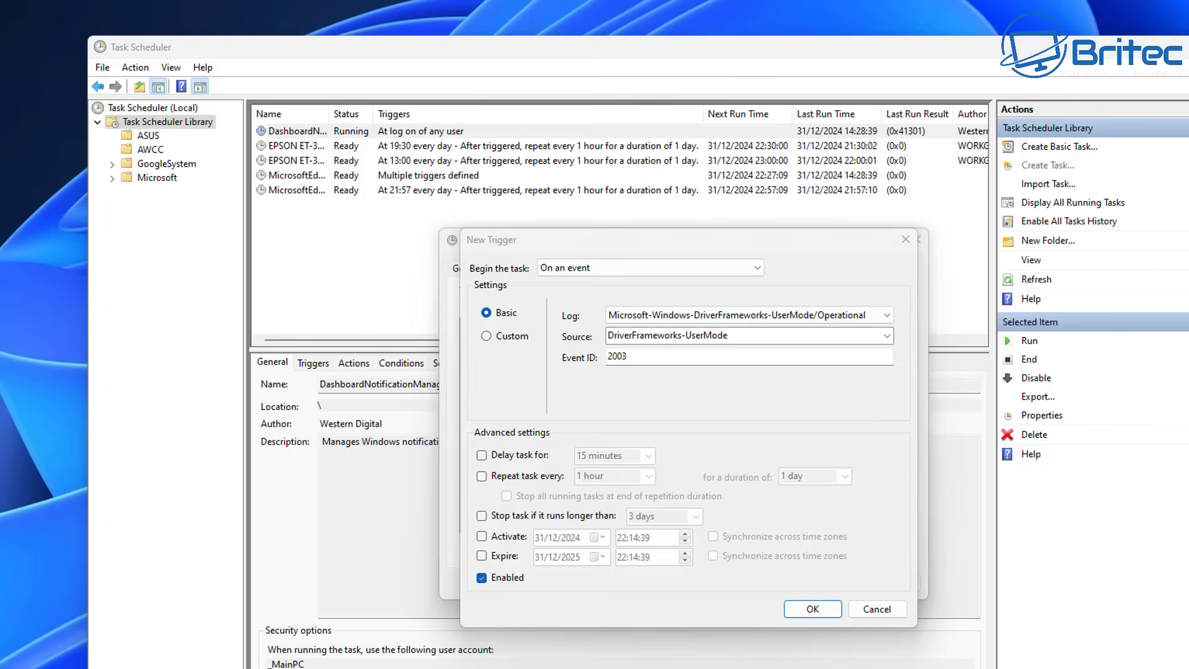
{"action": "left_click", "coordinate": [815, 611]}
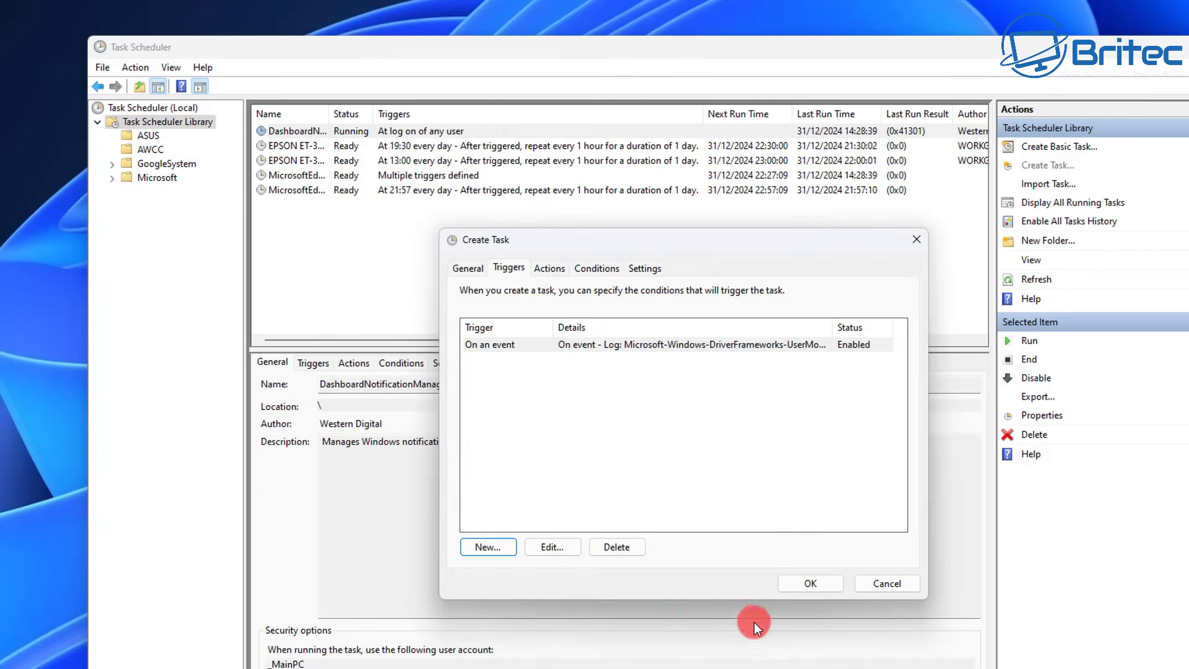
Start a new action for the task, keeping Start a program as the action type.
{"action": "left_click", "coordinate": [548, 269]}
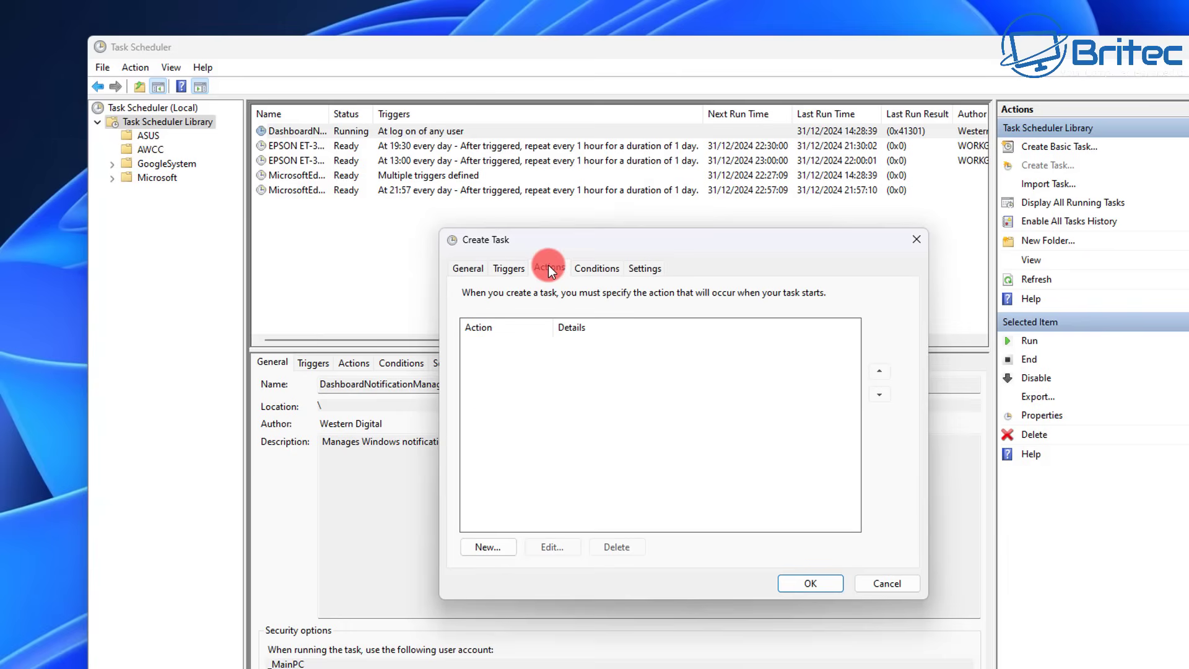
{"action": "left_click", "coordinate": [487, 548]}
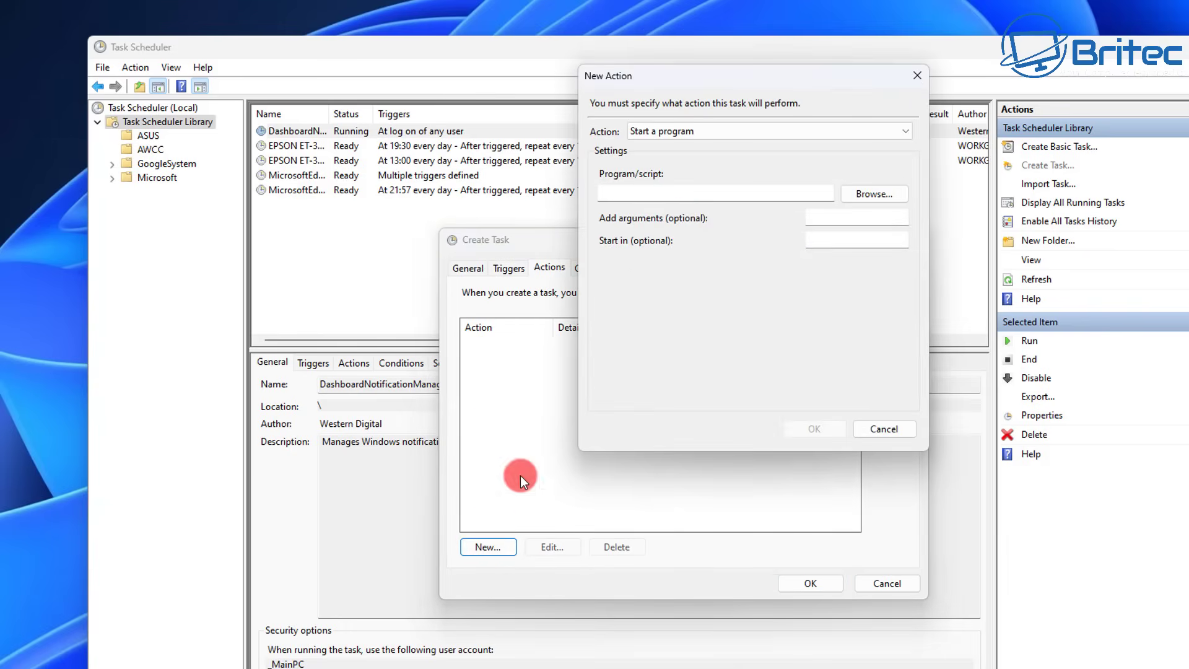
{"action": "left_click_drag", "start_coordinate": [738, 71], "coordinate": [666, 234]}
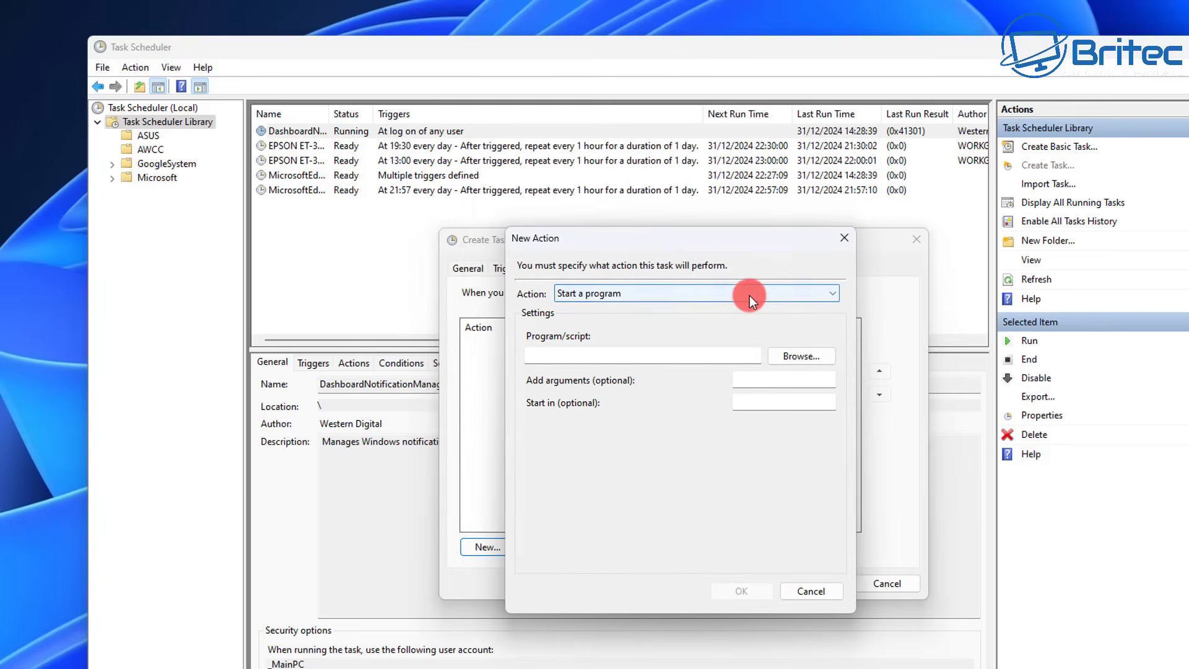
{"action": "left_click", "coordinate": [782, 295]}
{"action": "left_click", "coordinate": [782, 295]}
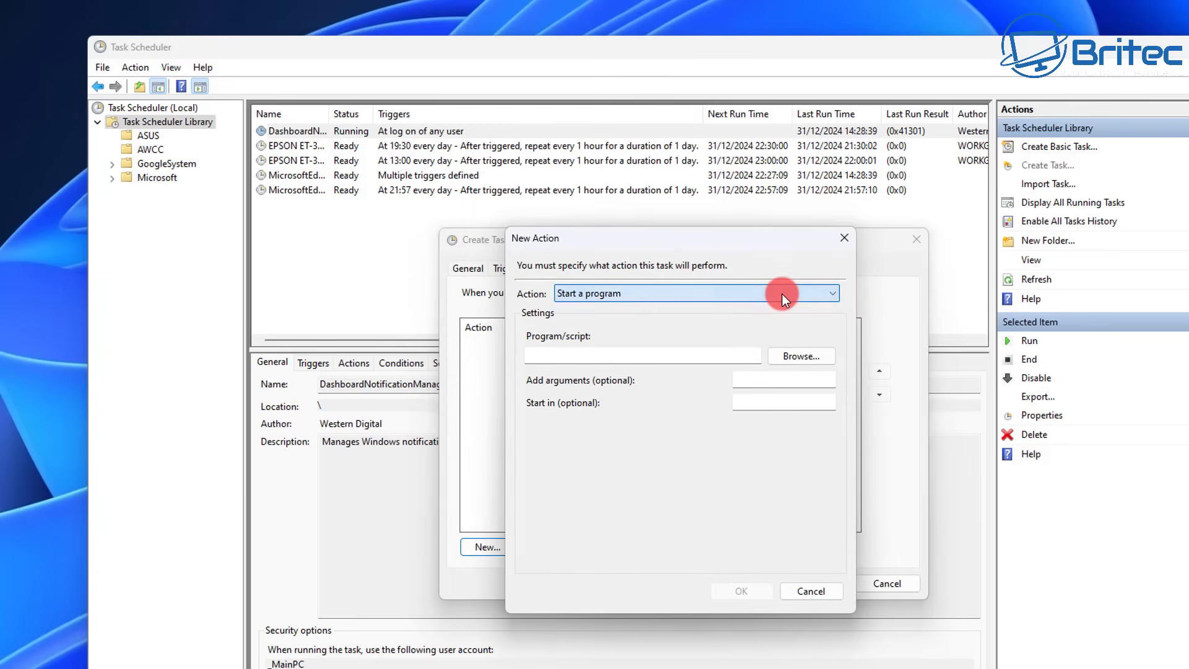
Choose offline-backup.vbs from the Scripts folder on BackupDrive (E:) as the action's program, then save the action and the task.
{"action": "left_click", "coordinate": [802, 355]}
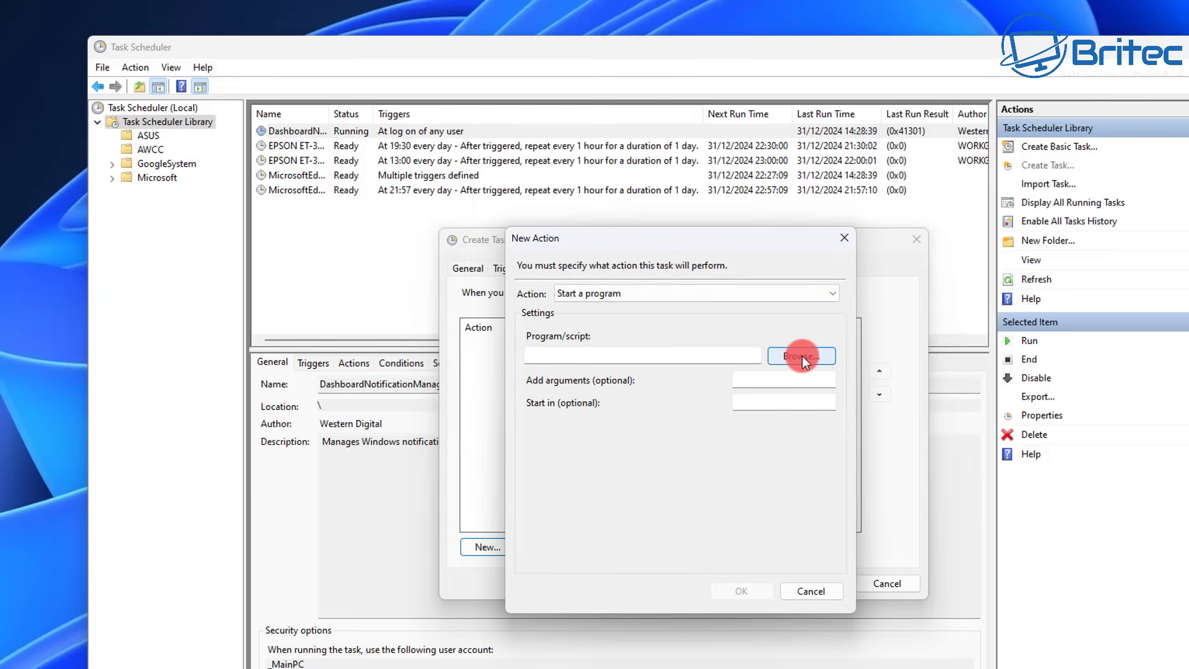
{"action": "left_click_drag", "start_coordinate": [854, 258], "coordinate": [623, 185]}
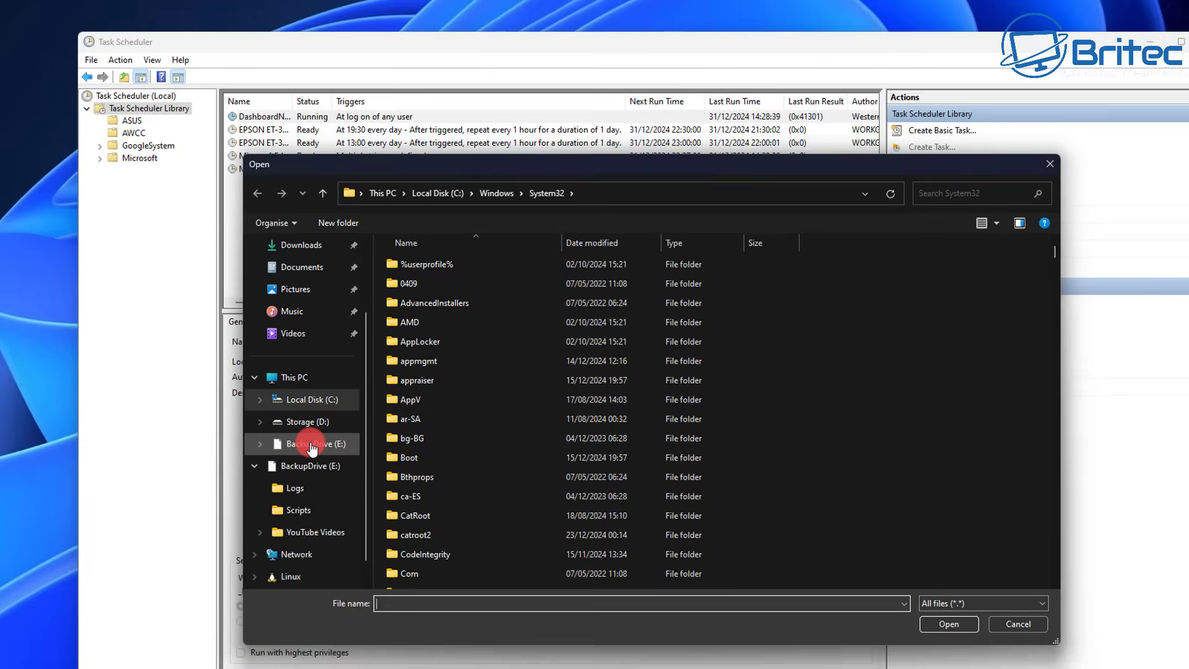
{"action": "left_click", "coordinate": [350, 500]}
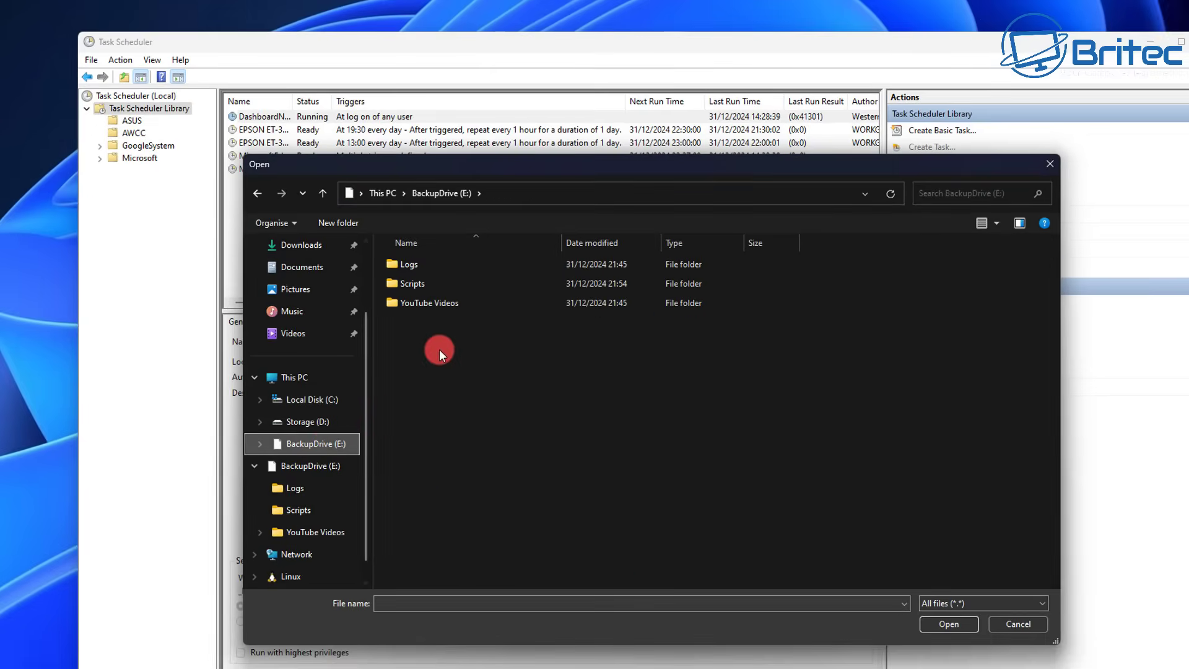
{"action": "double_click", "coordinate": [433, 283]}
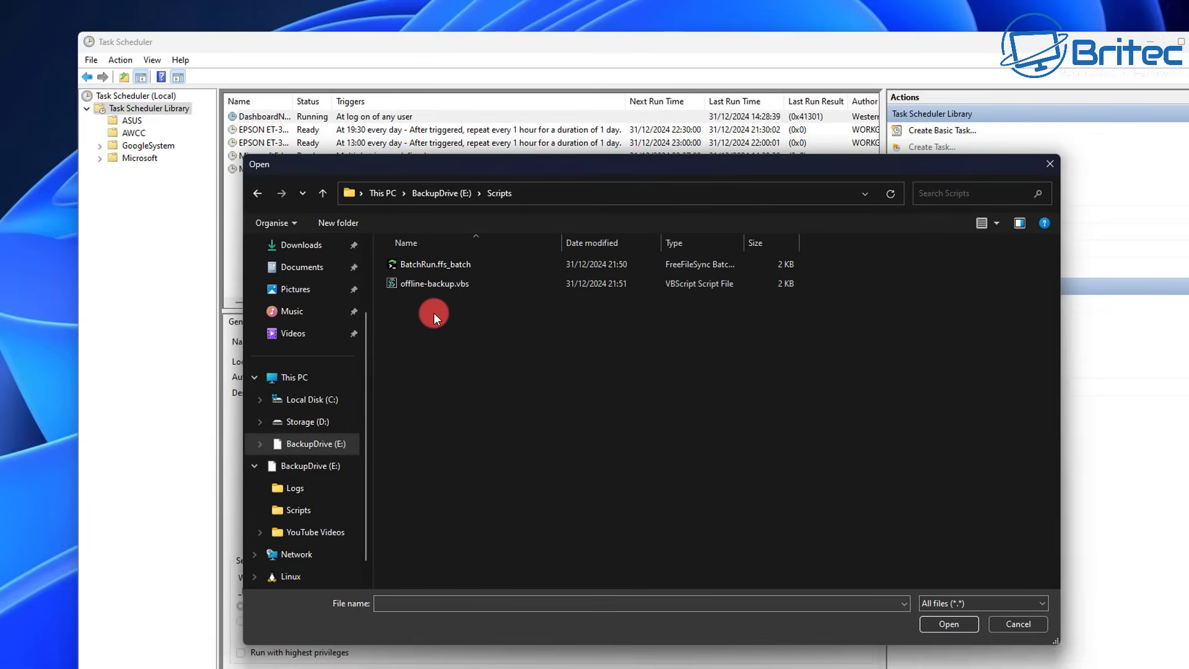
{"action": "left_click", "coordinate": [436, 285]}
{"action": "left_click", "coordinate": [956, 623]}
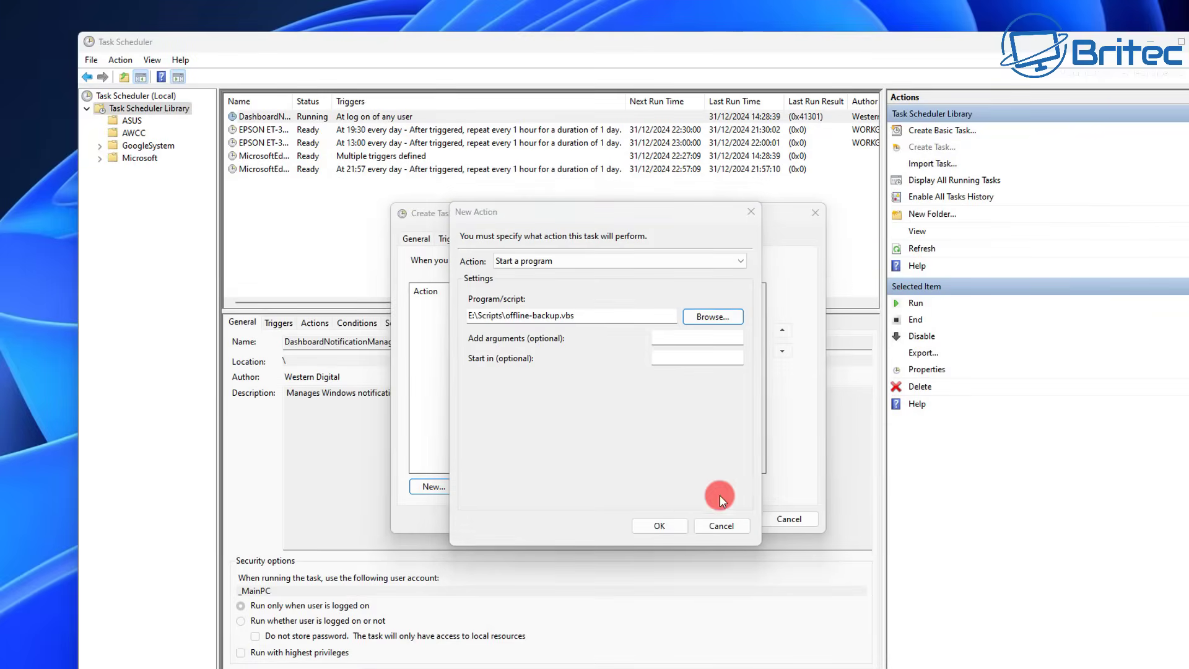
{"action": "left_click", "coordinate": [660, 525]}
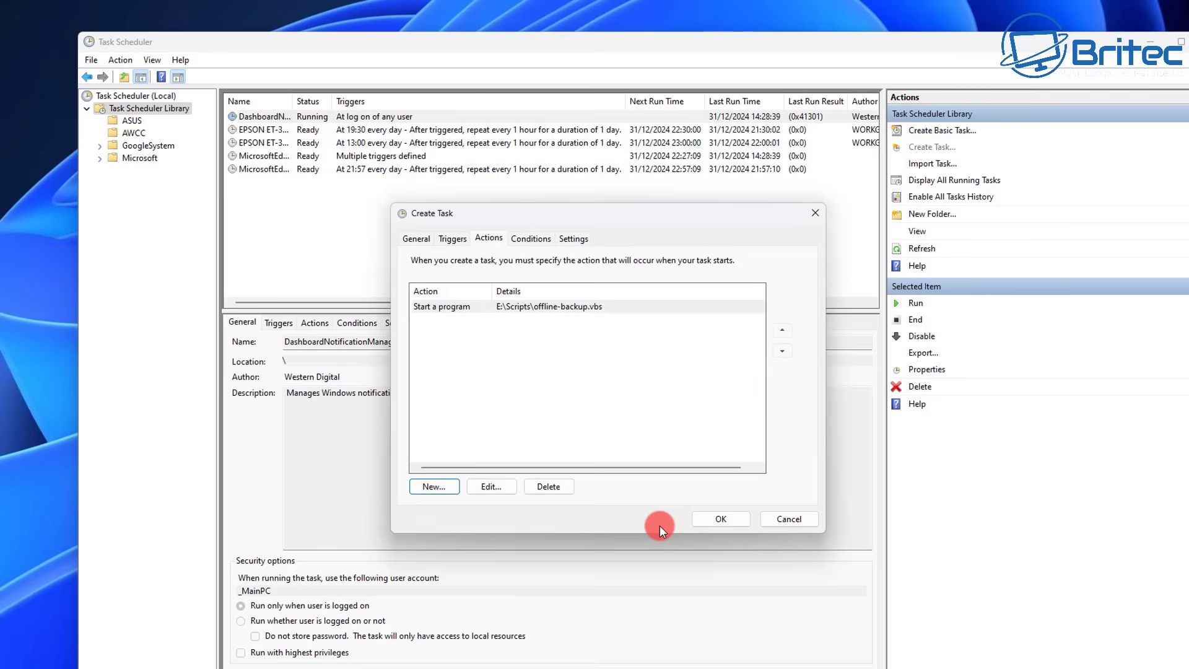
{"action": "left_click", "coordinate": [719, 519]}
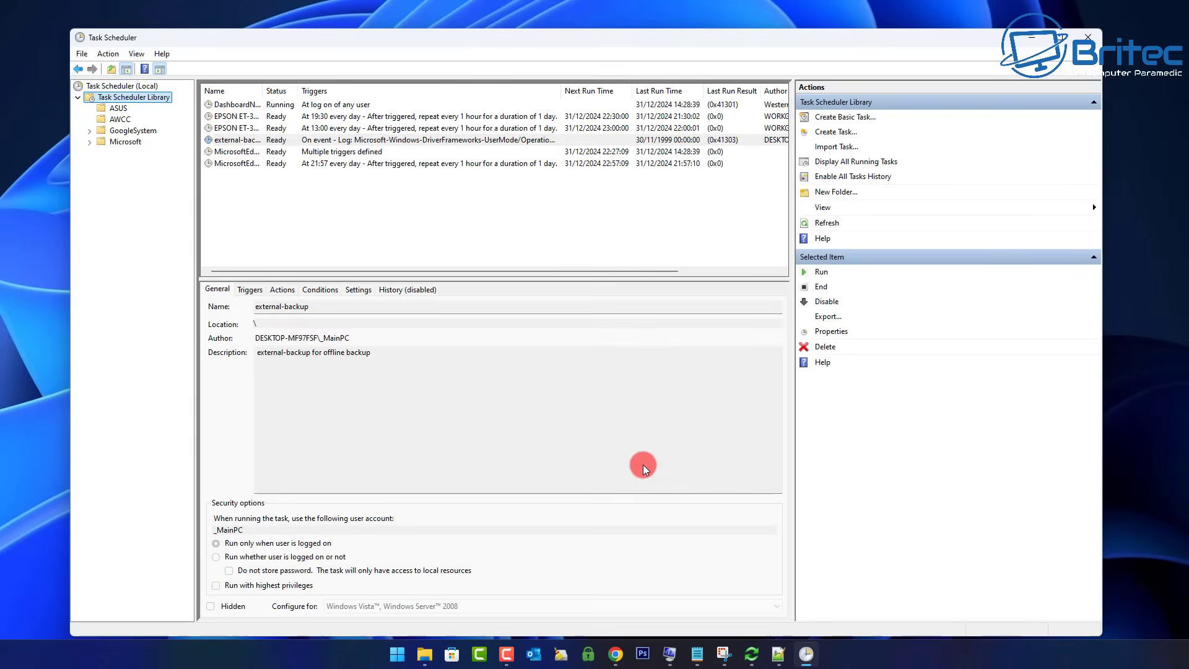
Close Task Scheduler and open Event Viewer.
{"action": "left_click", "coordinate": [1090, 39]}
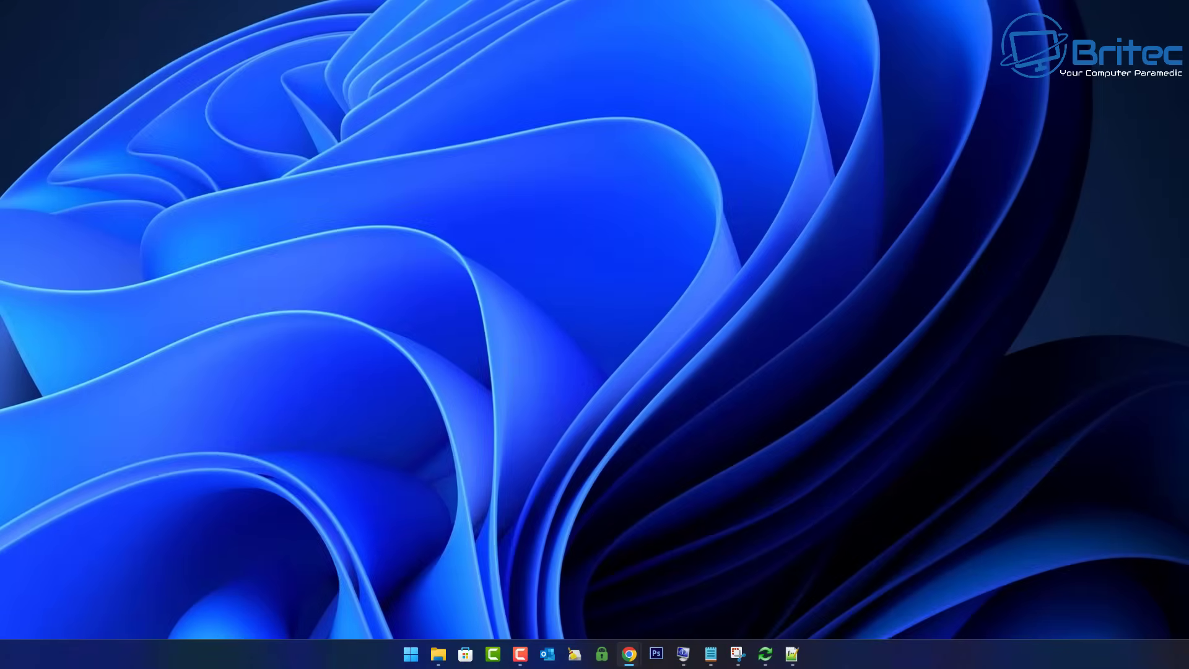
{"action": "left_click", "coordinate": [409, 654]}
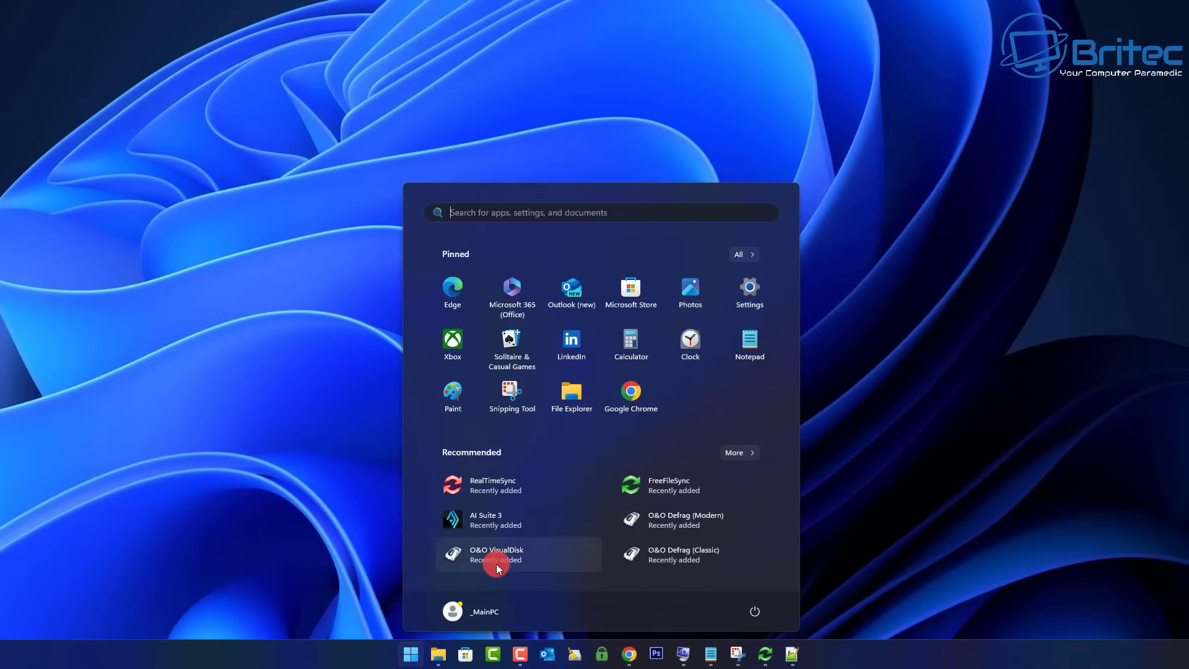
{"action": "type", "text": "ev"}
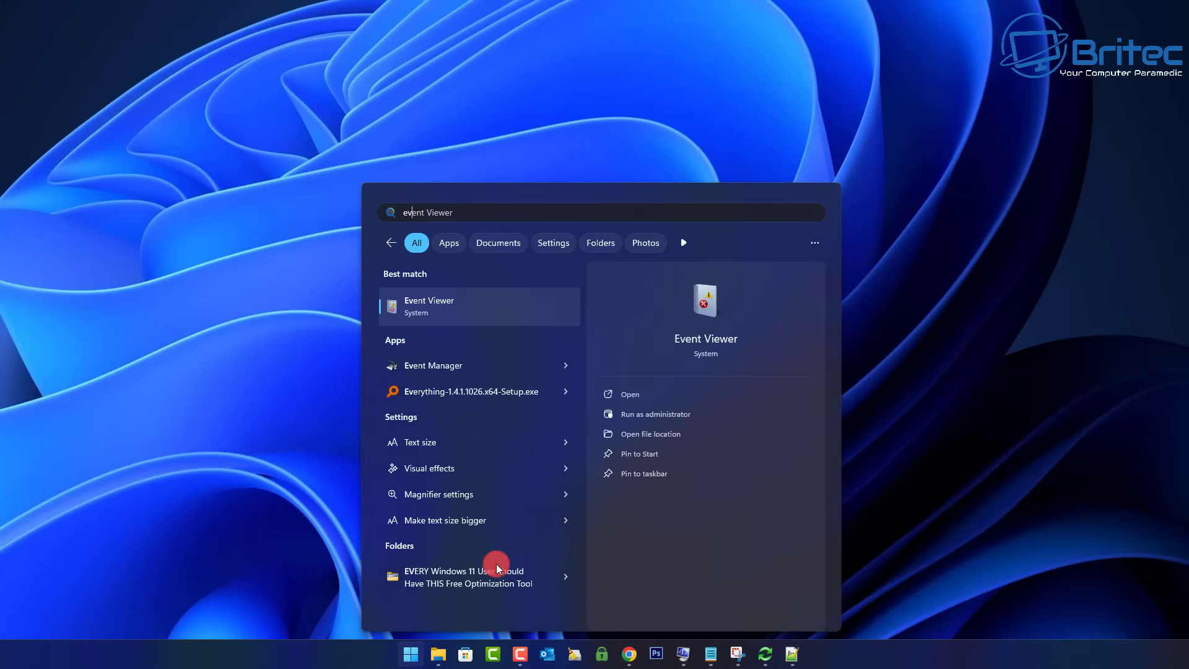
{"action": "type", "text": "ent"}
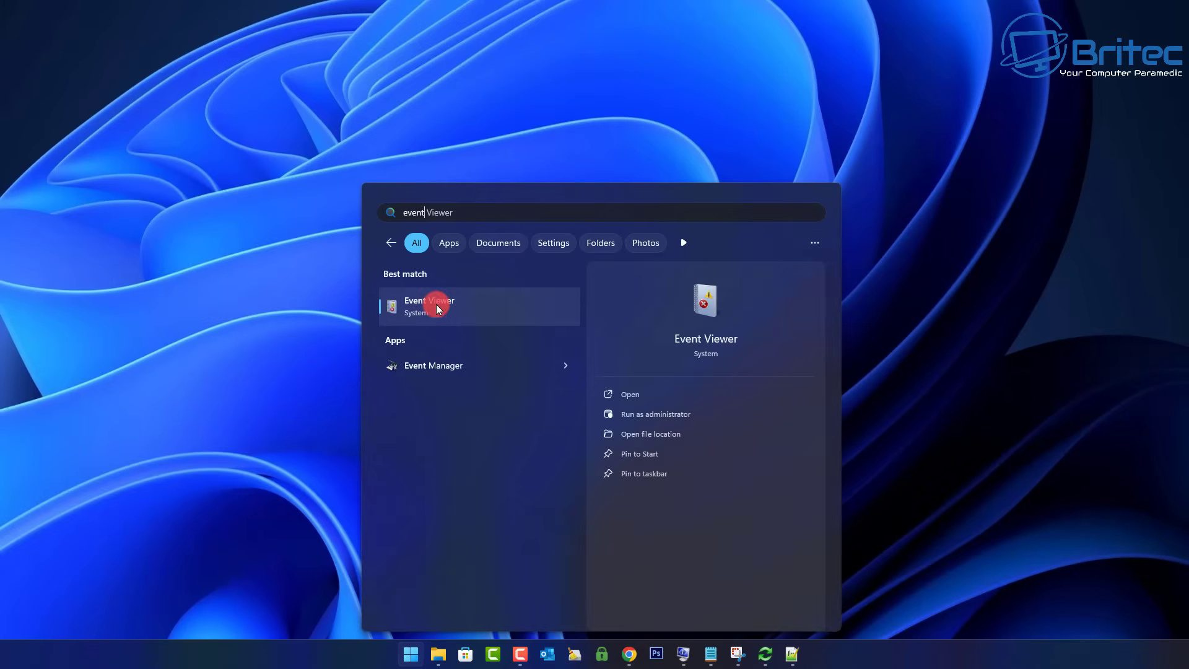
{"action": "left_click", "coordinate": [436, 307]}
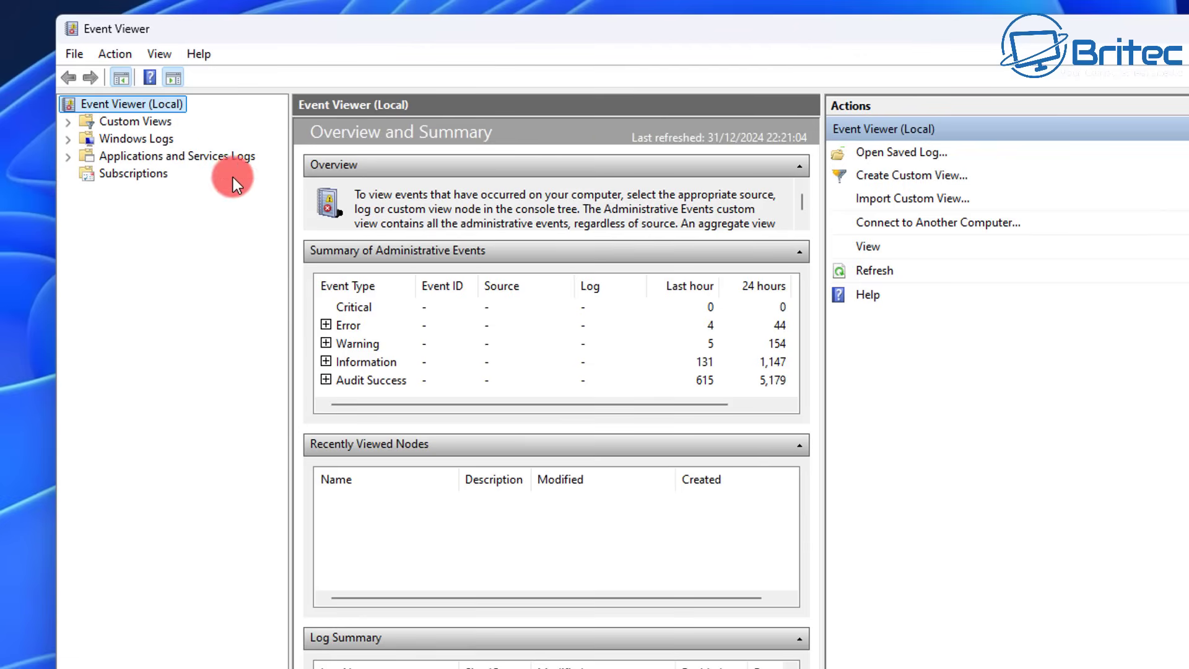
Expand Applications and Services Logs down through Microsoft to the Windows log folders.
{"action": "left_click", "coordinate": [190, 158]}
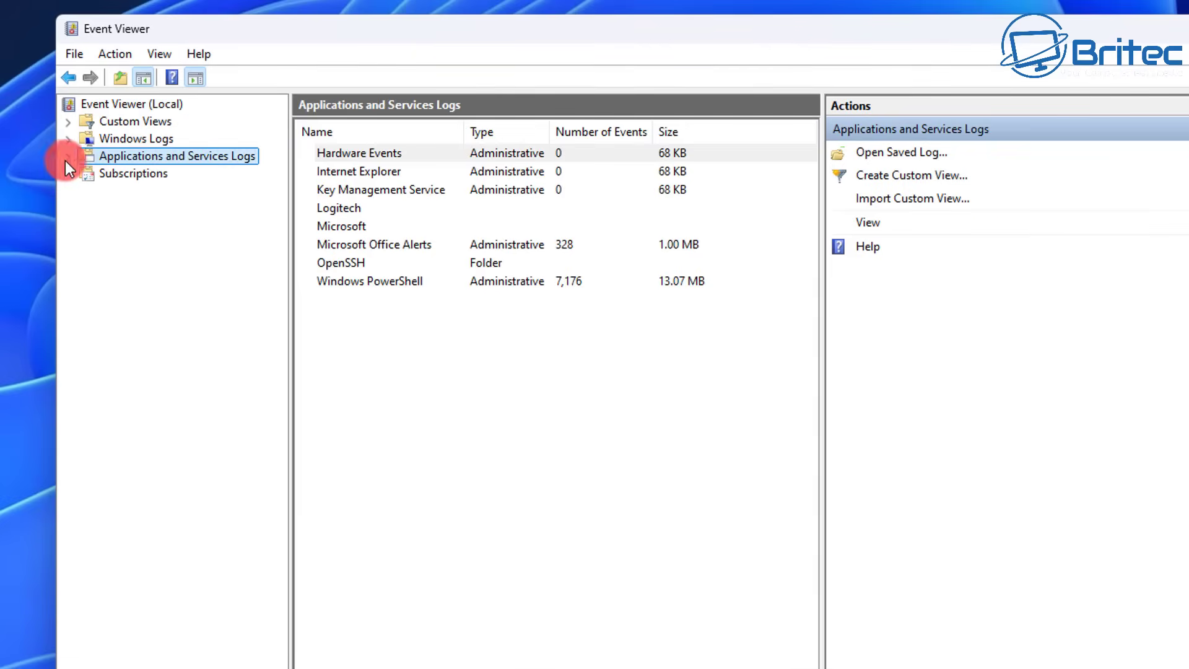
{"action": "left_click", "coordinate": [69, 158]}
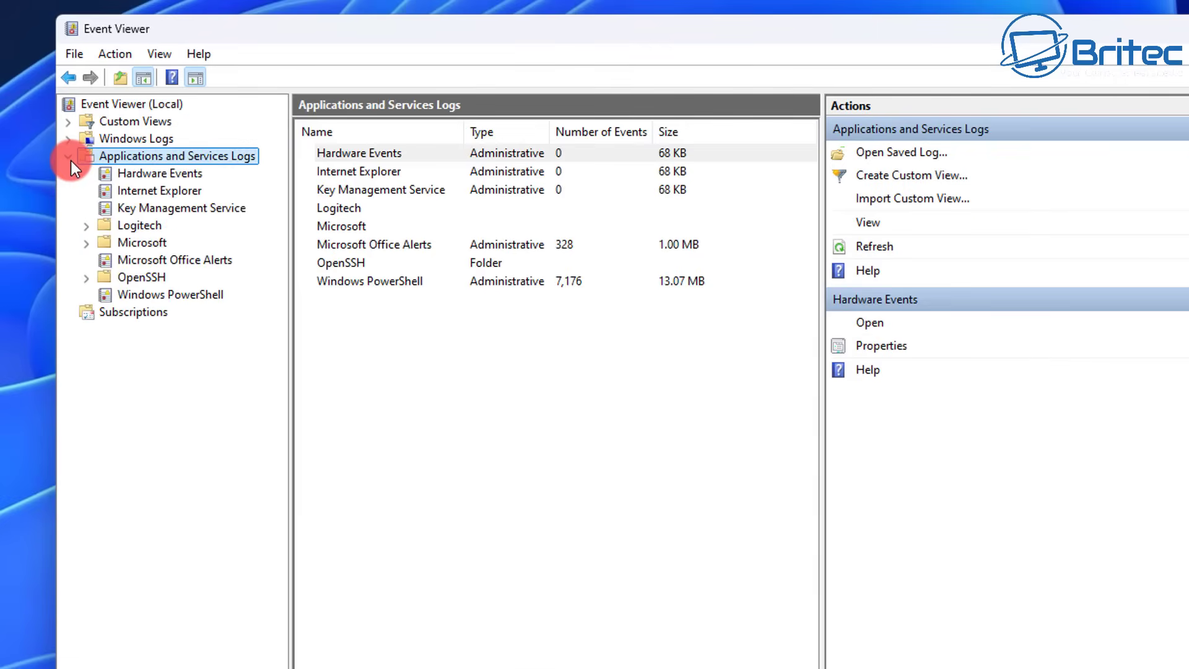
{"action": "left_click", "coordinate": [144, 243]}
{"action": "left_click", "coordinate": [86, 243]}
{"action": "left_click", "coordinate": [162, 314]}
{"action": "left_click", "coordinate": [104, 313]}
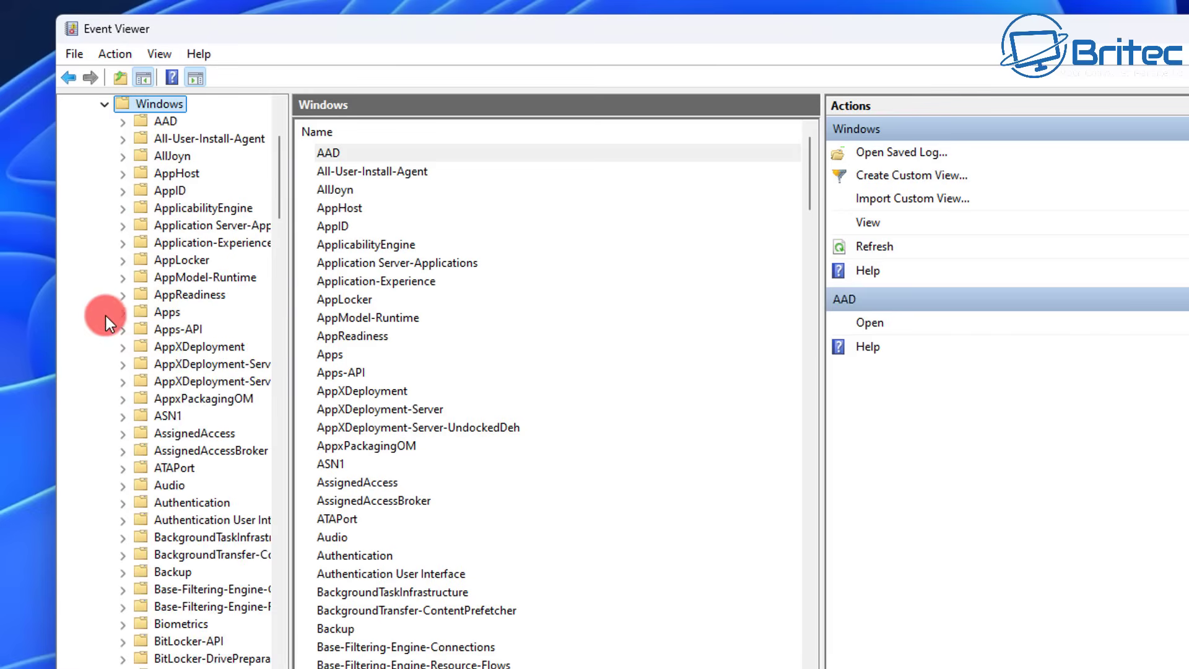
Enable the Operational log under DriverFrameworks-UserMode and put Event Viewer away.
{"action": "left_click_drag", "start_coordinate": [292, 366], "coordinate": [404, 364]}
{"action": "left_click", "coordinate": [1184, 69]}
{"action": "scroll", "coordinate": [247, 474], "scroll_direction": "down", "scroll_amount": 9}
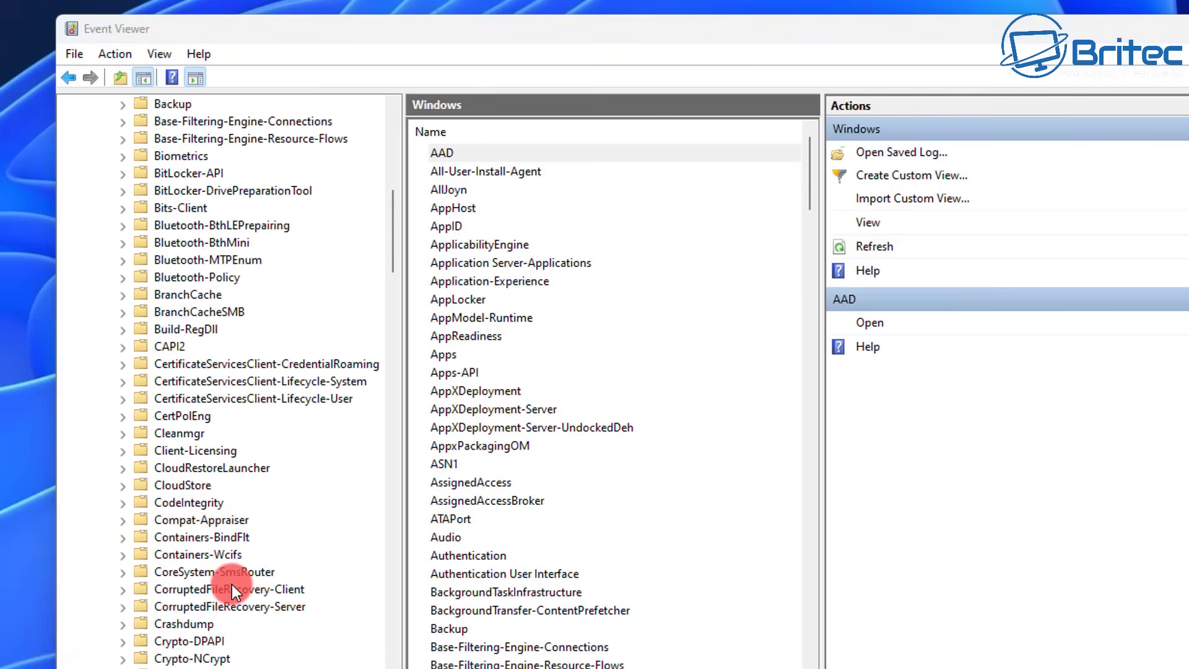
{"action": "scroll", "coordinate": [232, 585], "scroll_direction": "down", "scroll_amount": 11}
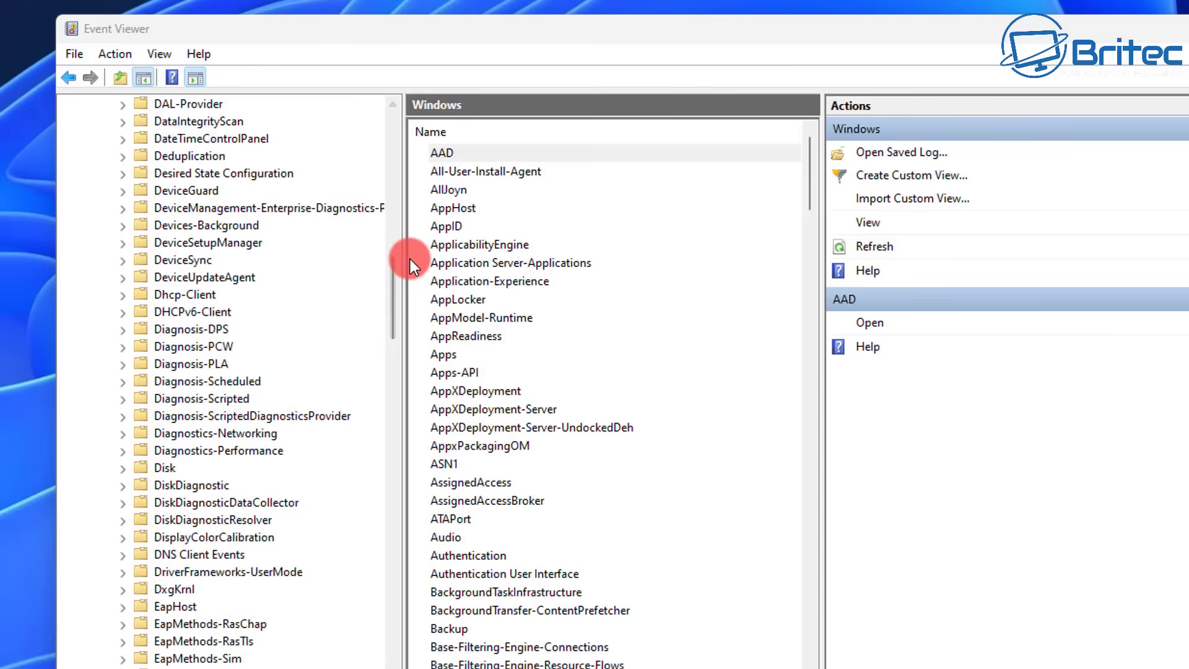
{"action": "left_click_drag", "start_coordinate": [403, 254], "coordinate": [478, 279]}
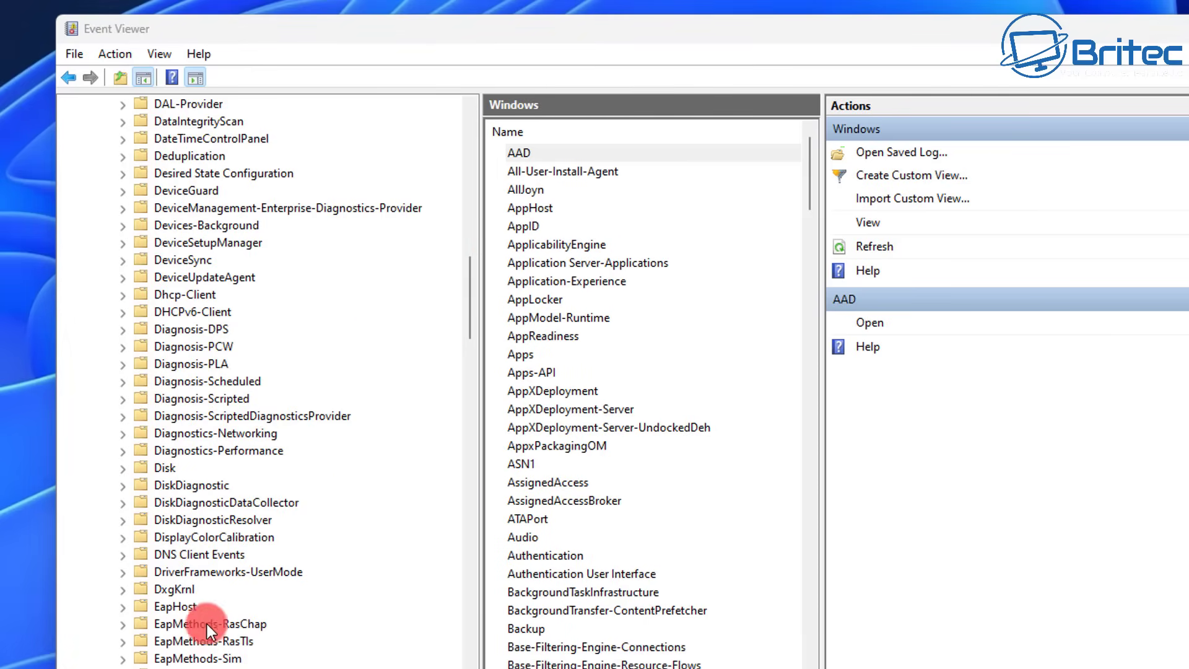
{"action": "left_click", "coordinate": [225, 578]}
{"action": "left_click", "coordinate": [126, 573]}
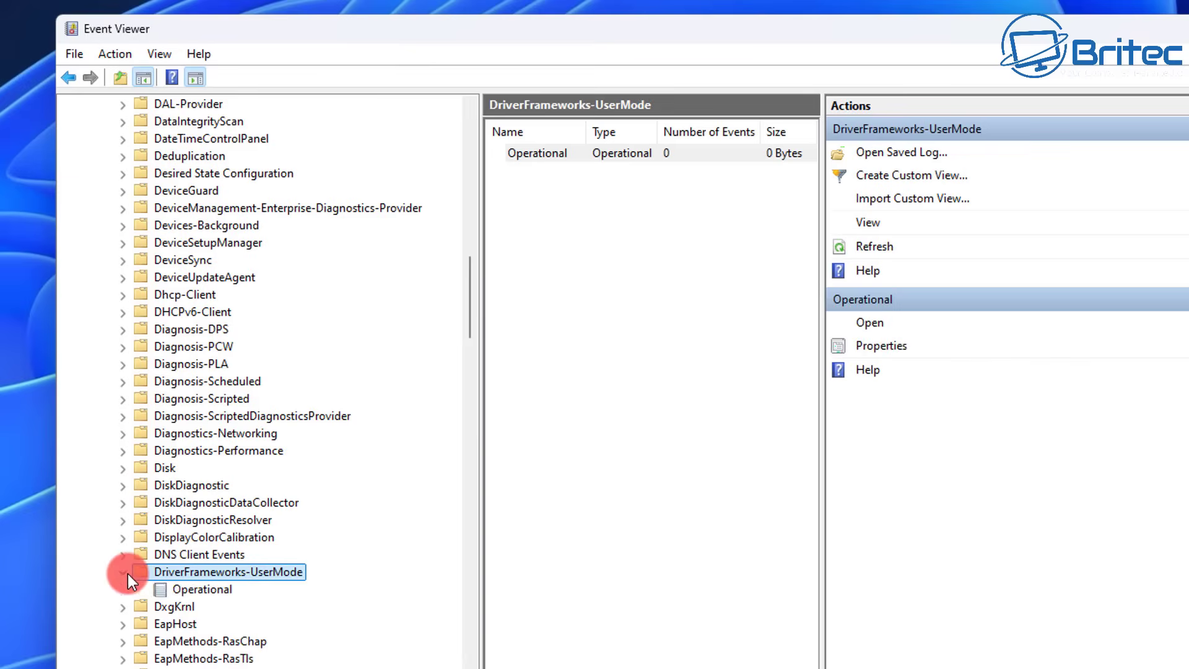
{"action": "left_click", "coordinate": [193, 590]}
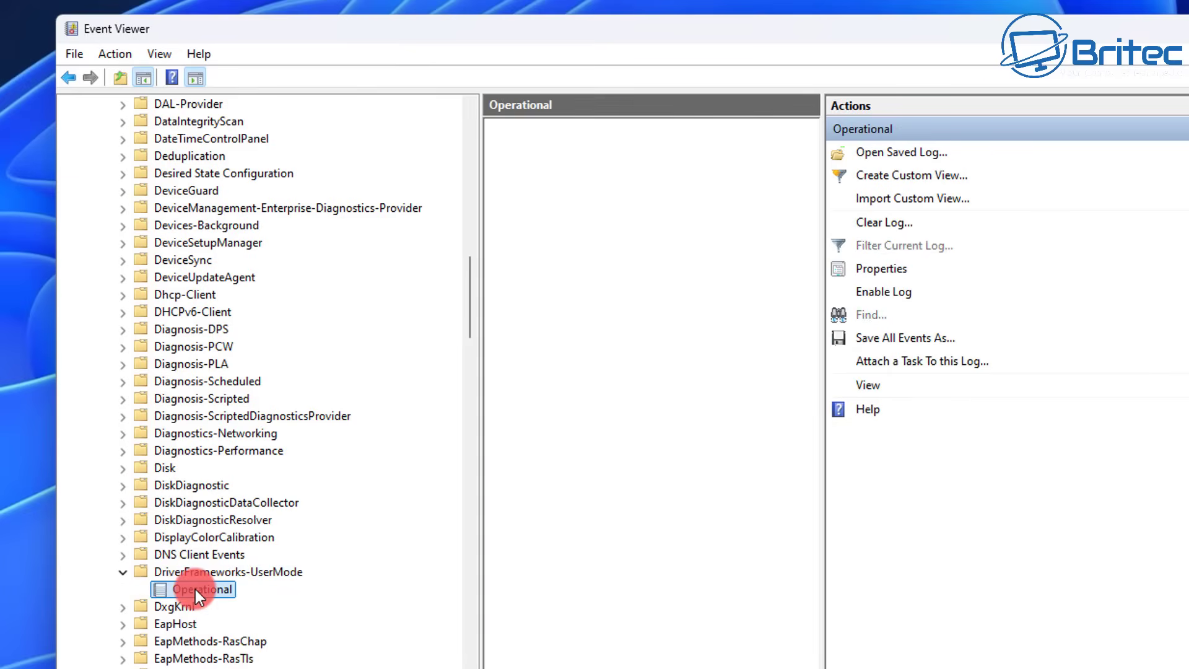
{"action": "left_click", "coordinate": [894, 298]}
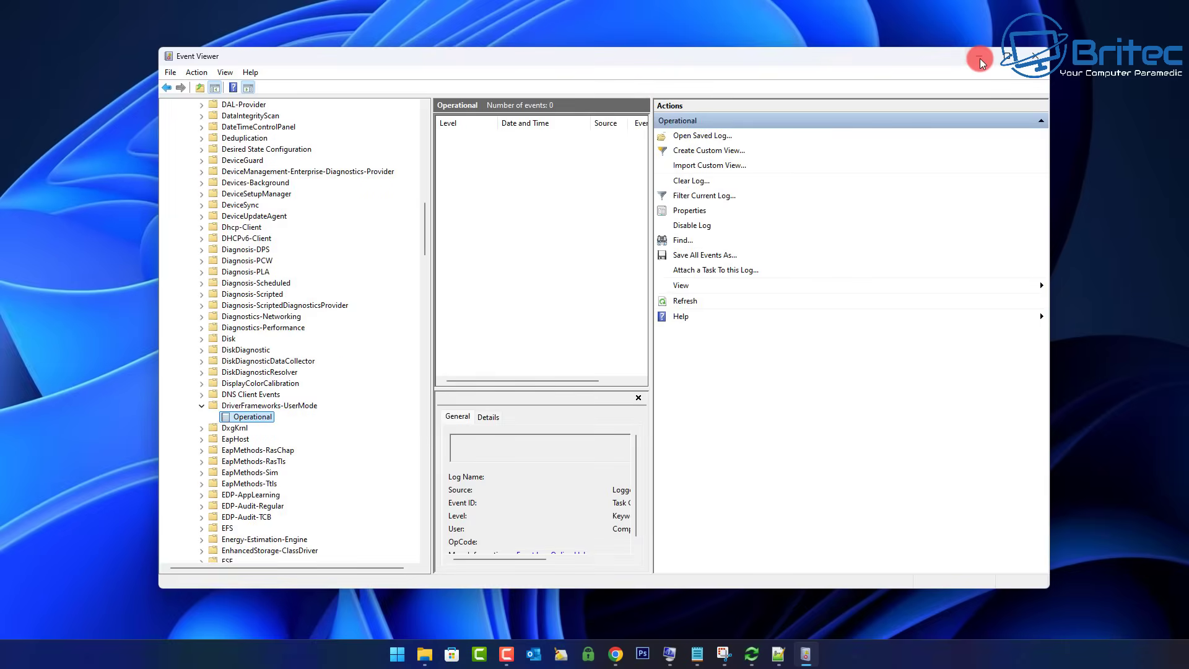
{"action": "left_click", "coordinate": [980, 59]}
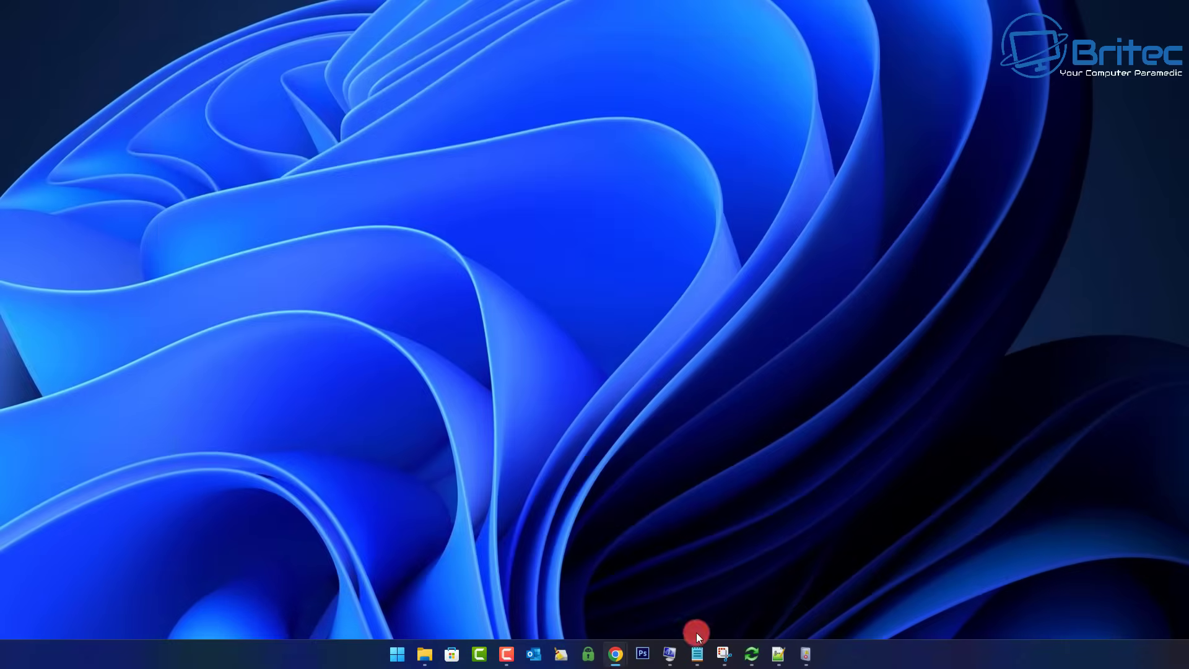
Open a new File Explorer window and show the contents of BackupDrive (E:).
{"action": "left_click", "coordinate": [425, 656]}
{"action": "right_click", "coordinate": [426, 660]}
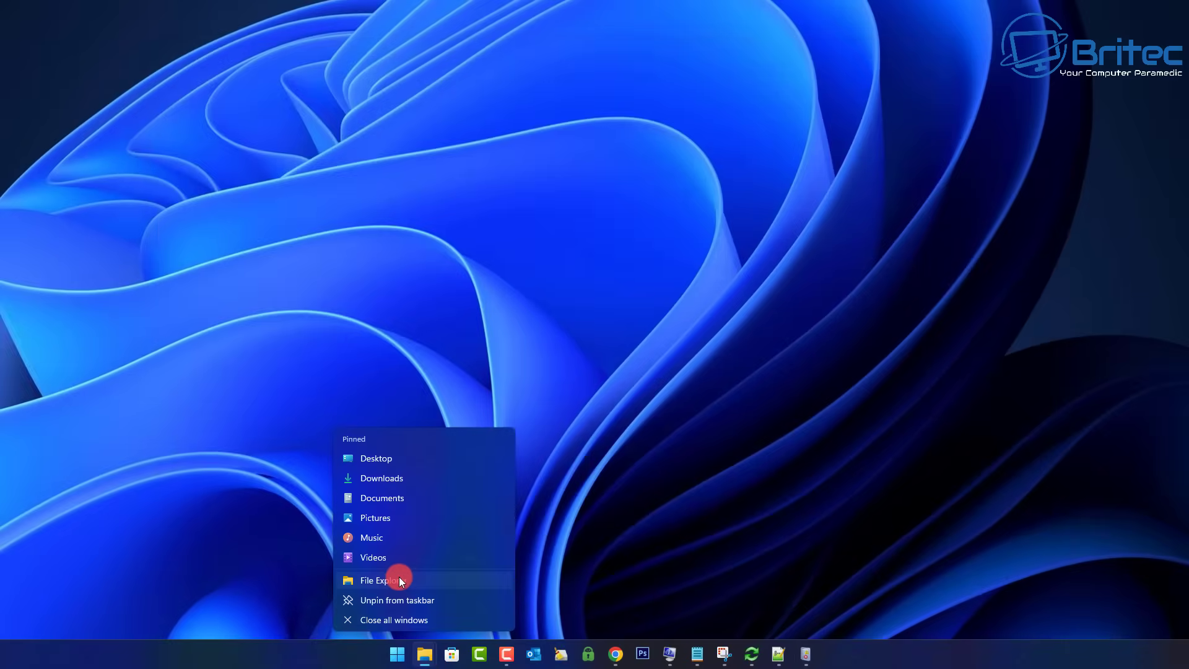
{"action": "left_click", "coordinate": [399, 577]}
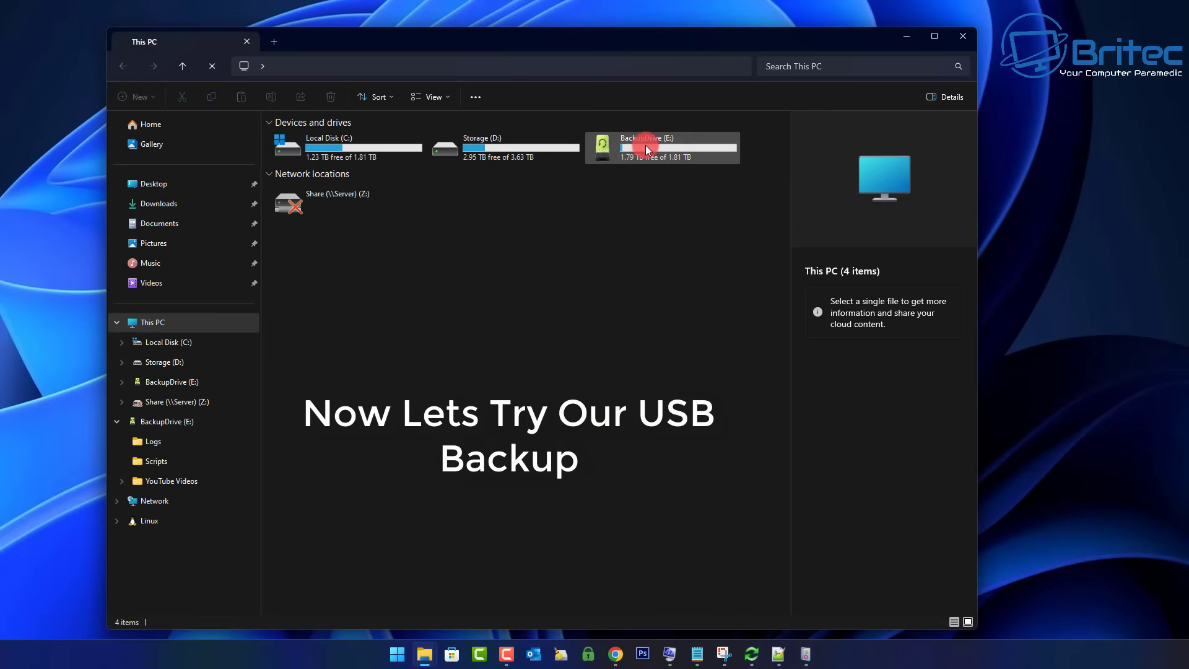
{"action": "double_click", "coordinate": [646, 147]}
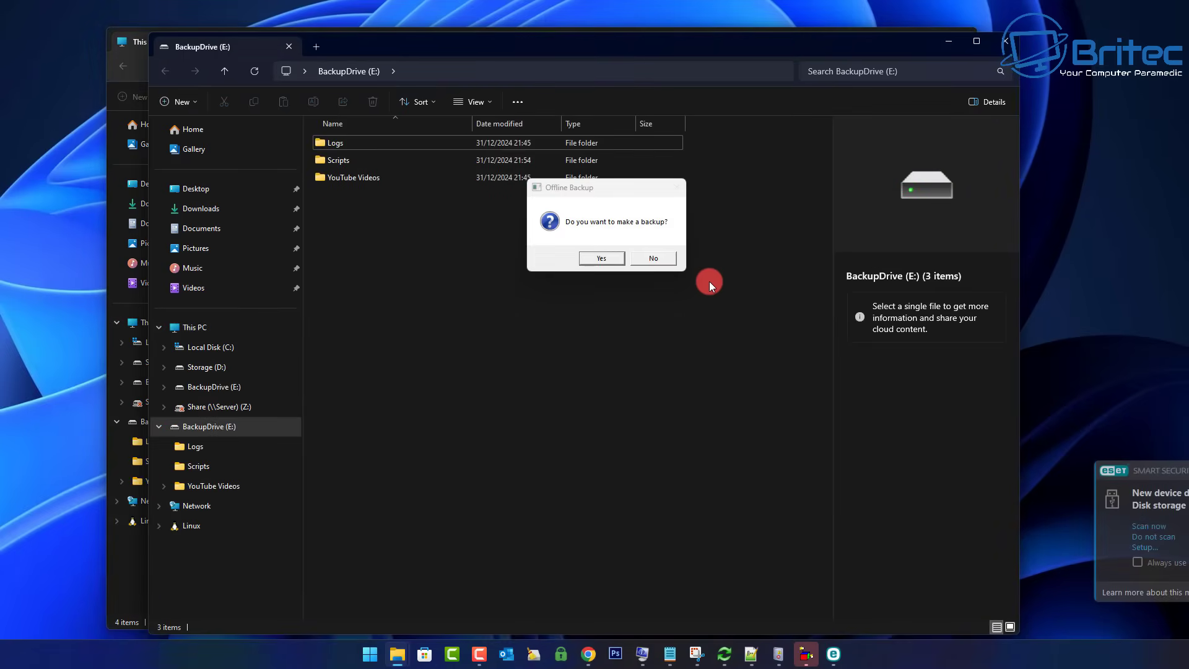
Try to run the backup by accepting the Offline Backup prompt.
{"action": "left_click_drag", "start_coordinate": [600, 188], "coordinate": [546, 224]}
{"action": "left_click", "coordinate": [548, 295]}
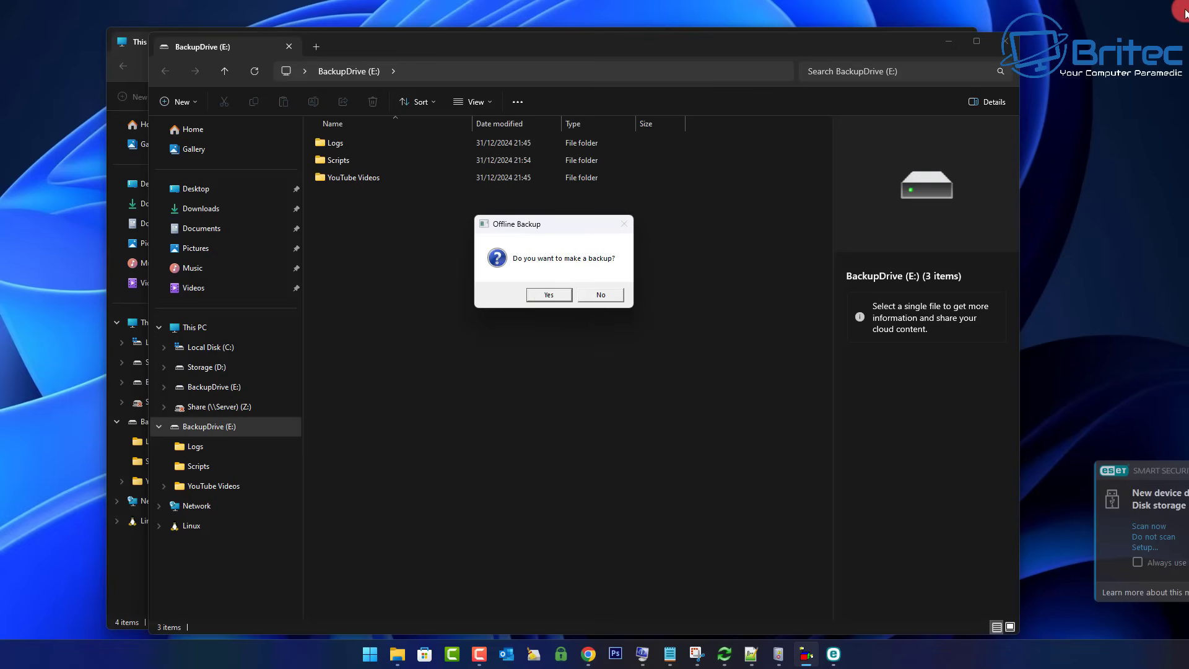
{"action": "left_click", "coordinate": [740, 311]}
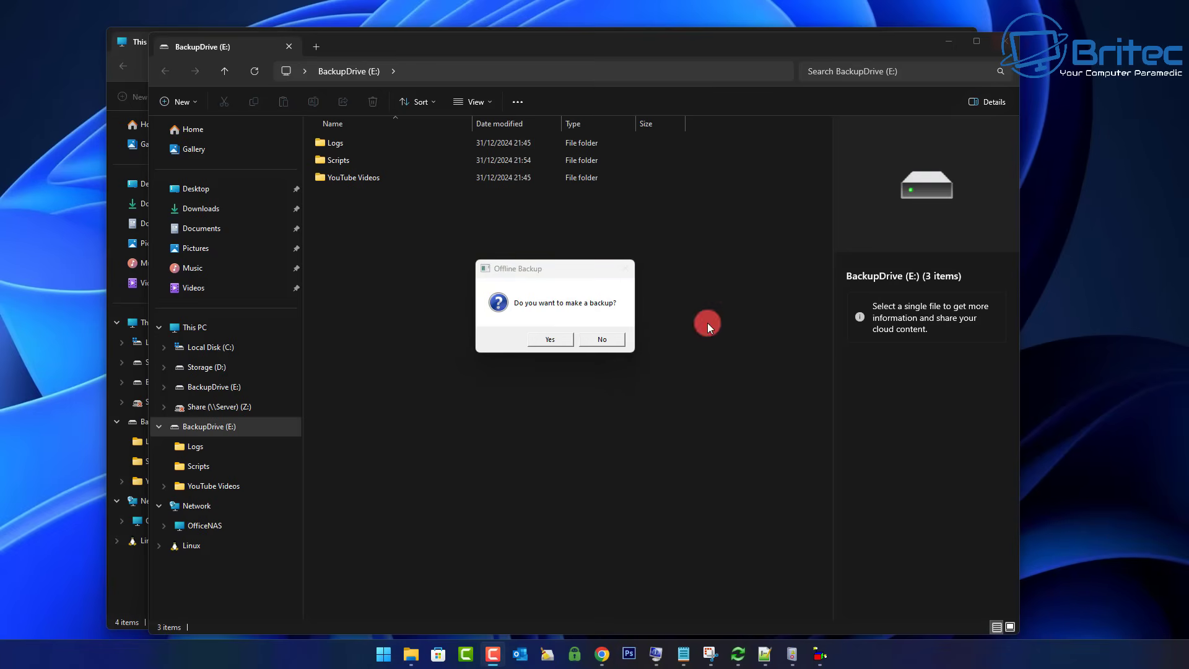
{"action": "left_click", "coordinate": [548, 340]}
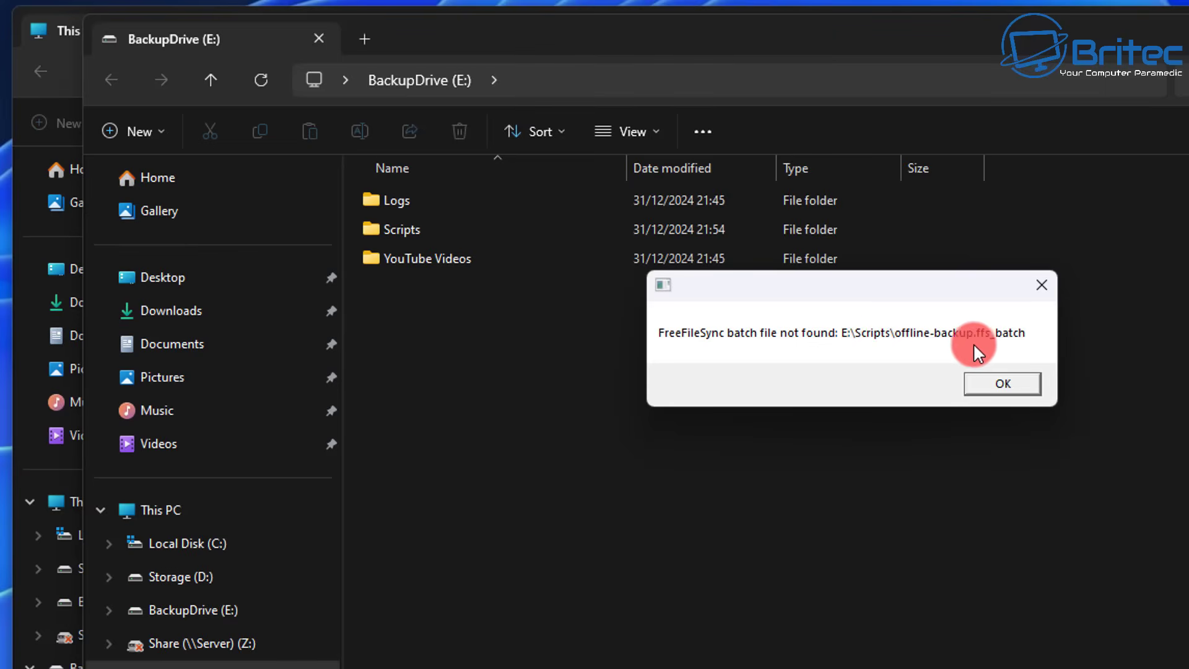
Rename BatchRun.ffs_batch in the Scripts folder on BackupDrive (E:) to offline-backup.ffs_batch and dismiss the open error message.
{"action": "left_click", "coordinate": [403, 234]}
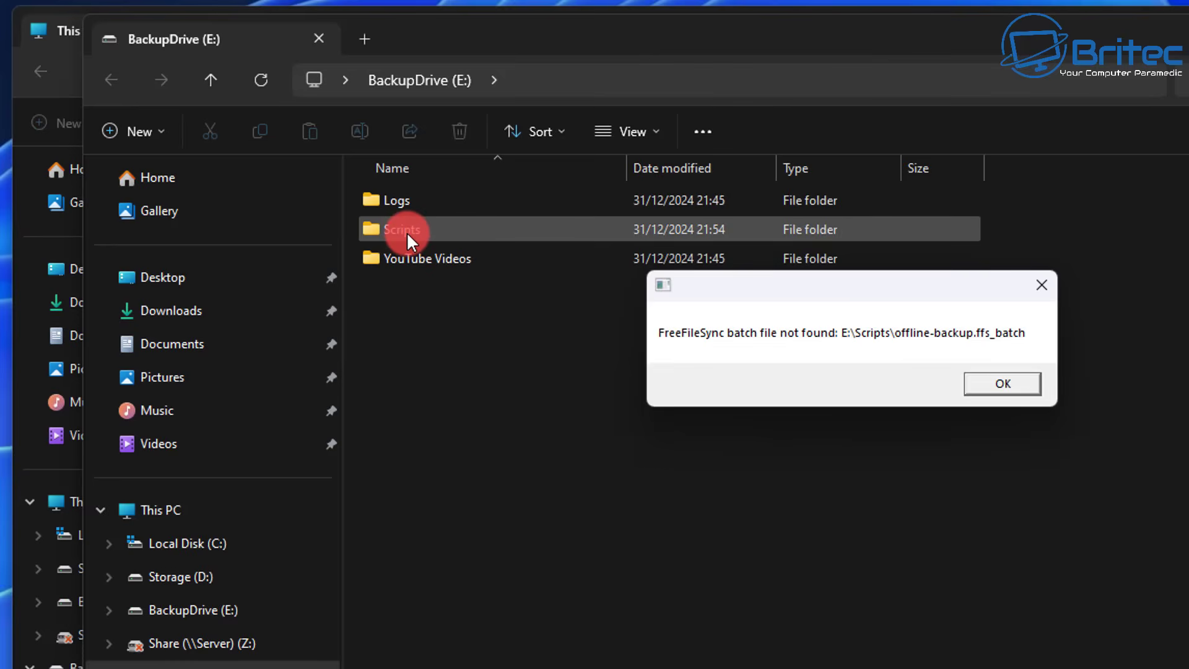
{"action": "left_click", "coordinate": [406, 231]}
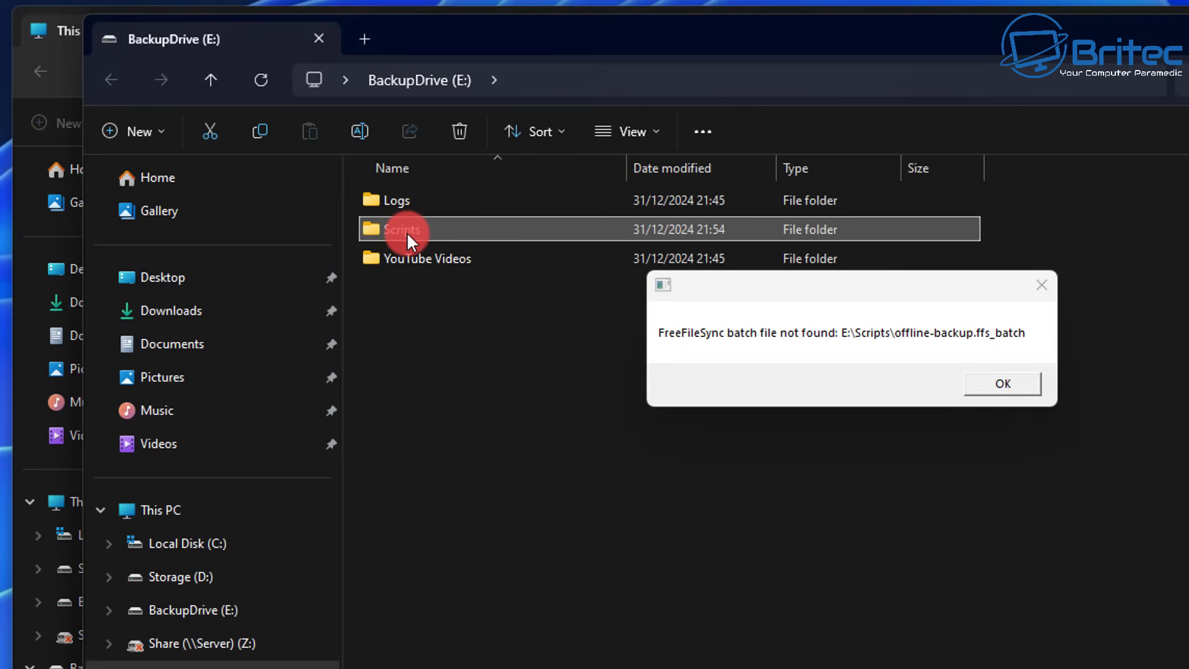
{"action": "double_click", "coordinate": [406, 232]}
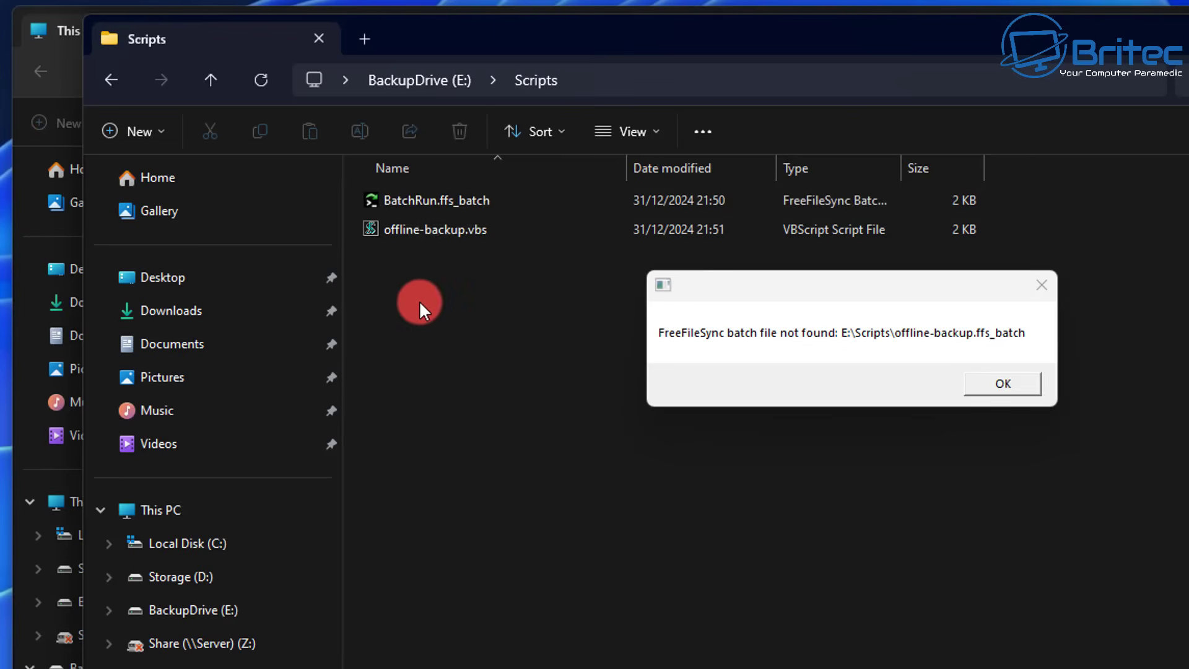
{"action": "right_click", "coordinate": [429, 202]}
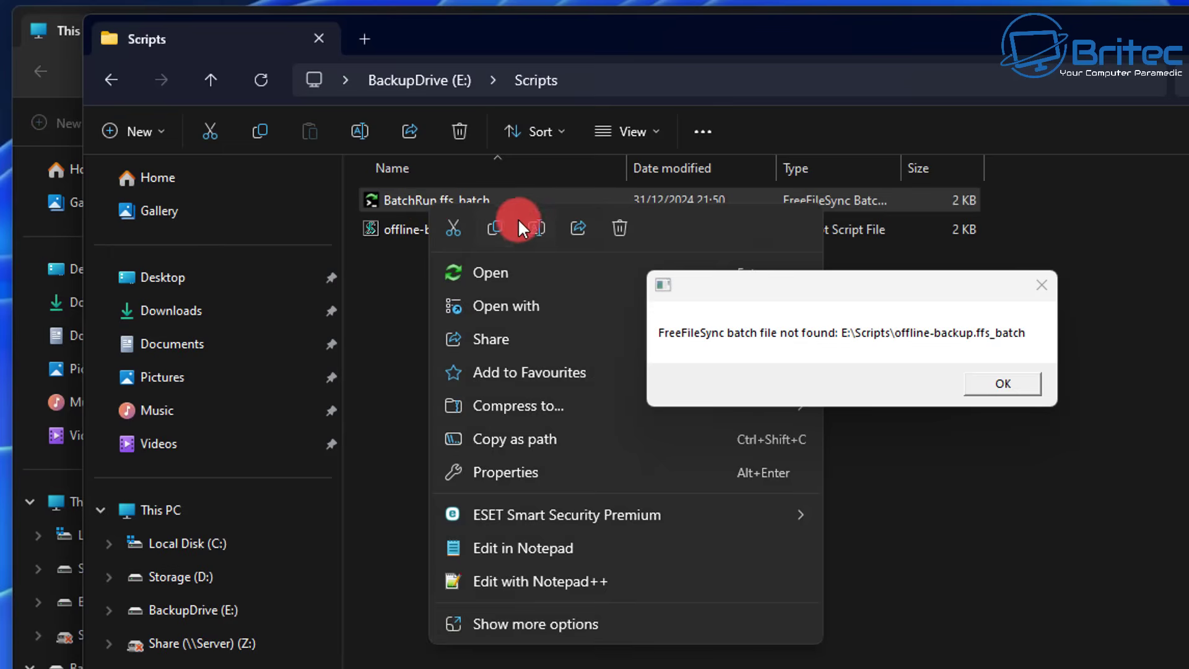
{"action": "left_click", "coordinate": [535, 227]}
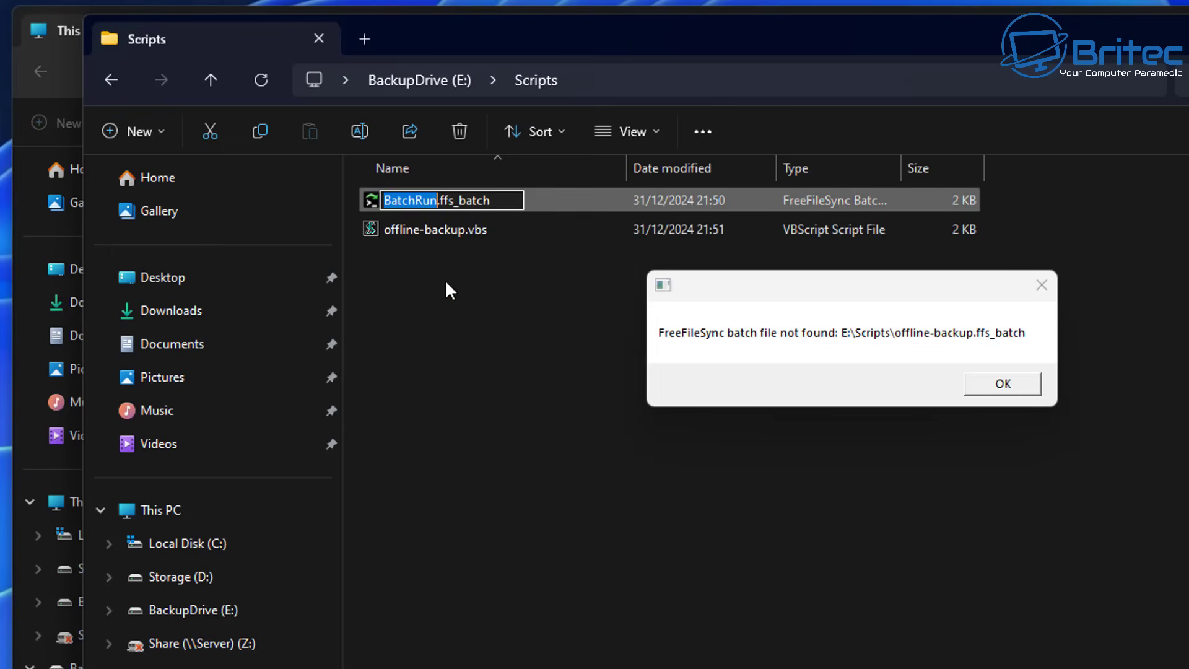
{"action": "type", "text": "offline-backup"}
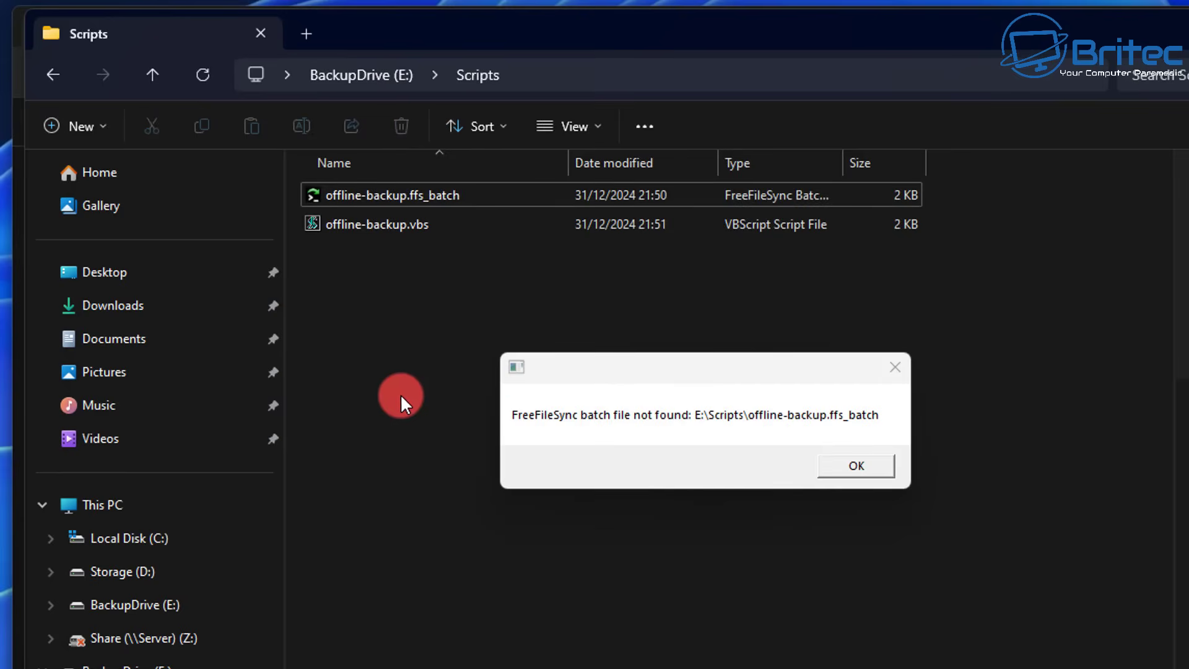
{"action": "left_click", "coordinate": [859, 464]}
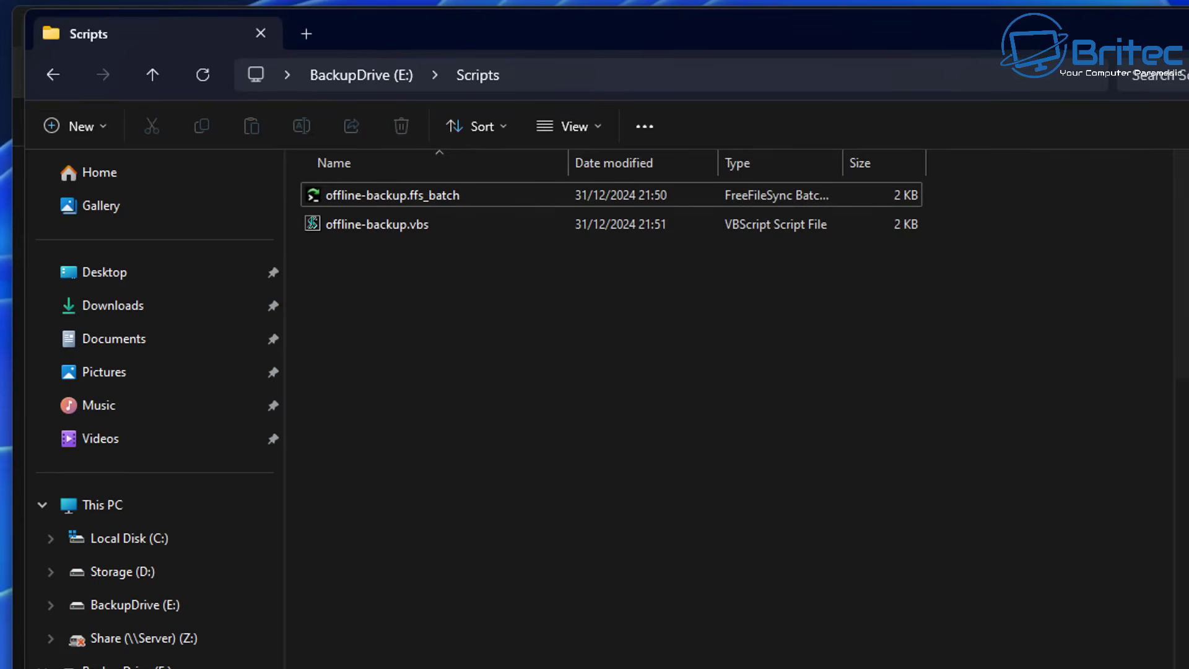
Run the backup by accepting the Offline Backup prompt, acknowledge its completion, and close the File Explorer windows.
{"action": "left_click", "coordinate": [46, 74]}
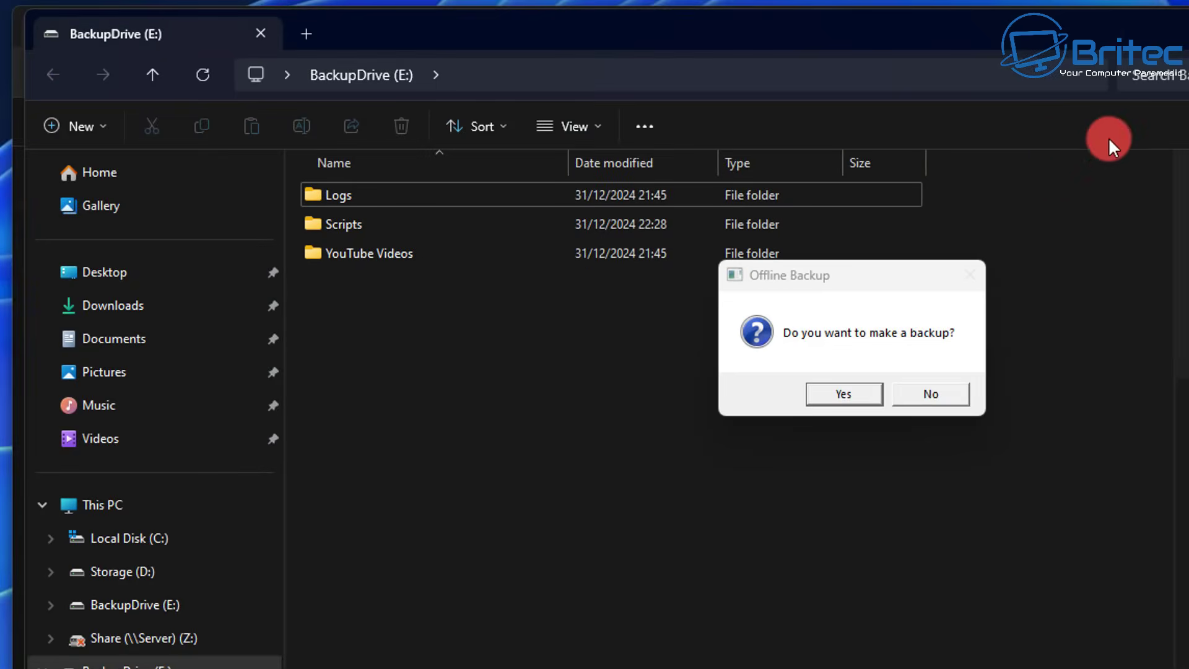
{"action": "left_click", "coordinate": [844, 393]}
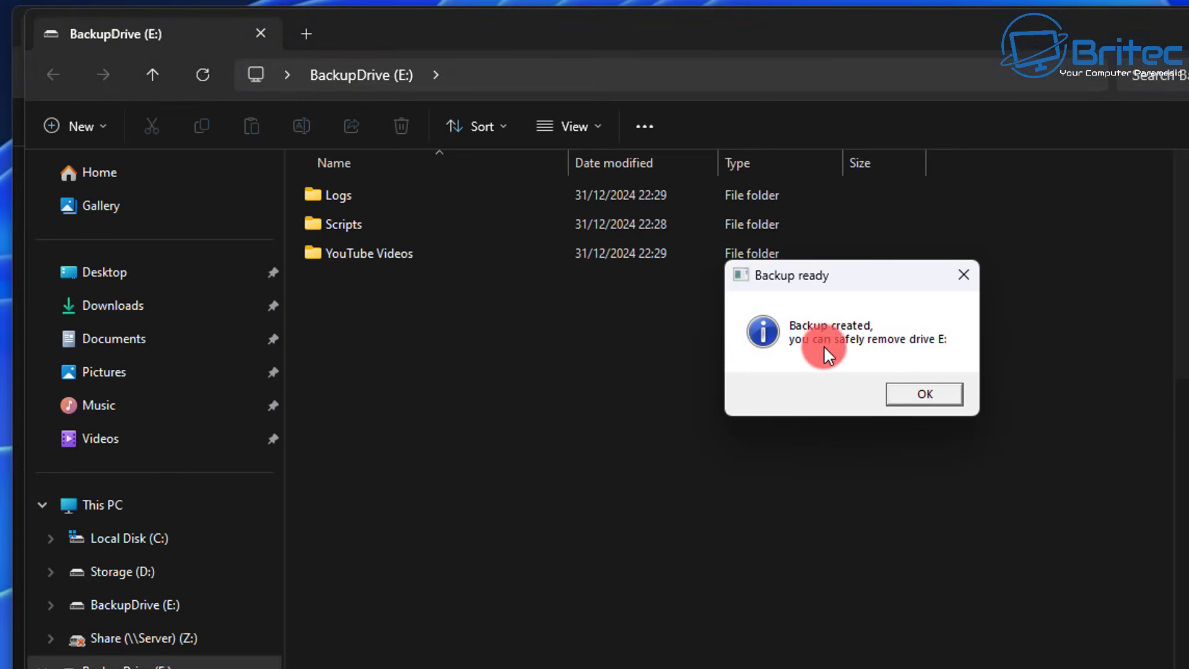
{"action": "left_click", "coordinate": [926, 394]}
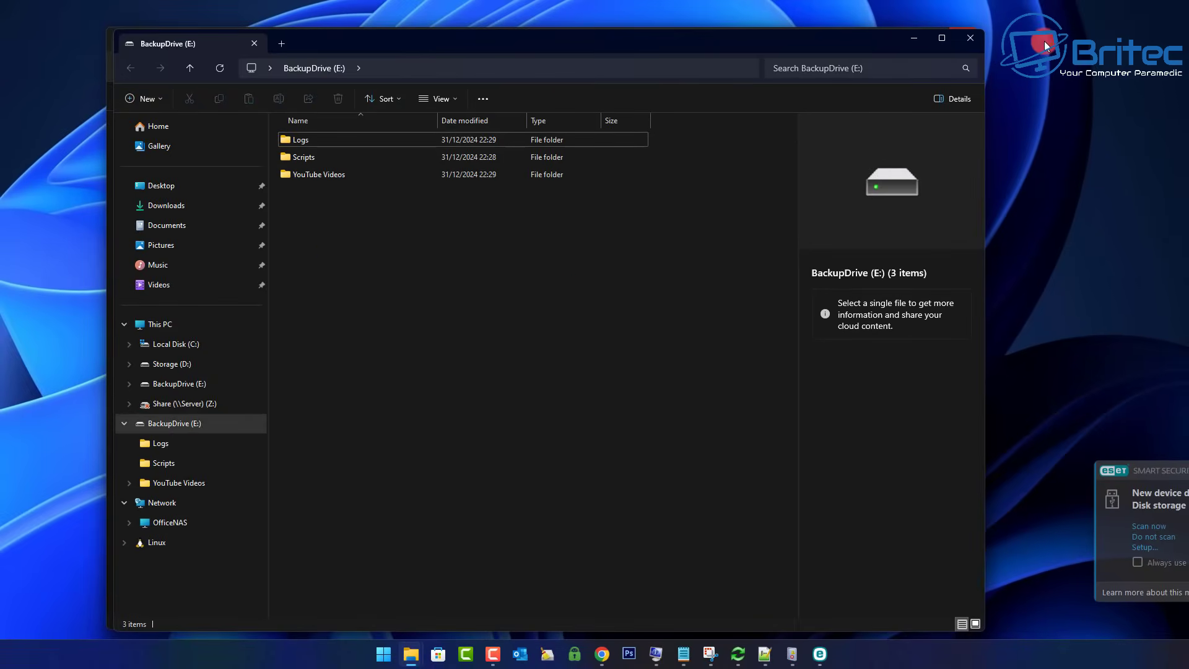
{"action": "left_click", "coordinate": [971, 42]}
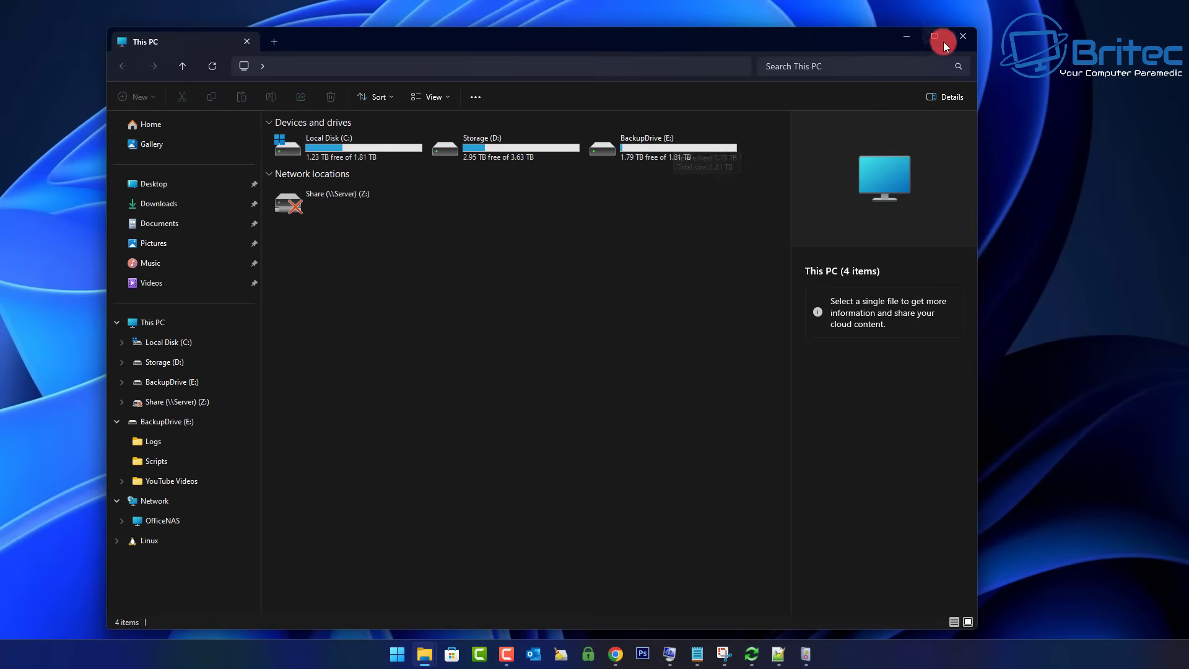
{"action": "left_click", "coordinate": [963, 36]}
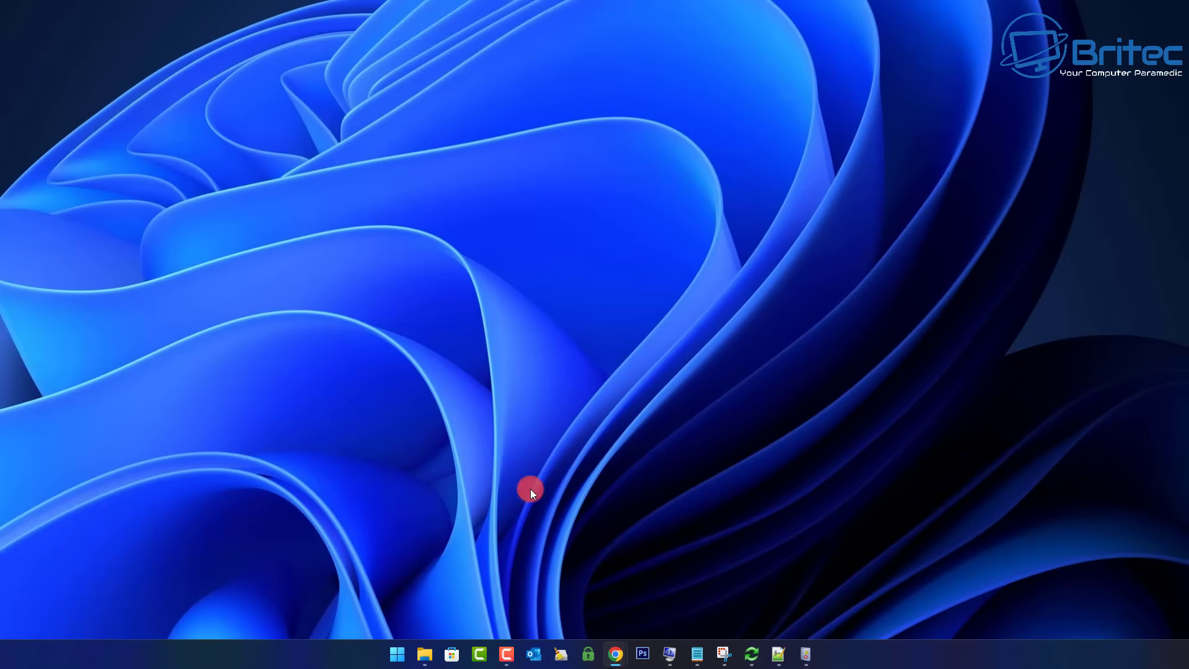
Open Disk Management and enlarge its window enough to show all disks.
{"action": "right_click", "coordinate": [397, 658]}
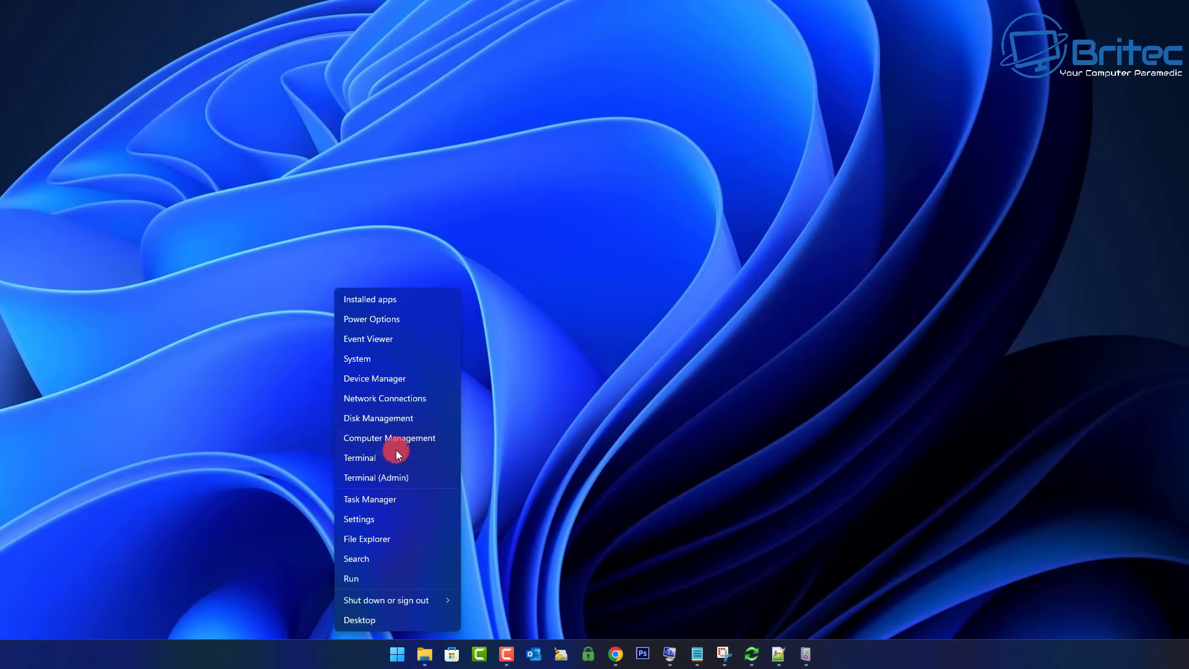
{"action": "left_click", "coordinate": [394, 420]}
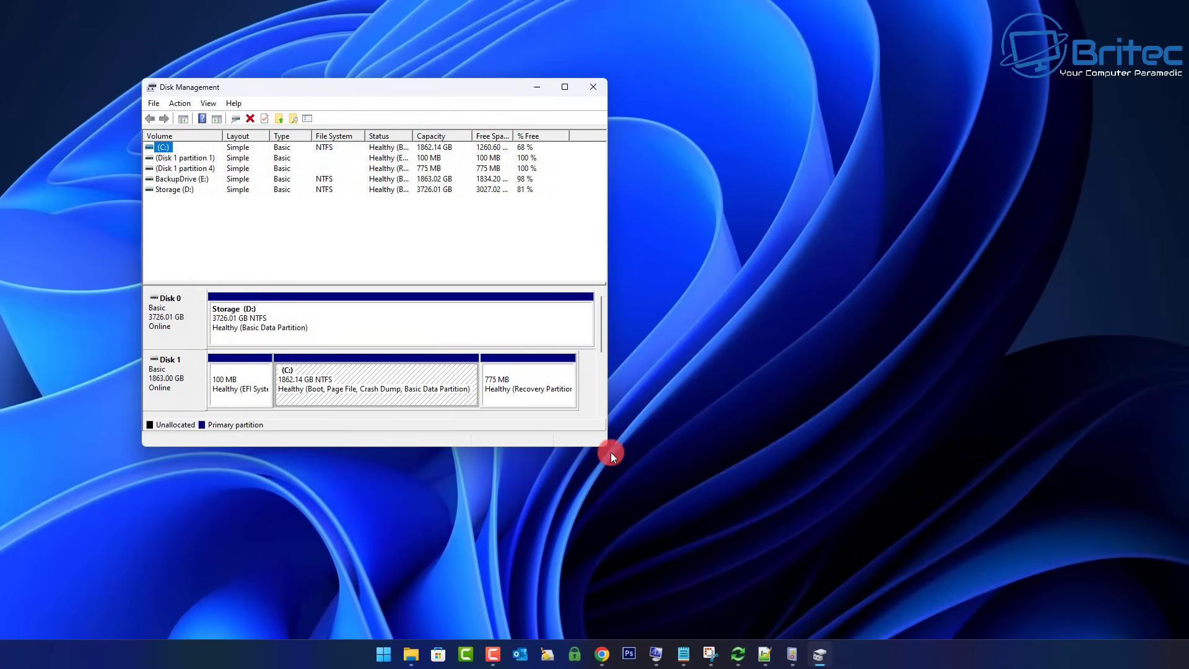
{"action": "left_click_drag", "start_coordinate": [607, 449], "coordinate": [1035, 619]}
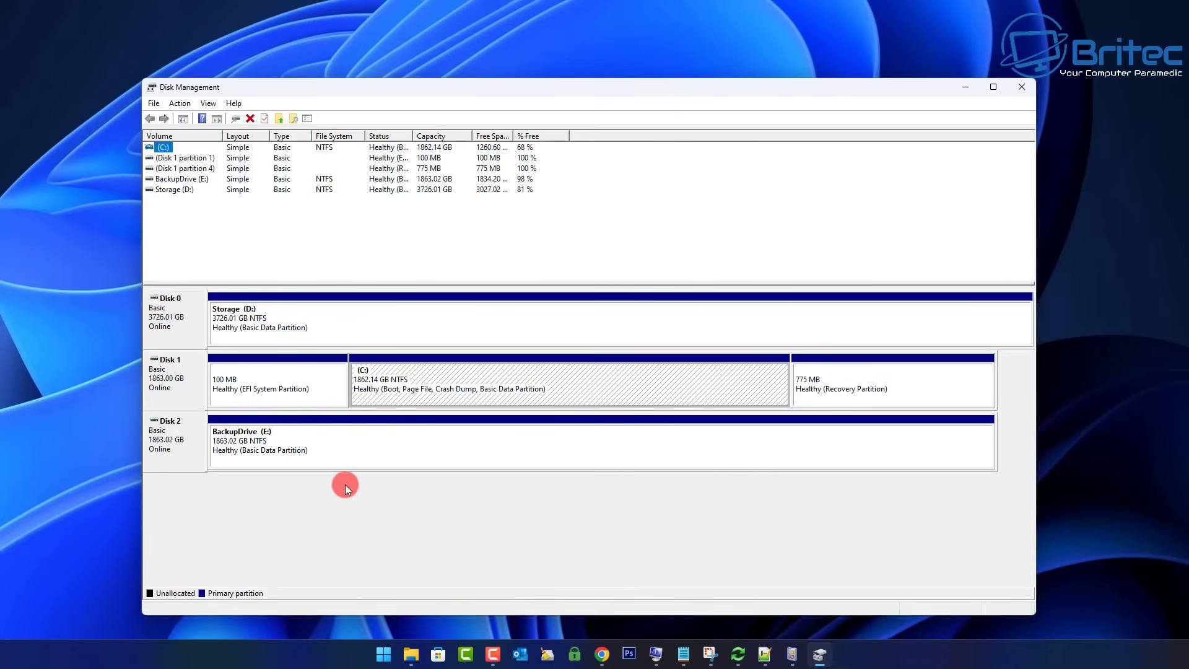
Check the drive letter and path settings of the BackupDrive (E:) volume and leave them without changes.
{"action": "left_click", "coordinate": [280, 440]}
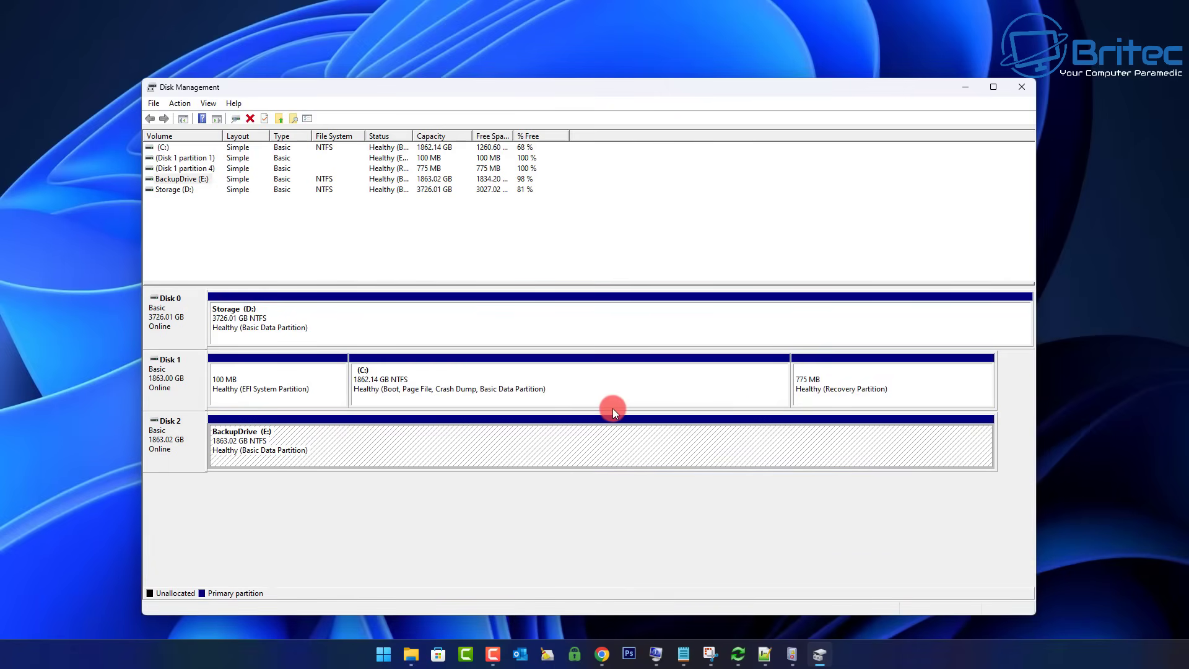
{"action": "right_click", "coordinate": [369, 433]}
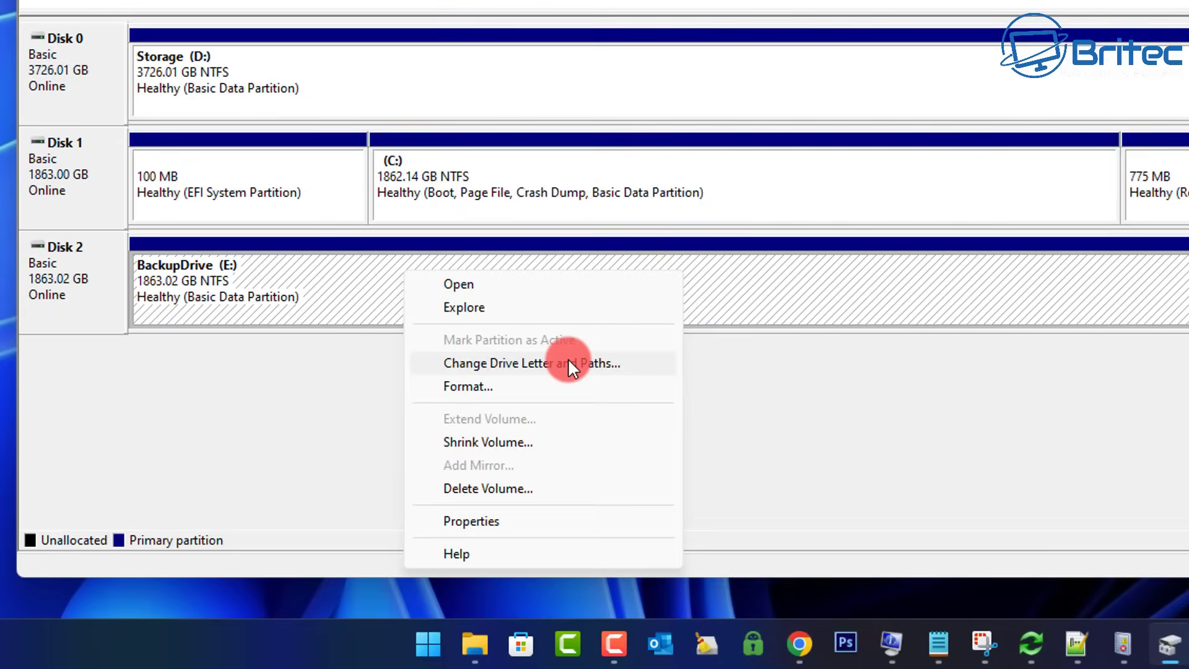
{"action": "left_click", "coordinate": [561, 377]}
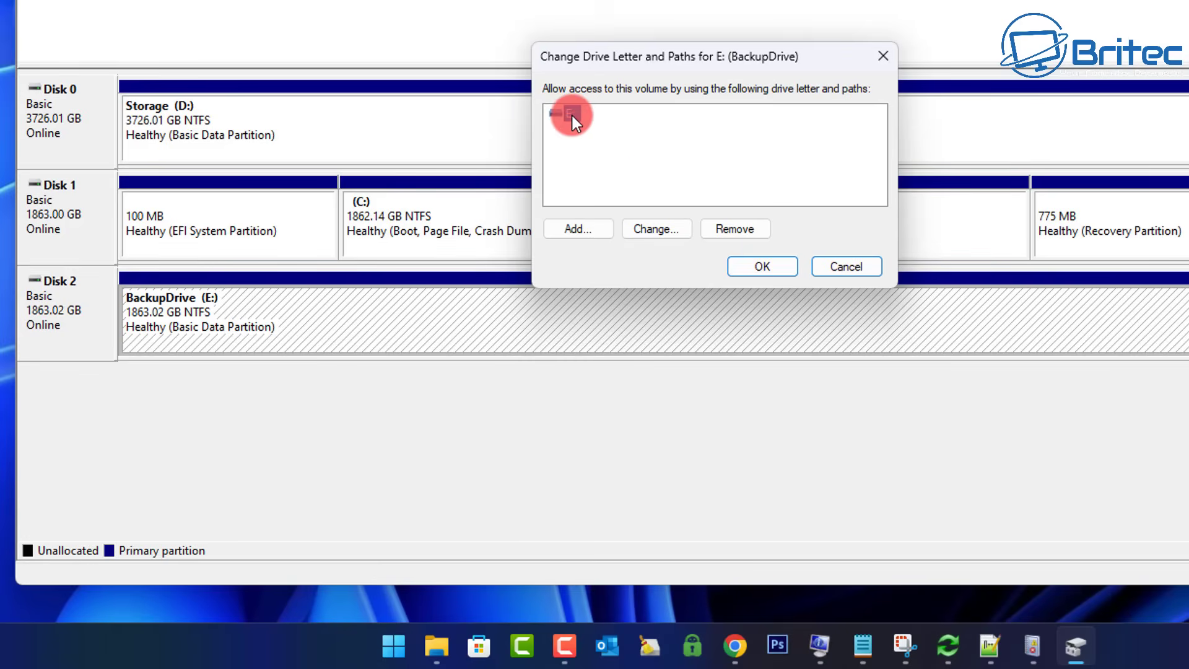
{"action": "left_click", "coordinate": [847, 266]}
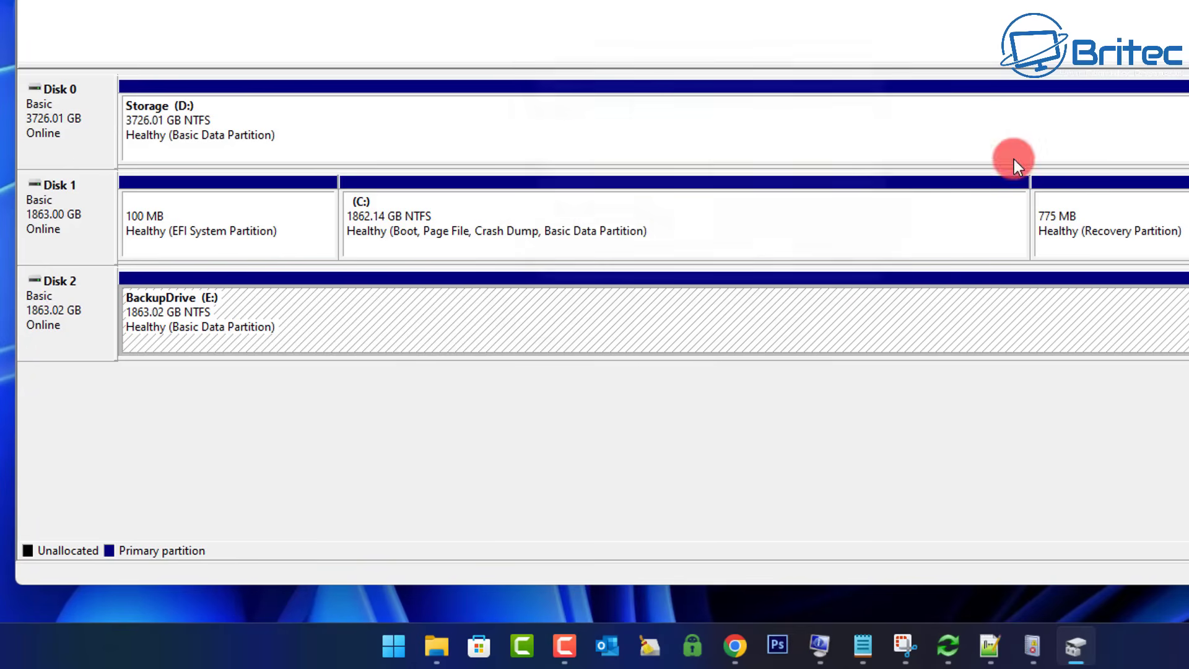